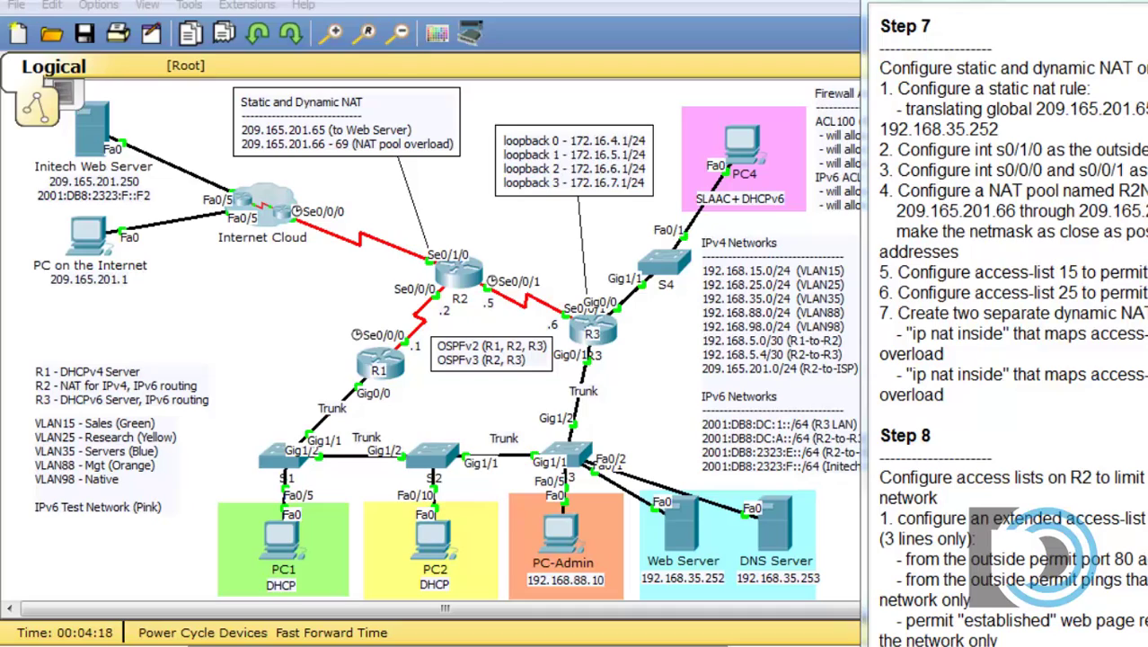
scroll(960, 370, down, 3)
scroll(1003, 360, down, 10)
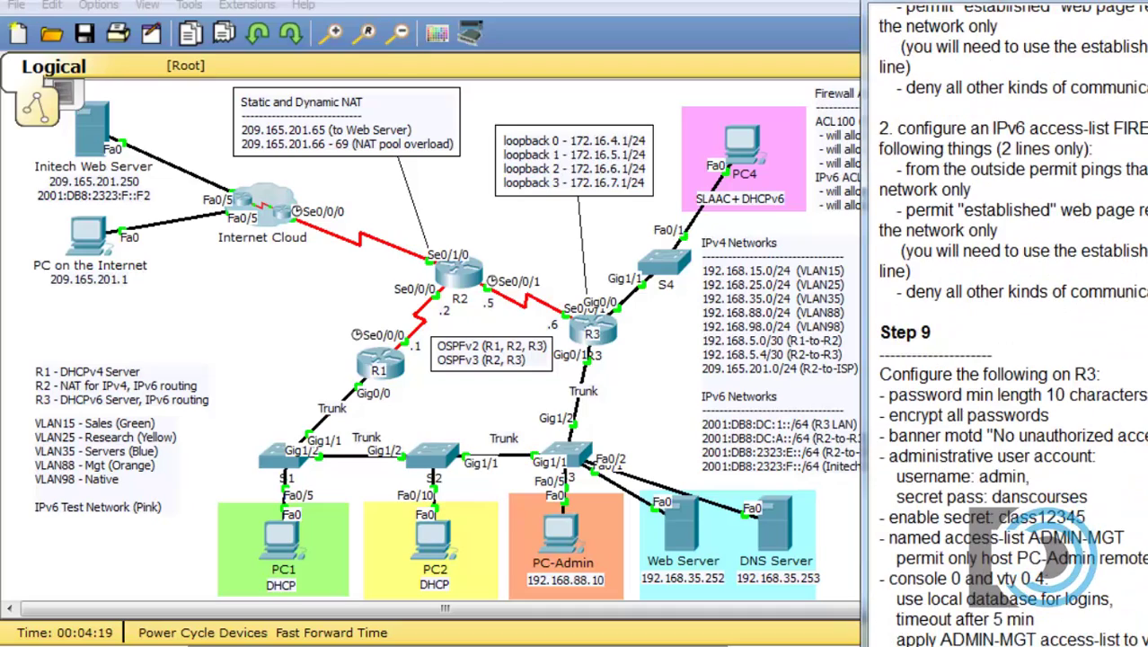
scroll(1004, 359, up, 13)
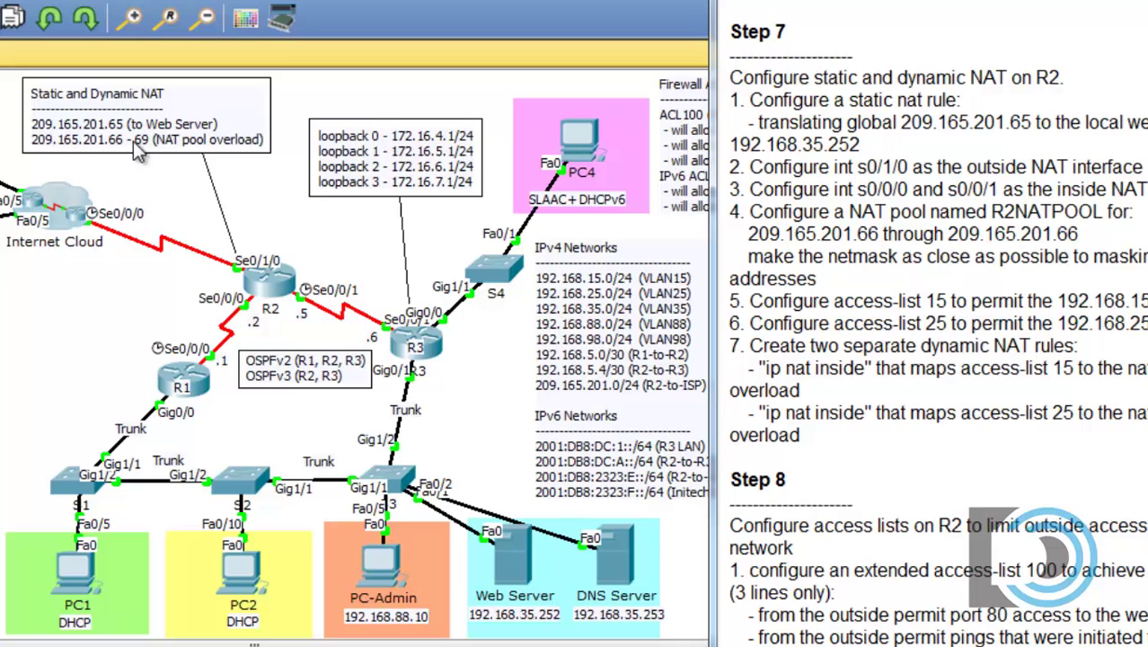
- Open router R2's command line in an enlarged window and enter global configuration mode
click(273, 292)
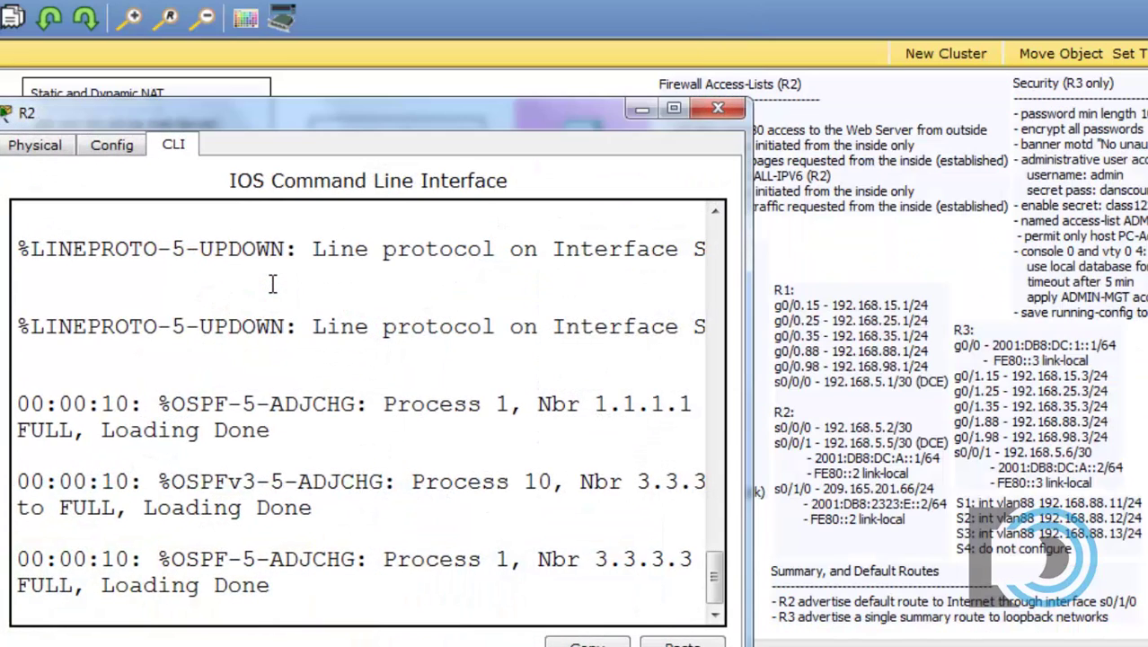
drag(232, 110, 22, 40)
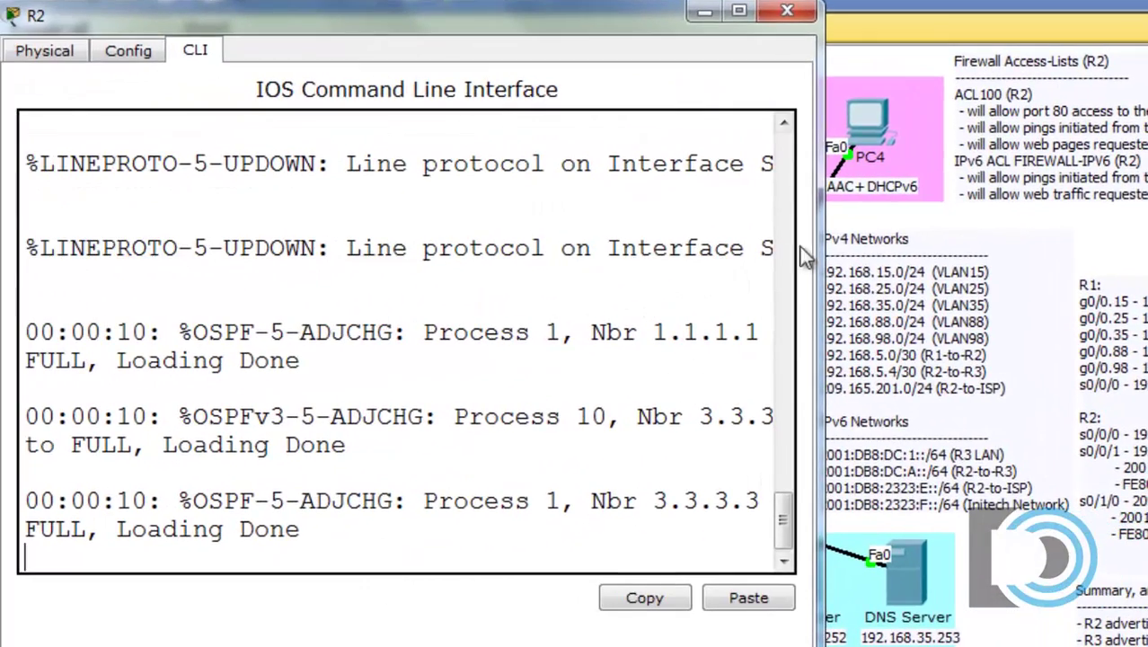
drag(818, 258, 1147, 258)
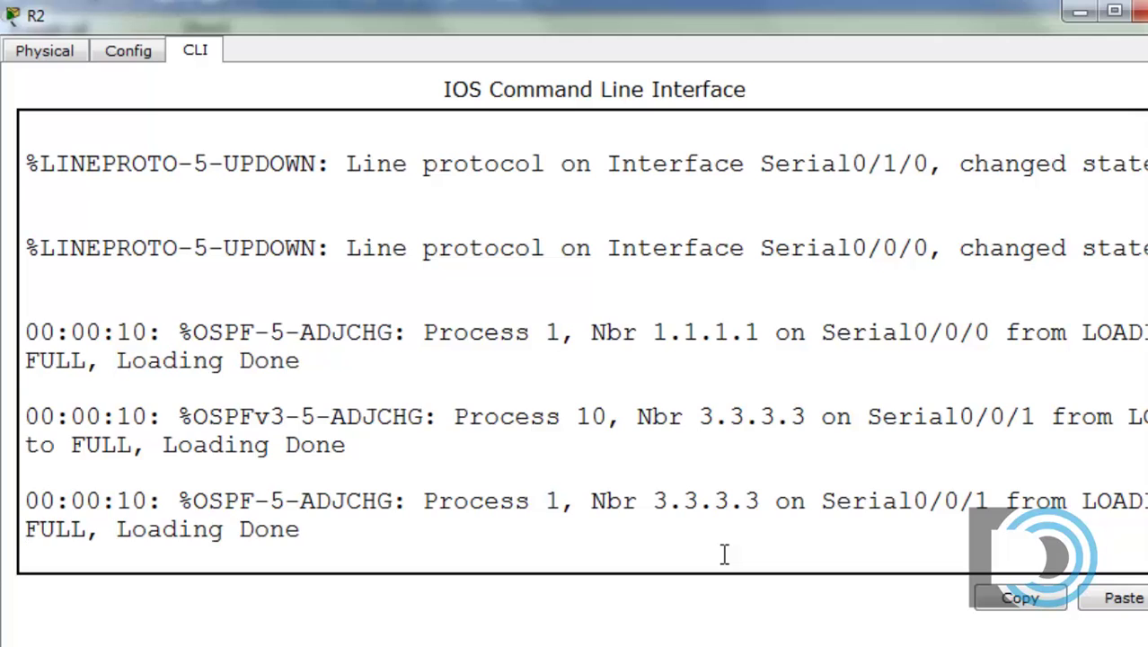
key(Return)
text(en)
key(Return)
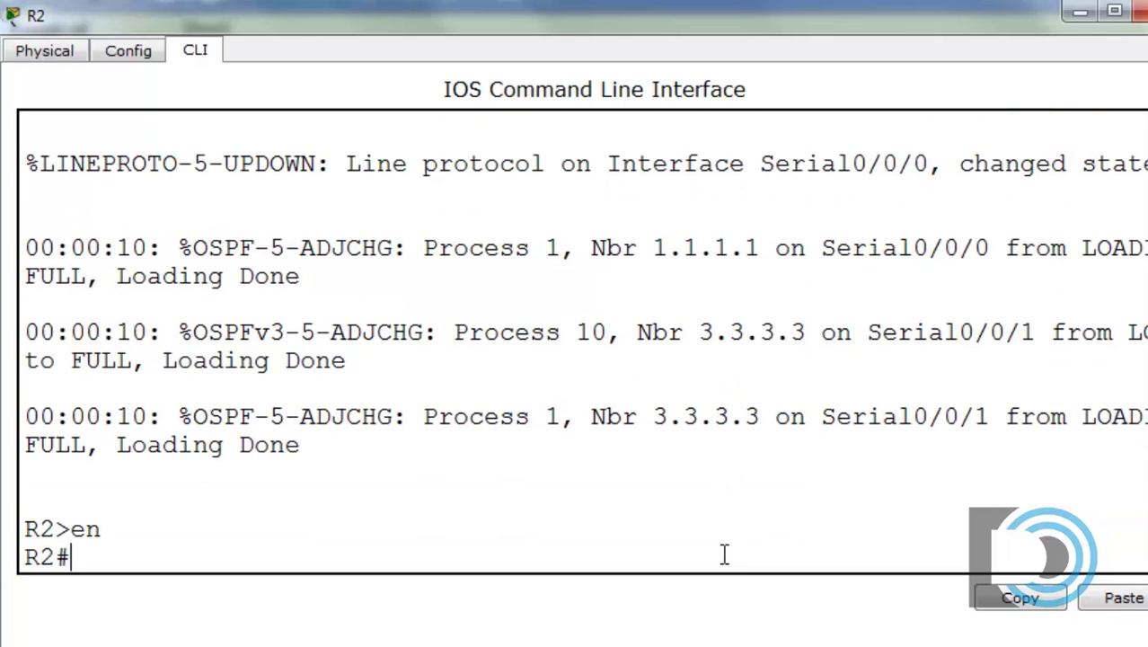
text(conf t)
key(Return)
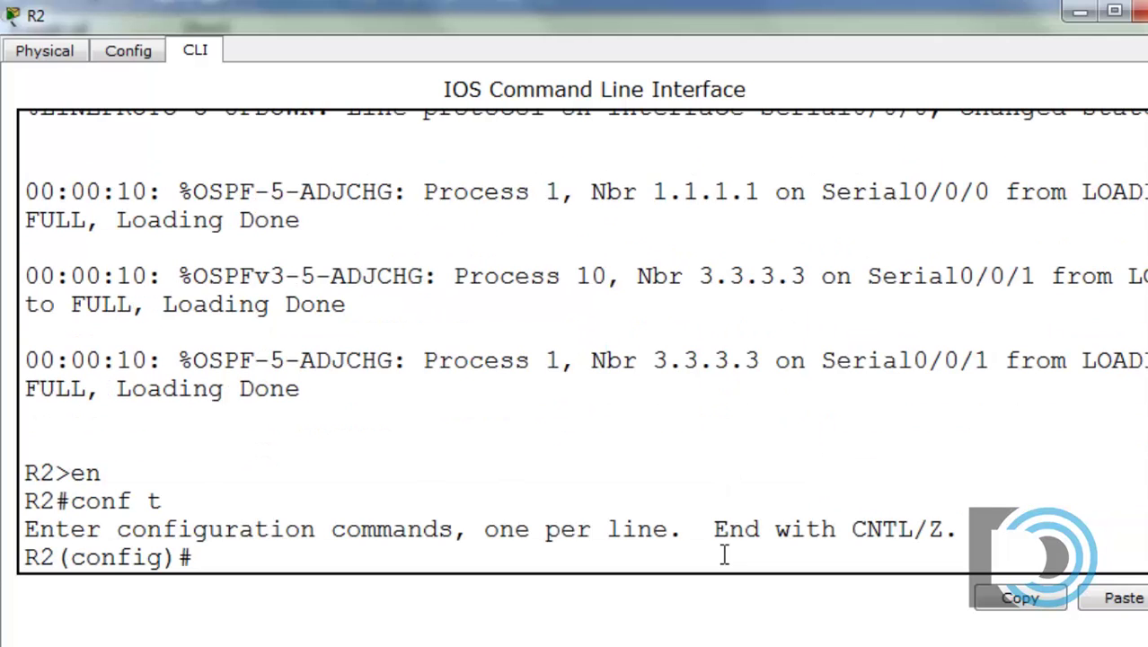
- Begin an ip nat inside source static command on R2, consulting the command help after each keyword
text(ip nat ?)
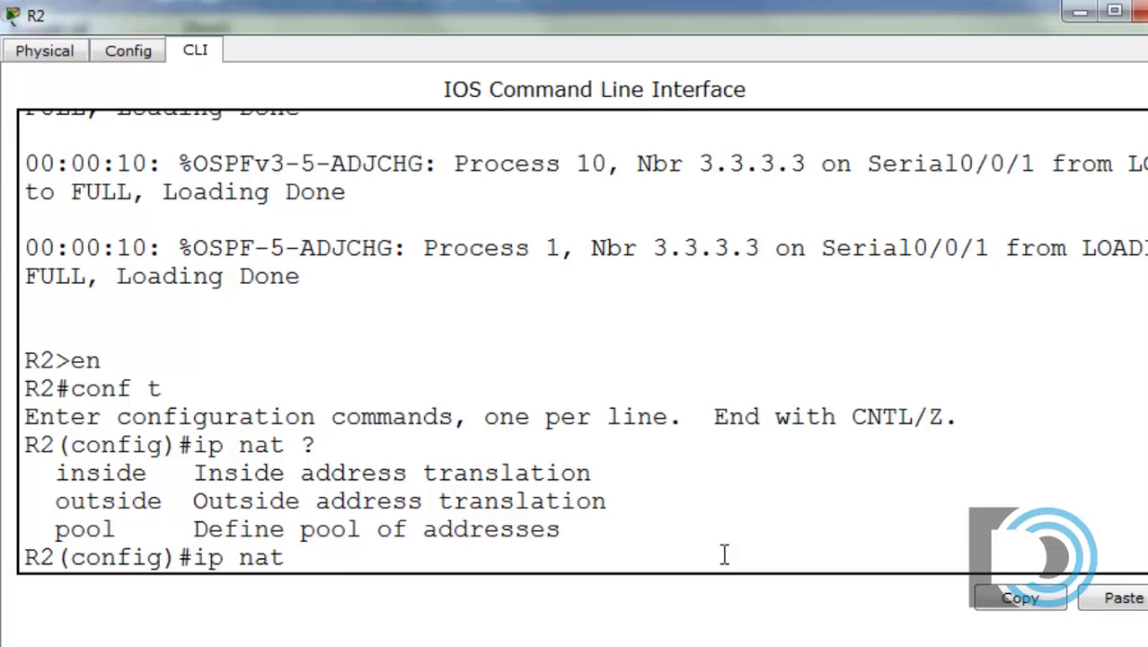
text(inside)
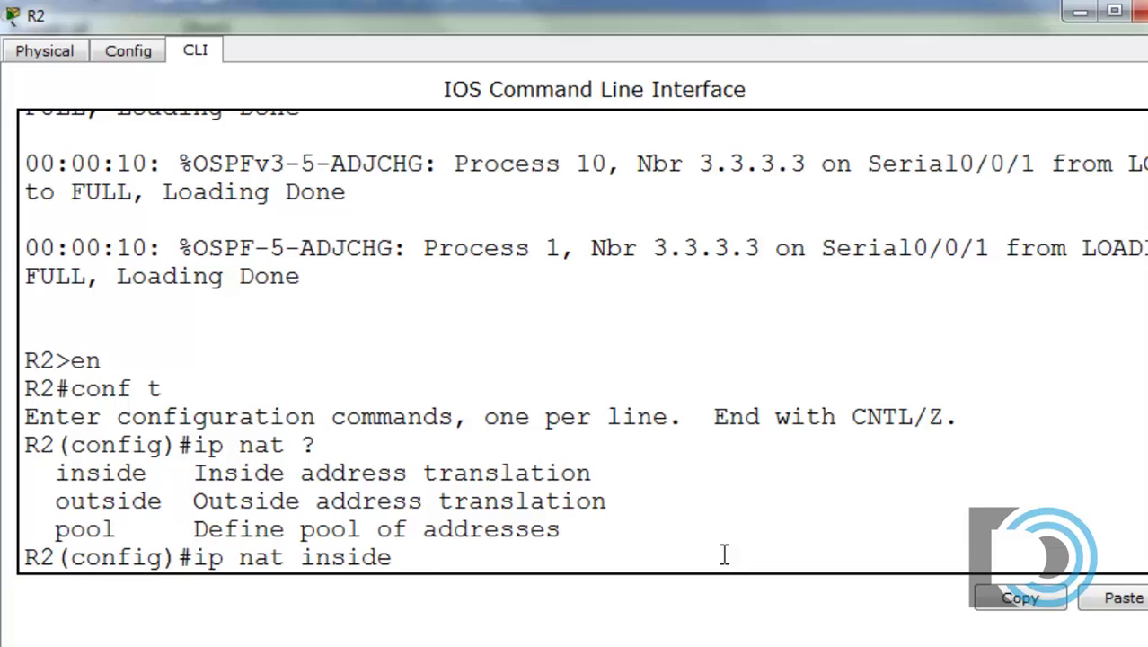
text( ?)
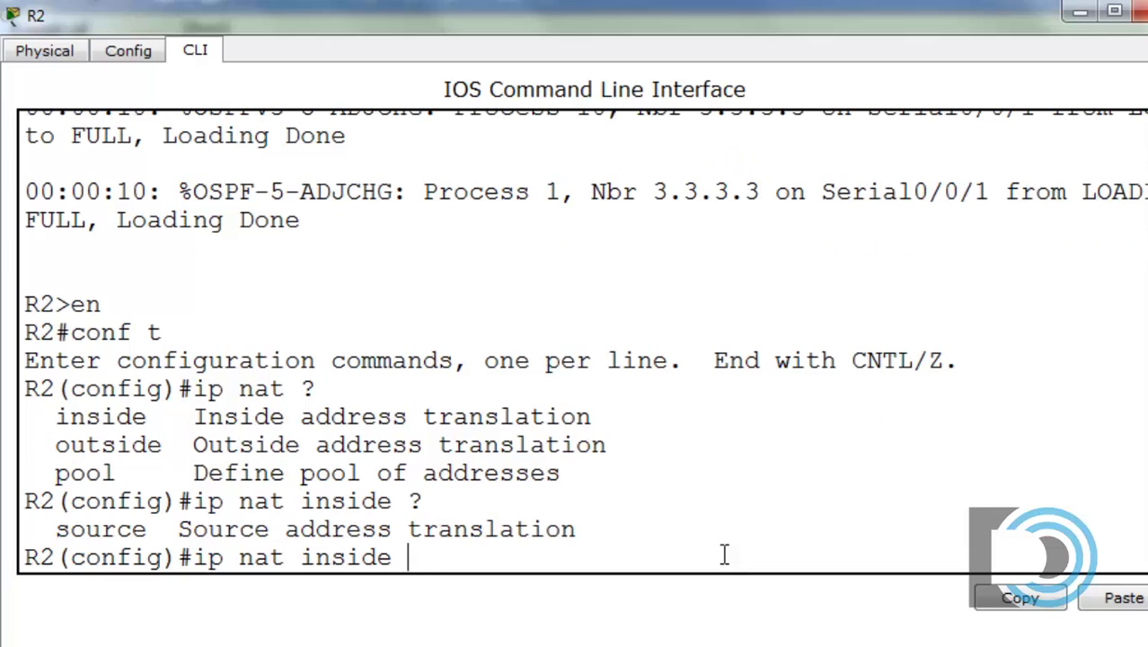
text(source)
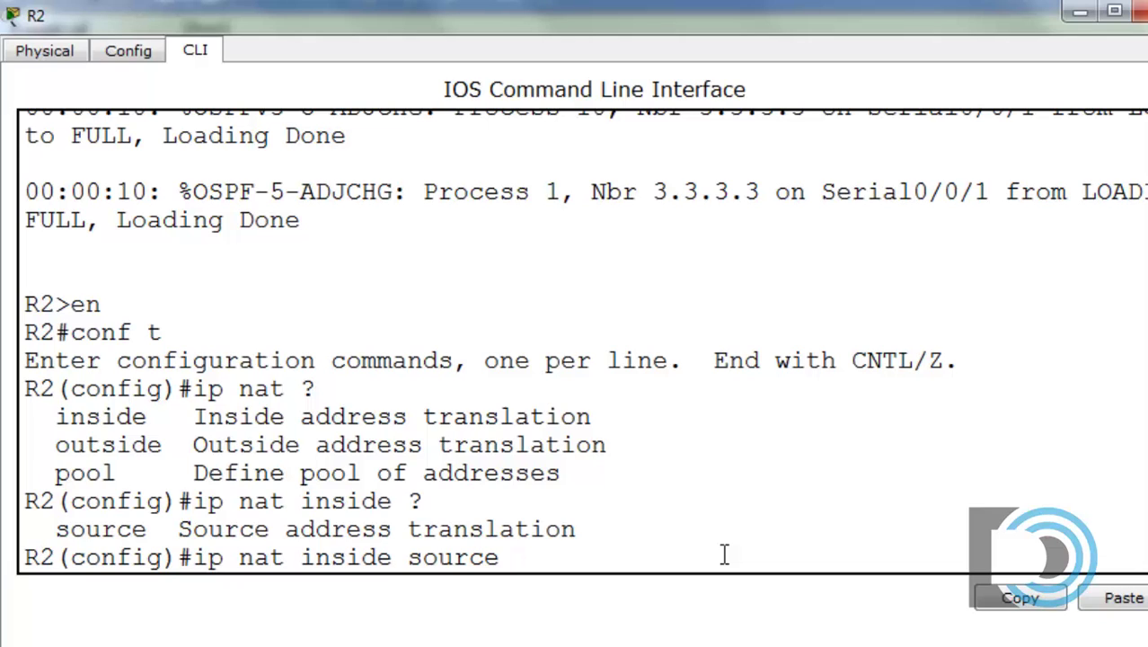
text(?)
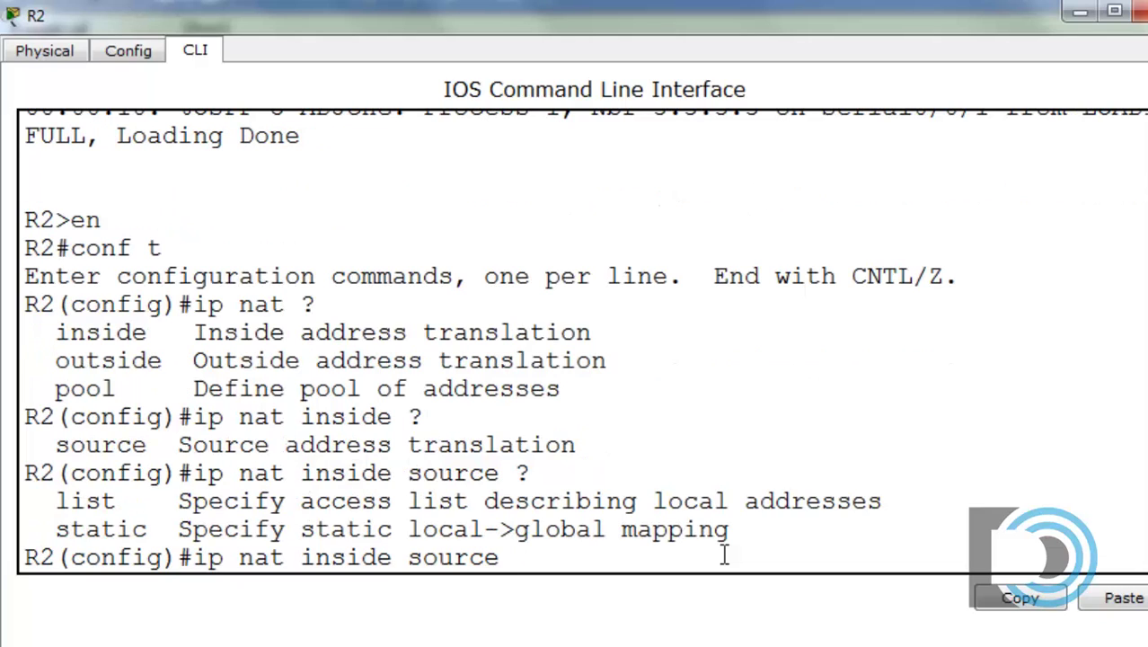
text(static)
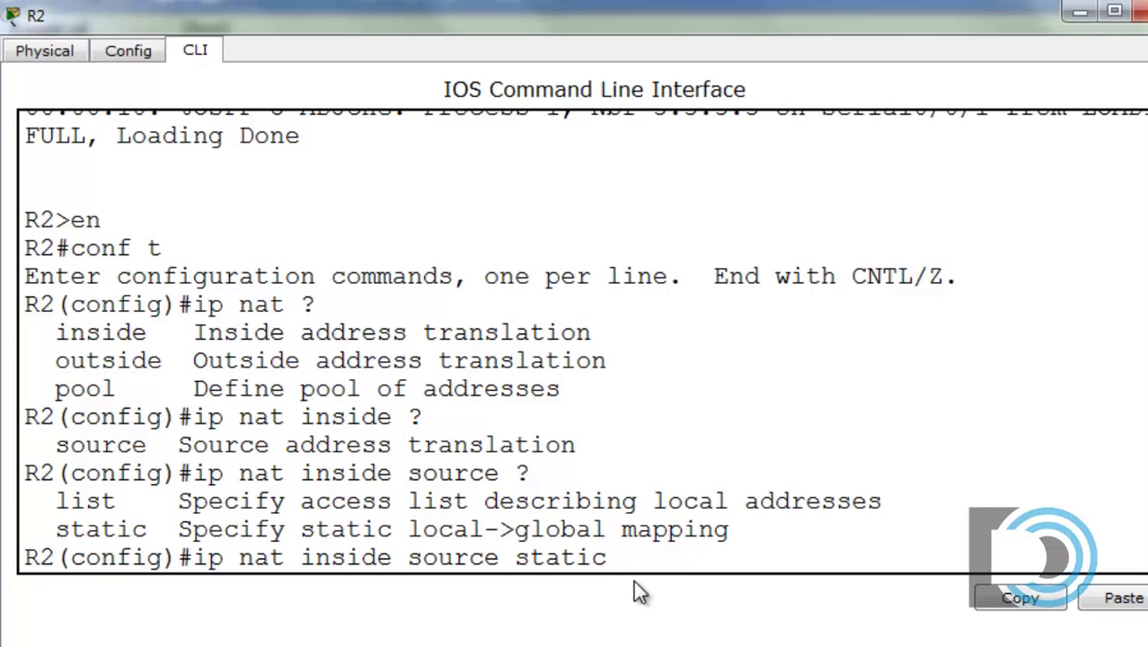
text( ?)
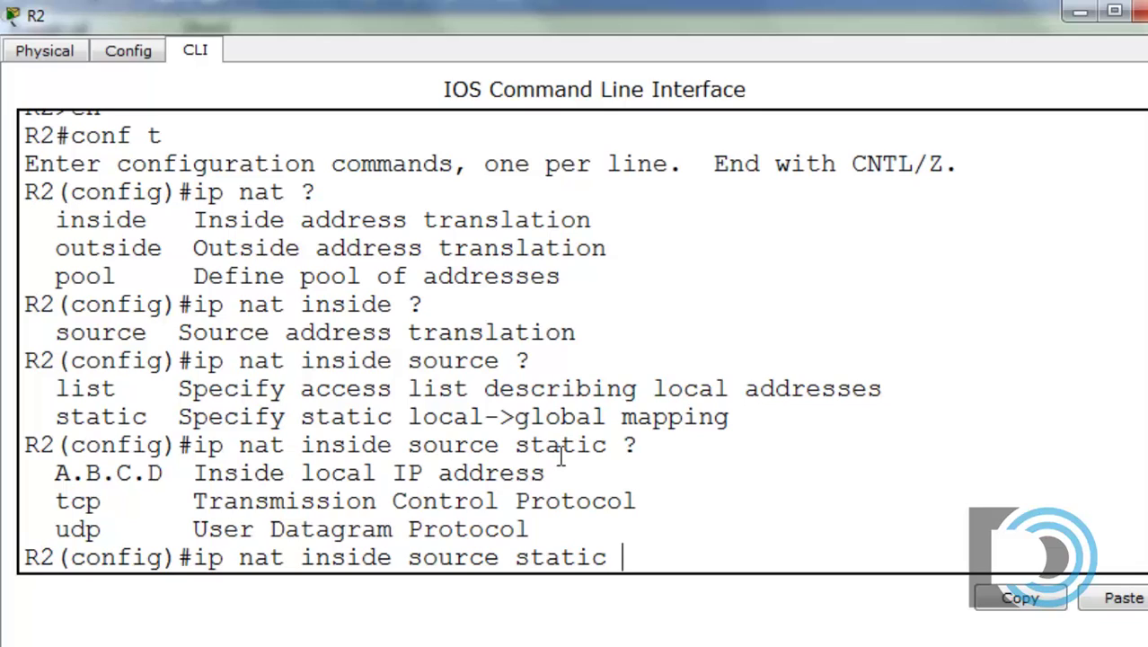
- Complete the static NAT rule mapping the Web Server's inside local address 192.168.35.252 to inside global address 209.165.201.65
drag(53, 472, 171, 472)
click(196, 491)
text(192)
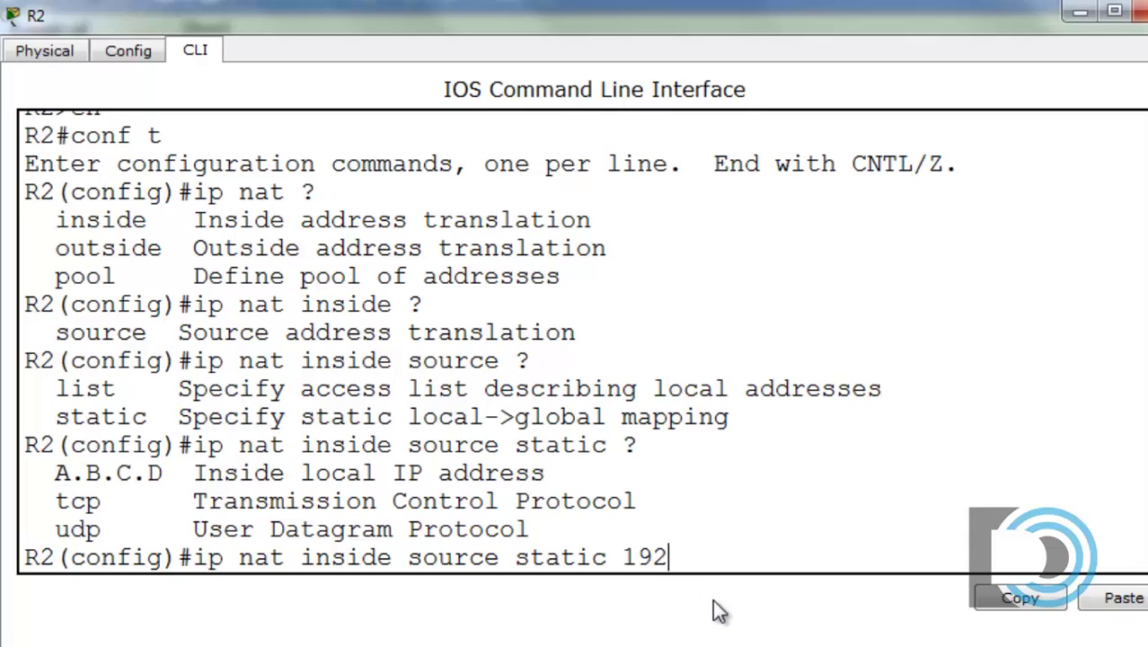
text(.168.)
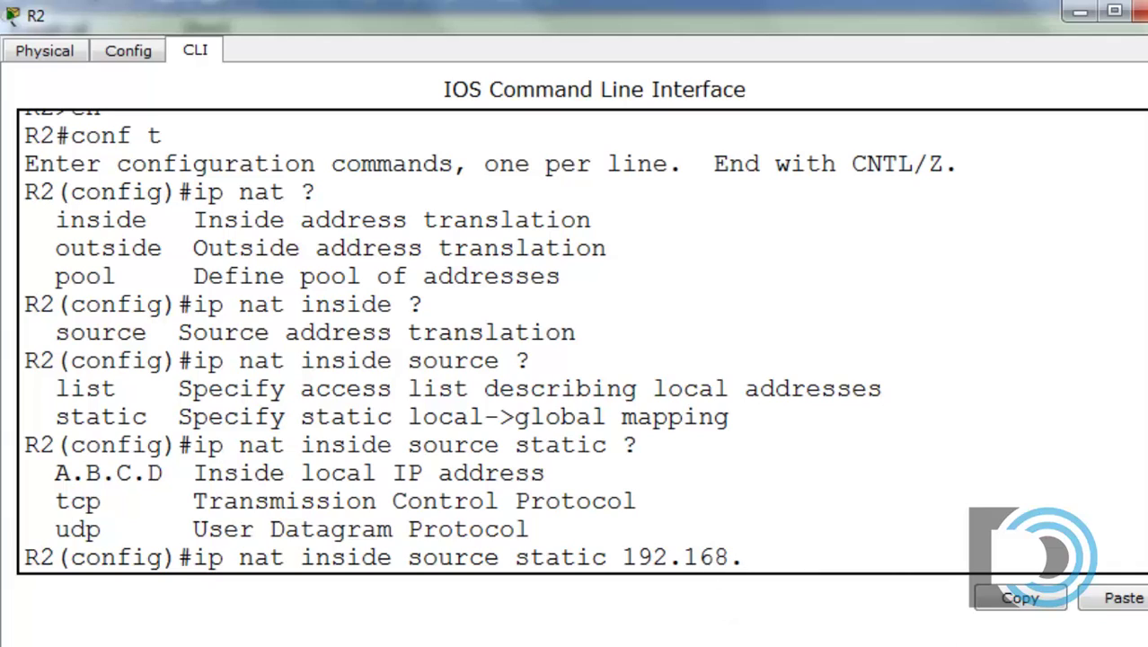
drag(931, 641, 931, 611)
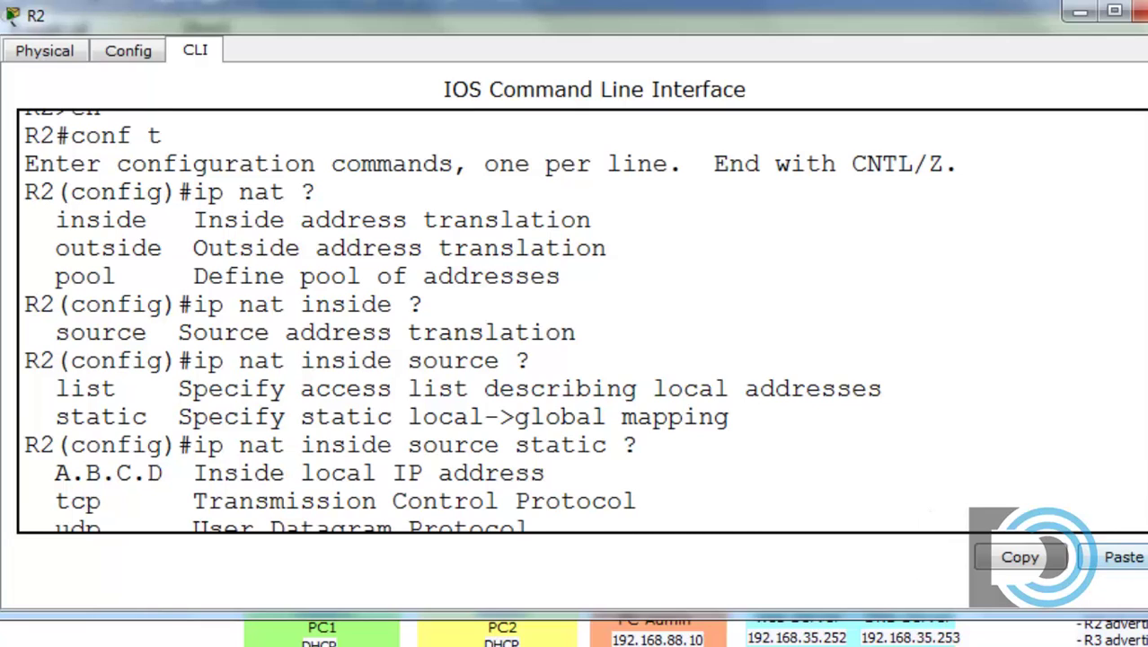
scroll(485, 359, down, 2)
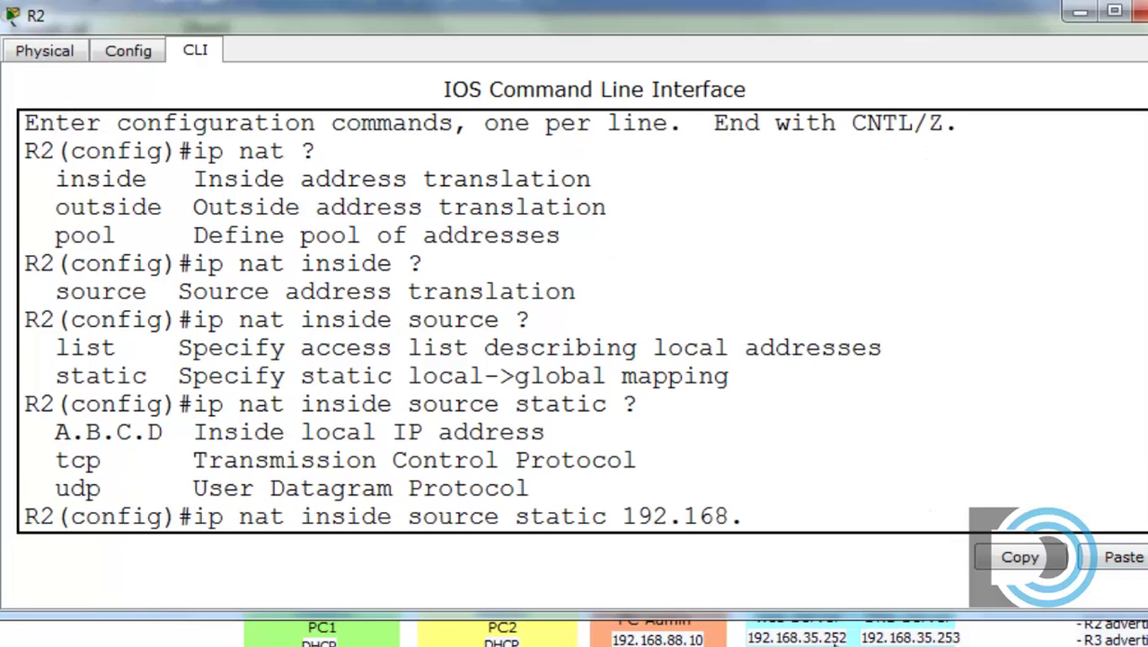
text(35.252)
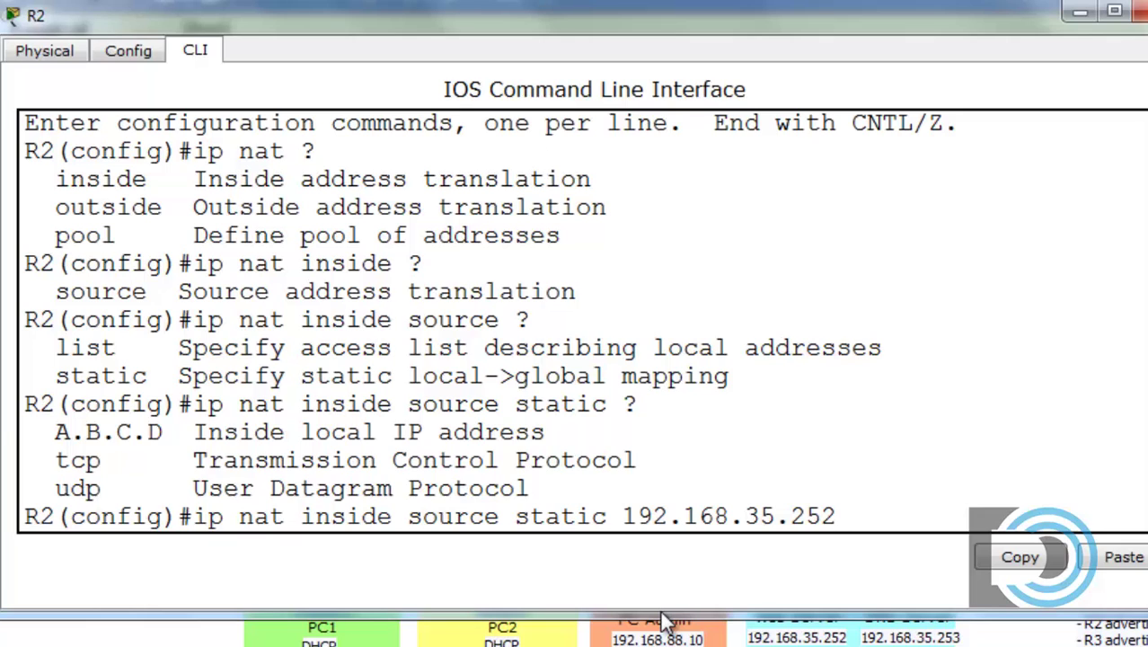
text( ?)
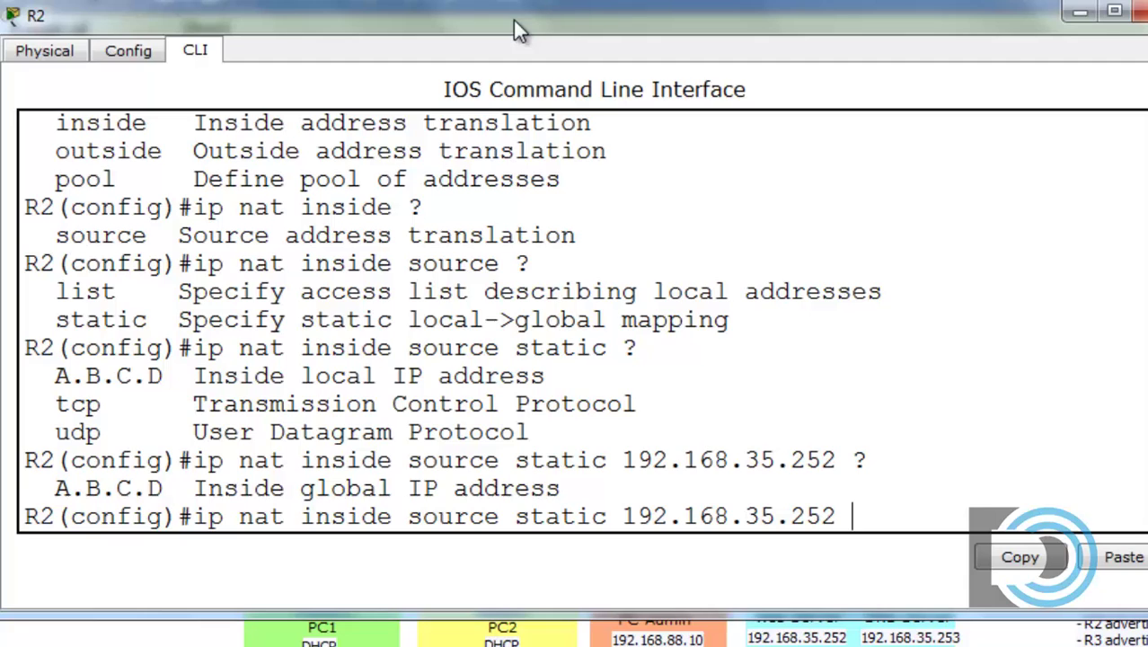
drag(512, 20, 531, 494)
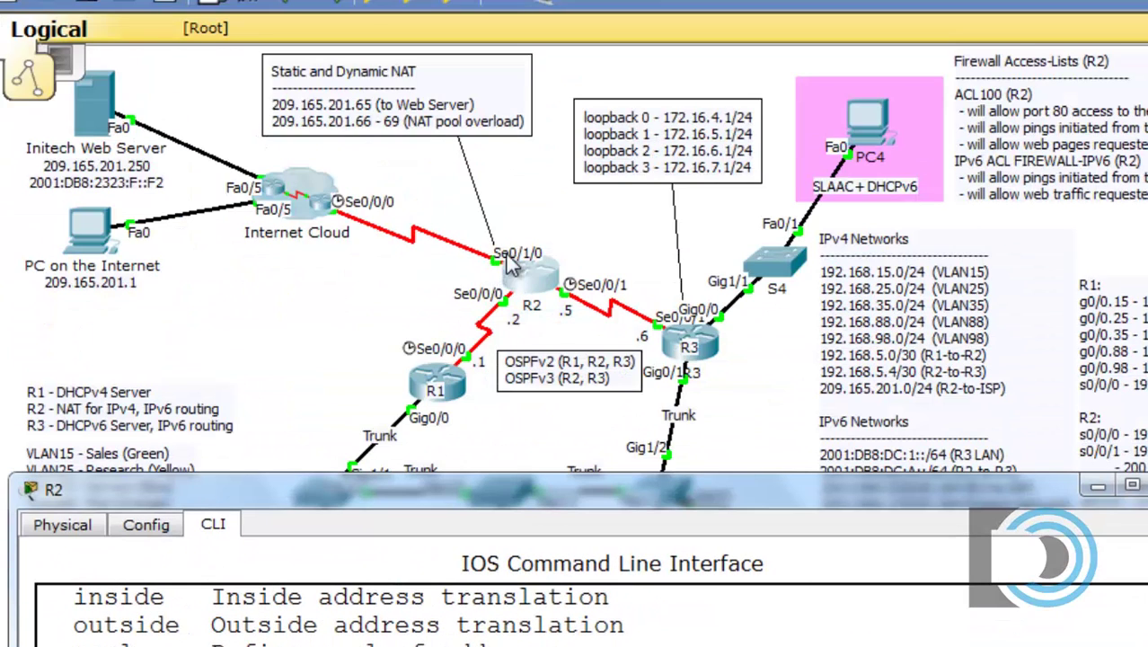
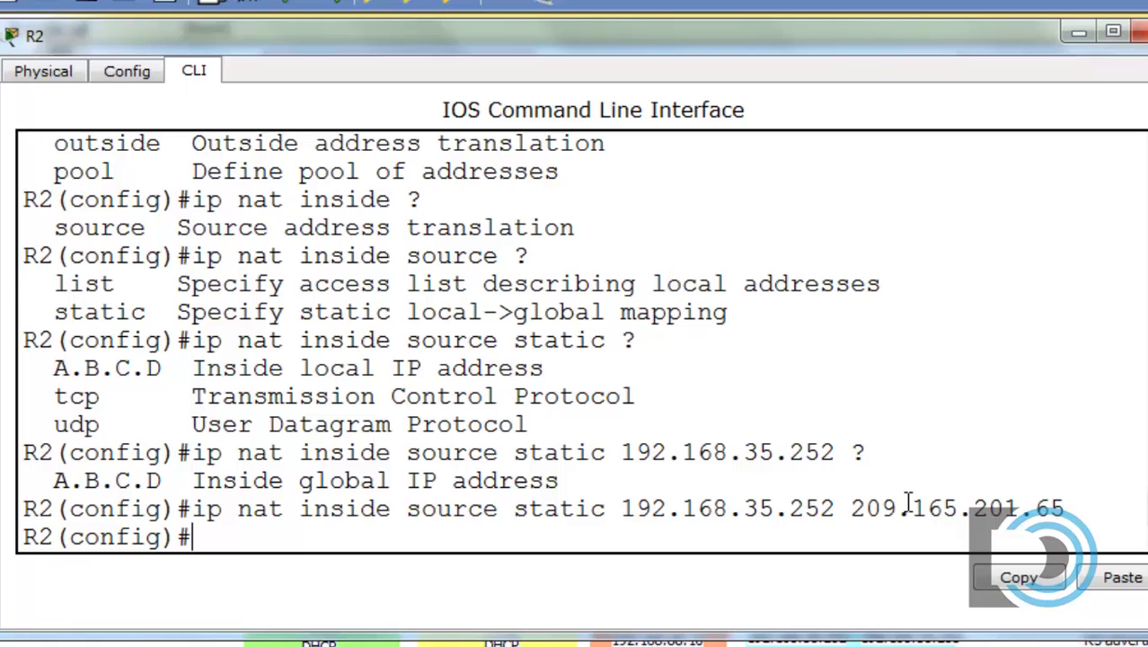
- Check R2's interfaces on the topology and configure interface s0/1/0 as the NAT outside interface
drag(753, 36, 695, 573)
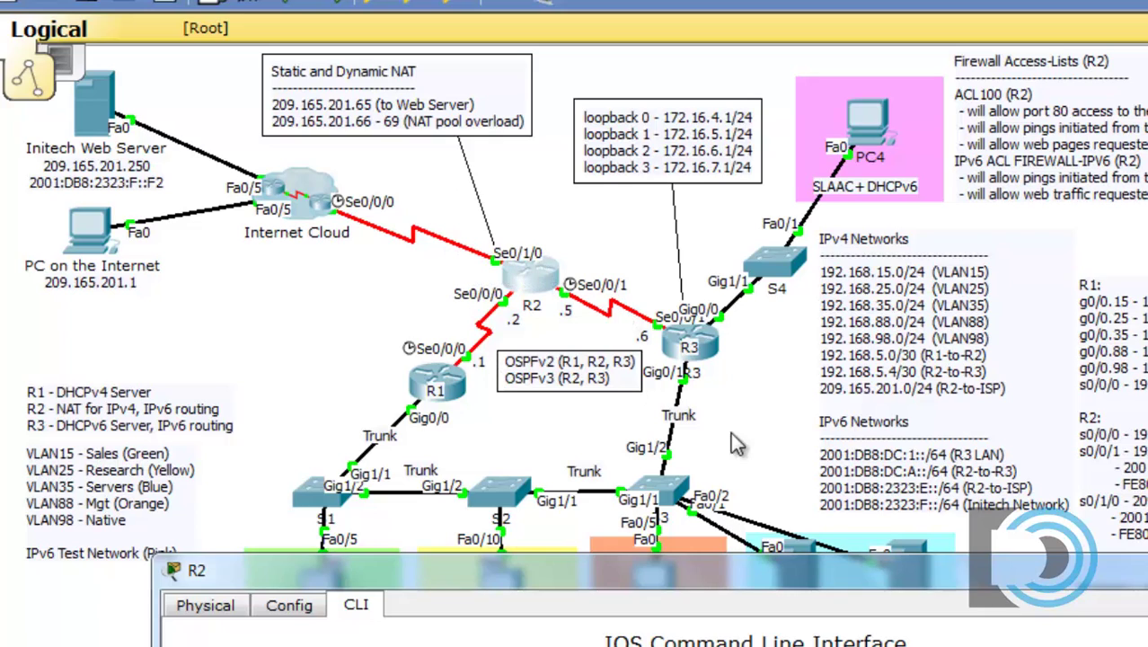
drag(727, 574, 592, 16)
text(int )
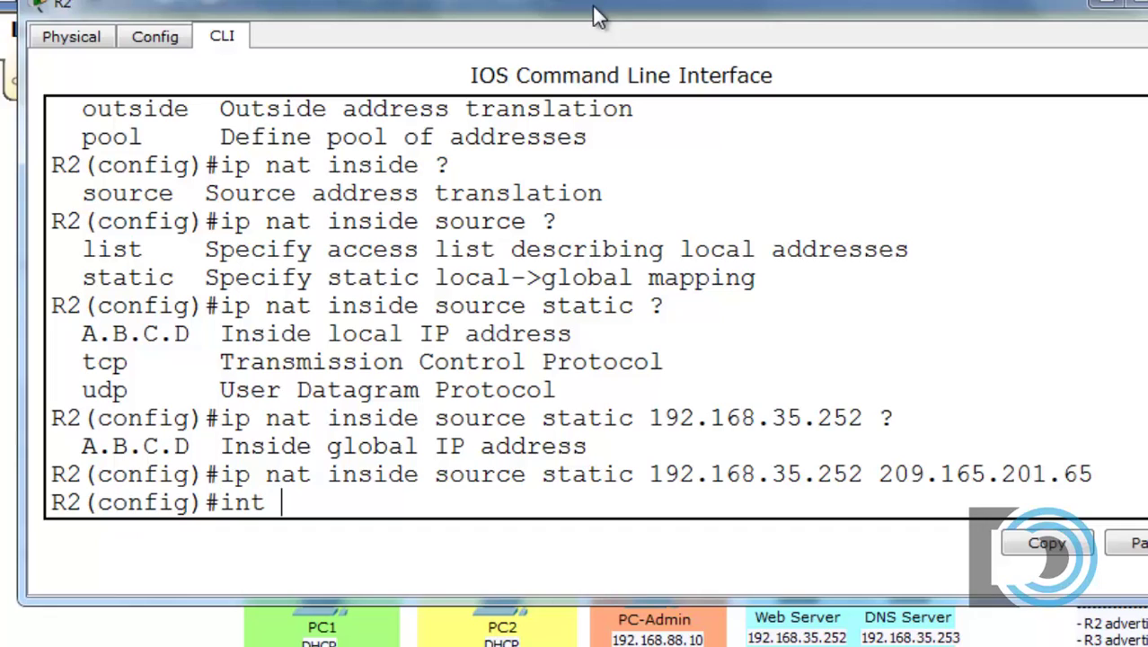
text(s0/1/)
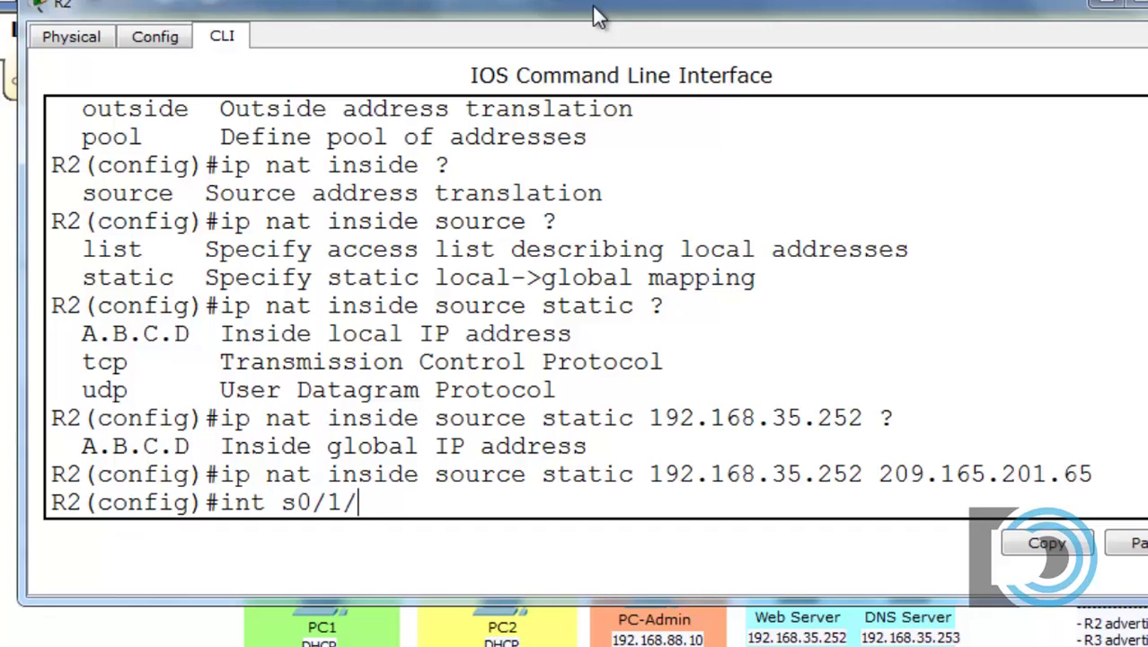
text(0)
key(Return)
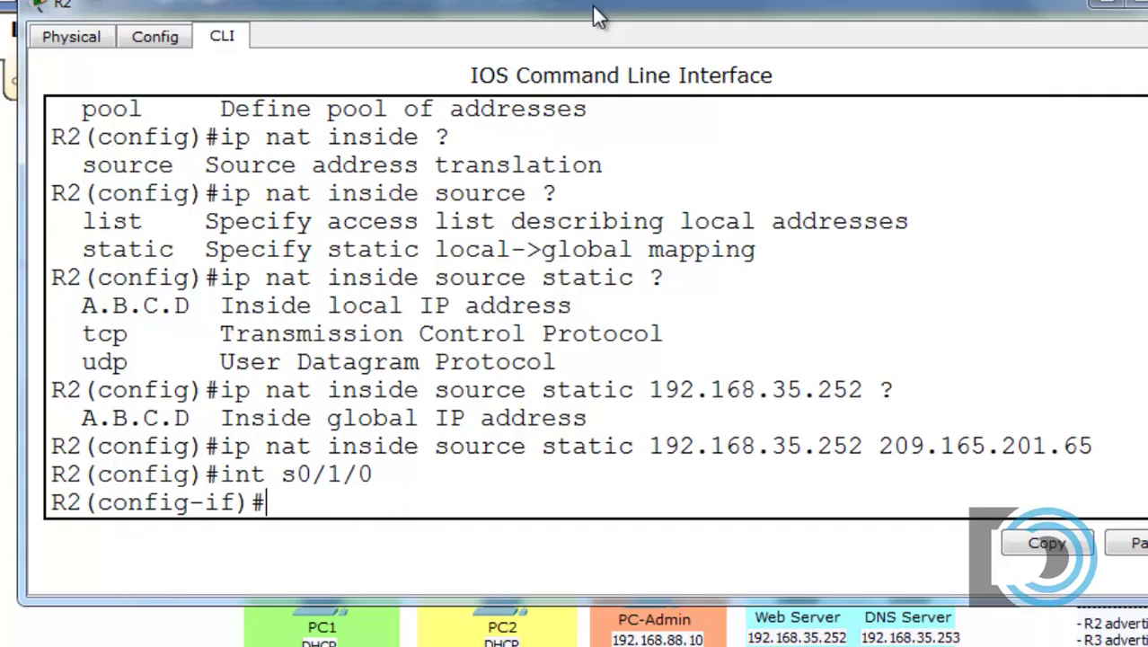
text(ip nat )
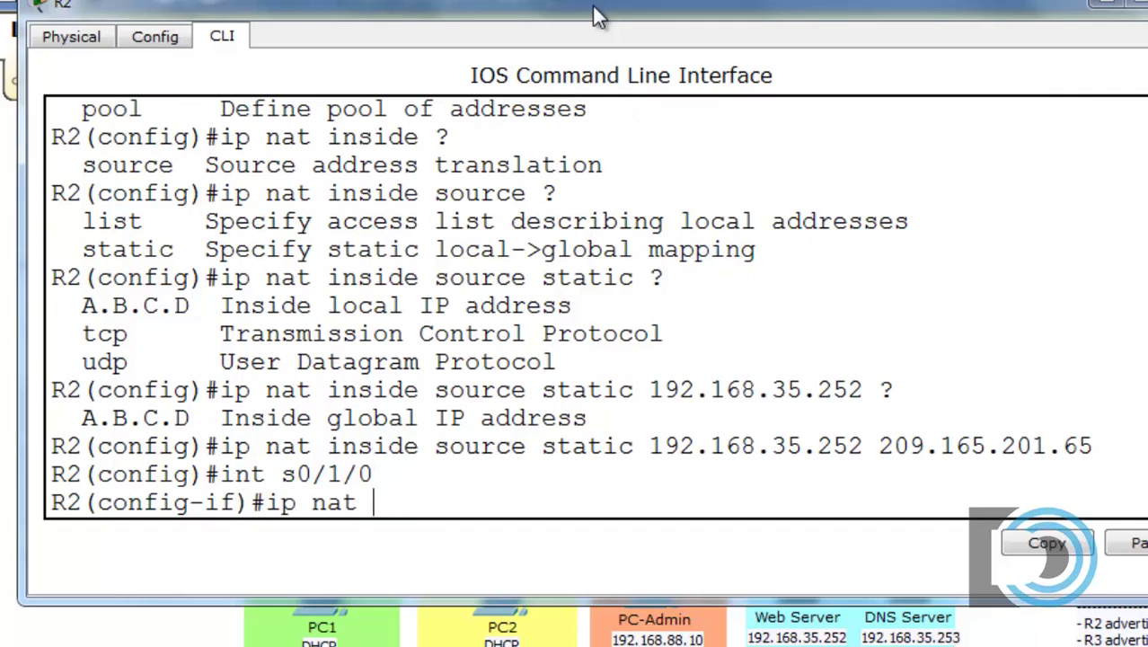
text(outside)
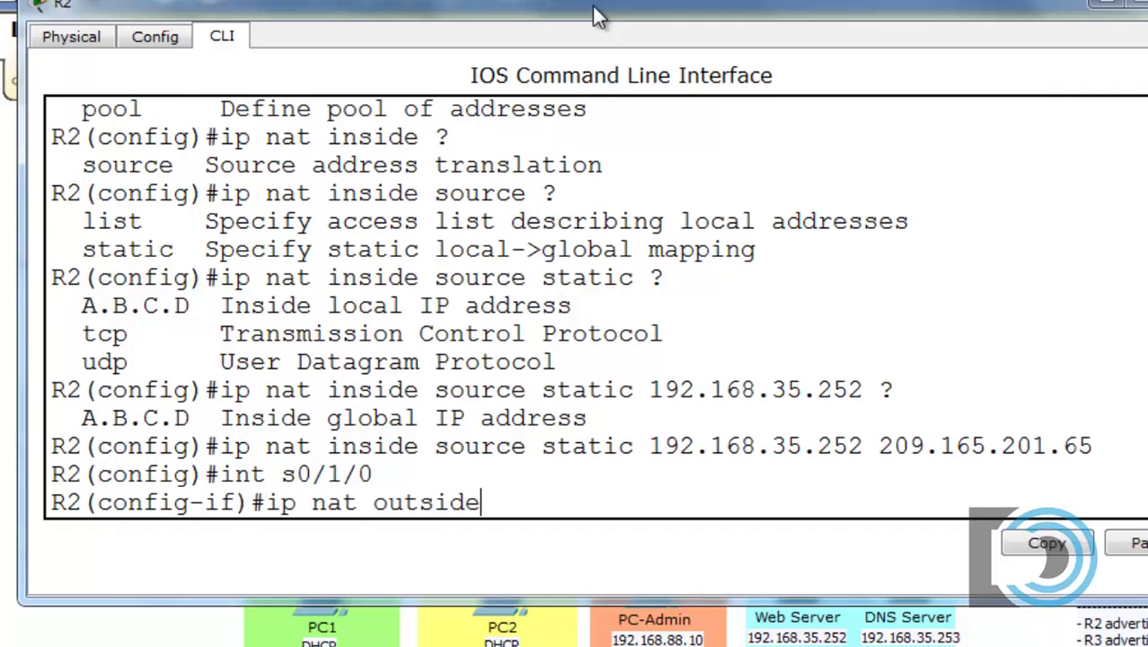
key(Return)
- Configure R2's interface s0/0/0 as a NAT inside interface by reusing and editing the previous commands
key(Up)
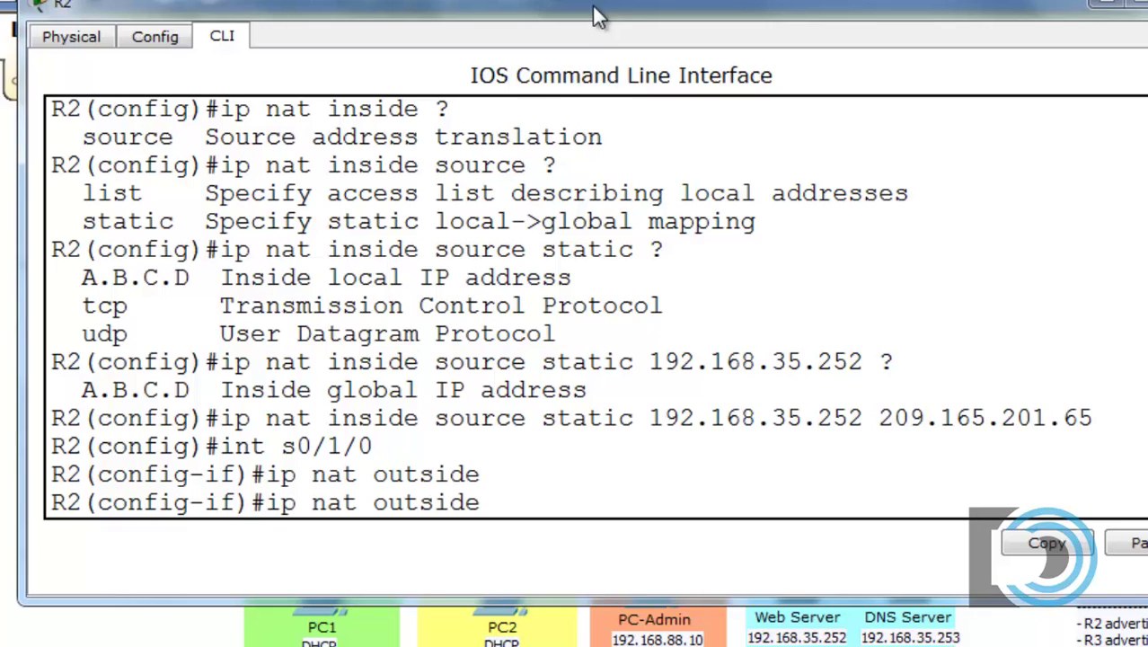
key(Up)
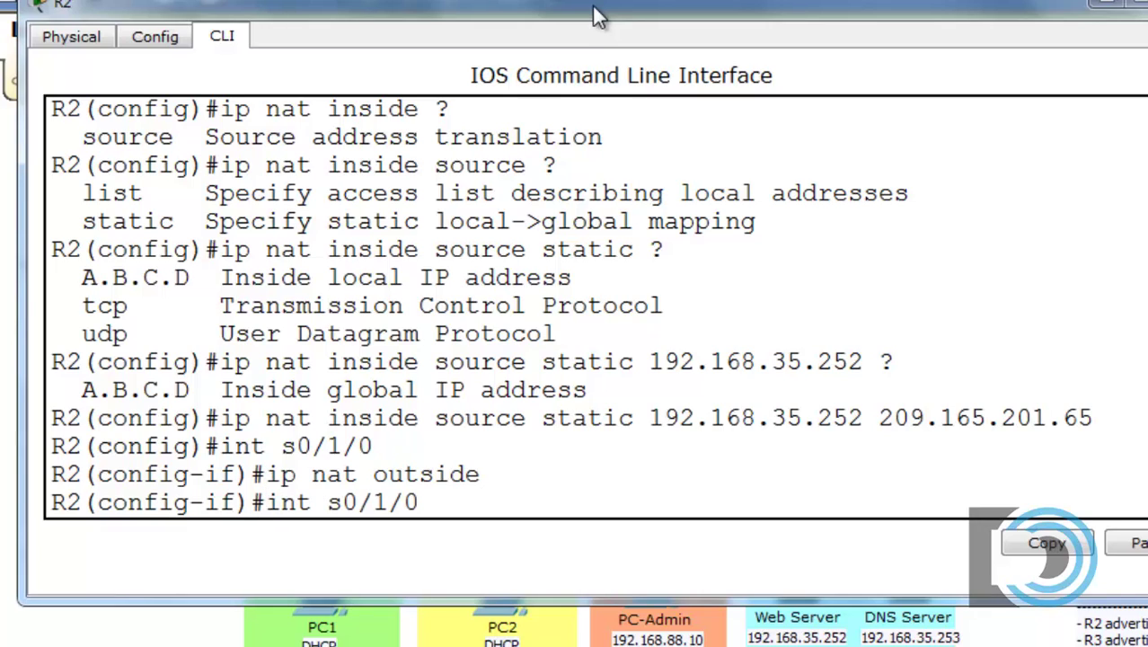
key(BackSpace)
key(BackSpace)
key(BackSpace)
text(0/0/)
key(BackSpace)
key(Return)
text(ip nat outside)
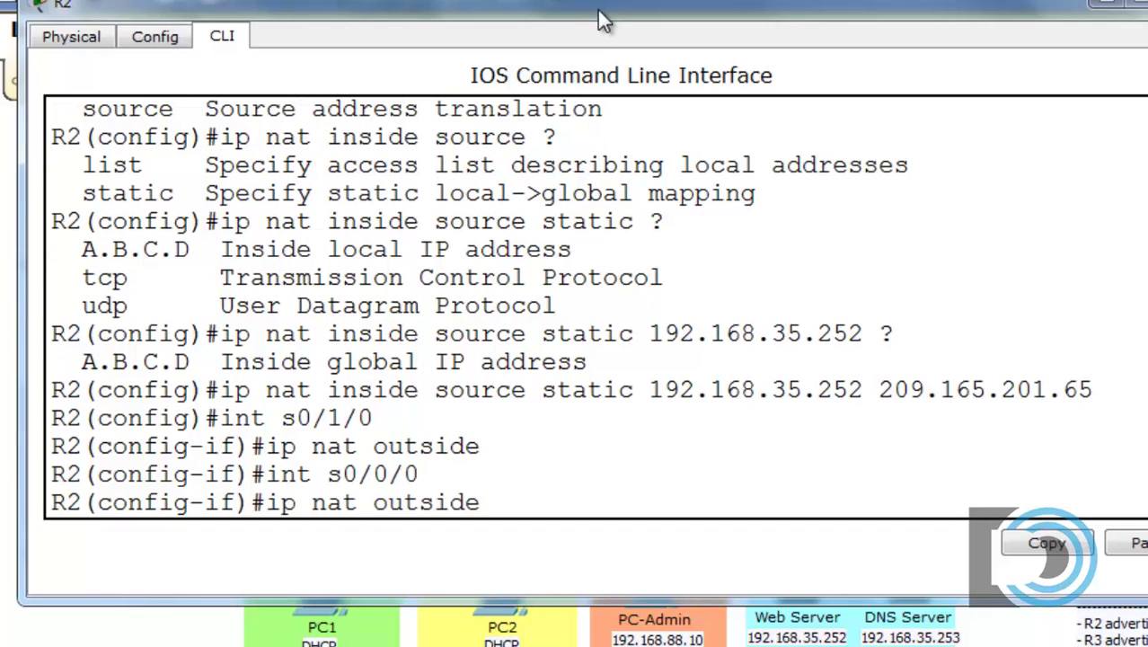
key(BackSpace)
key(BackSpace)
key(BackSpace)
key(BackSpace)
key(BackSpace)
key(BackSpace)
key(BackSpace)
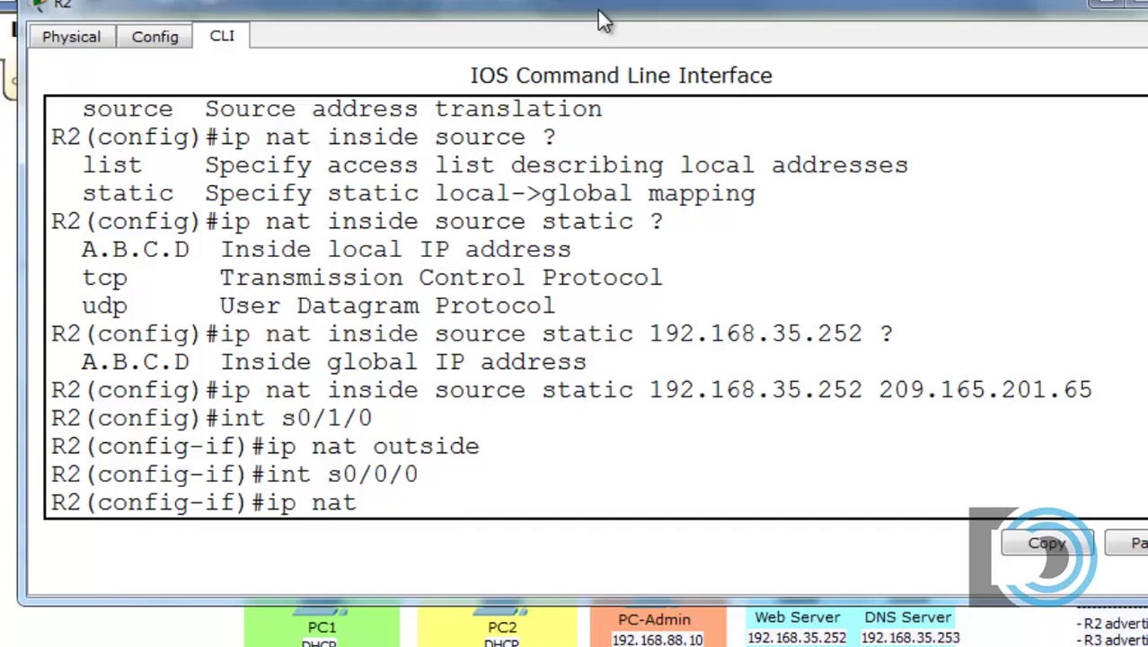
text(inside)
key(Return)
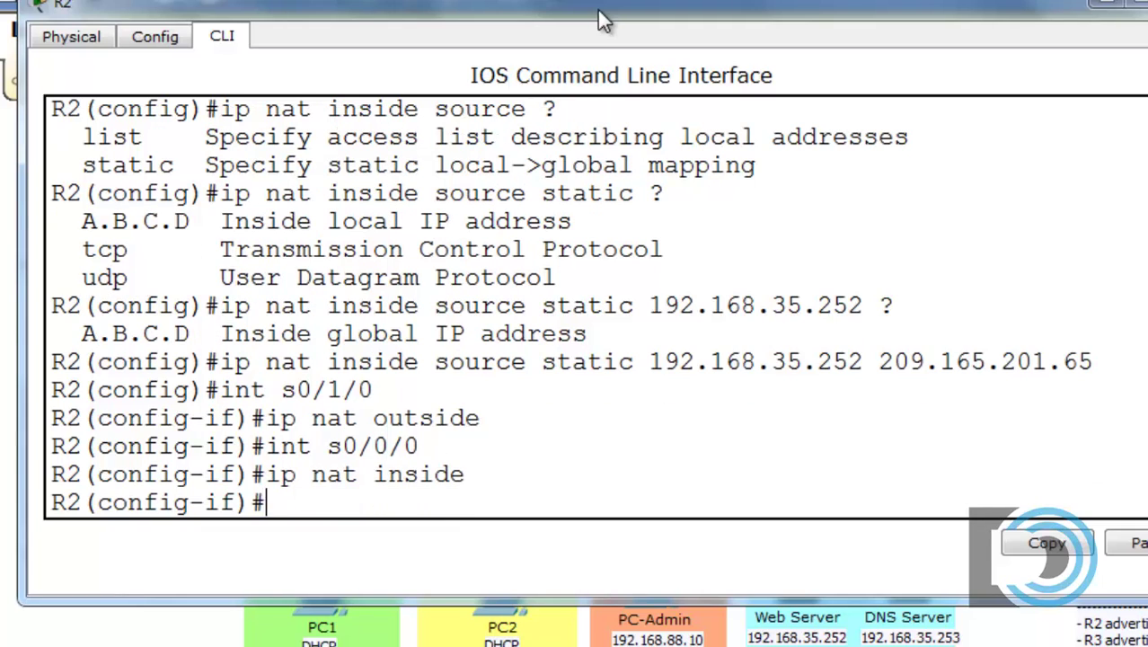
- Configure R2's interface s0/0/1 as a NAT inside interface by reusing and editing the previous commands
key(Up)
key(Up)
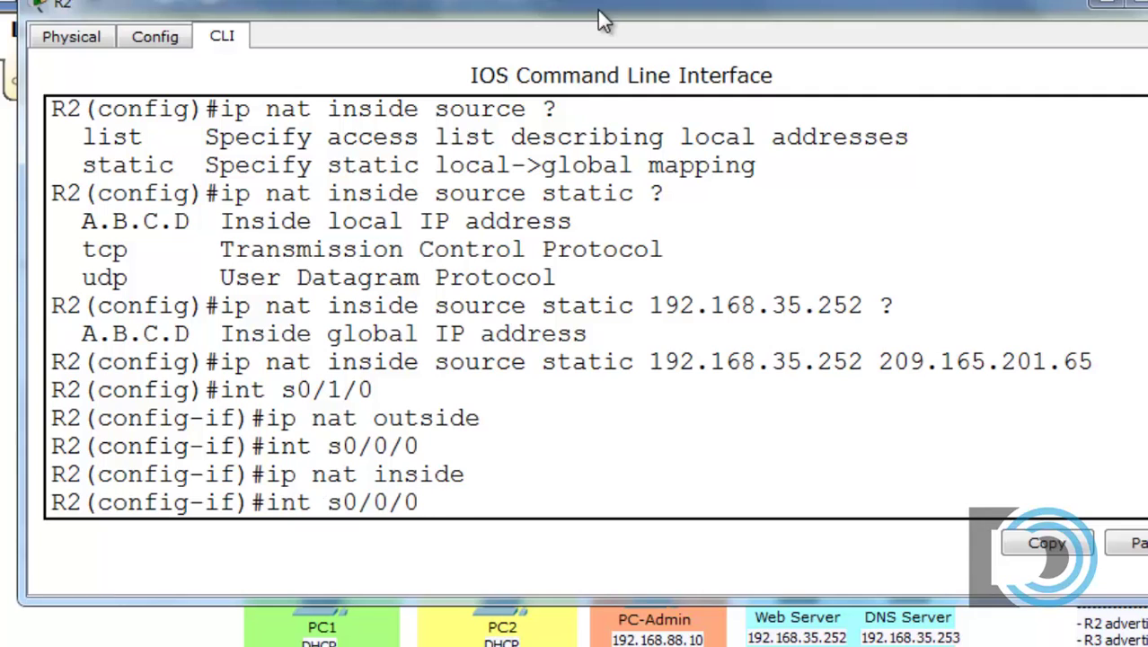
key(BackSpace)
text(1)
key(Return)
key(Up)
key(Up)
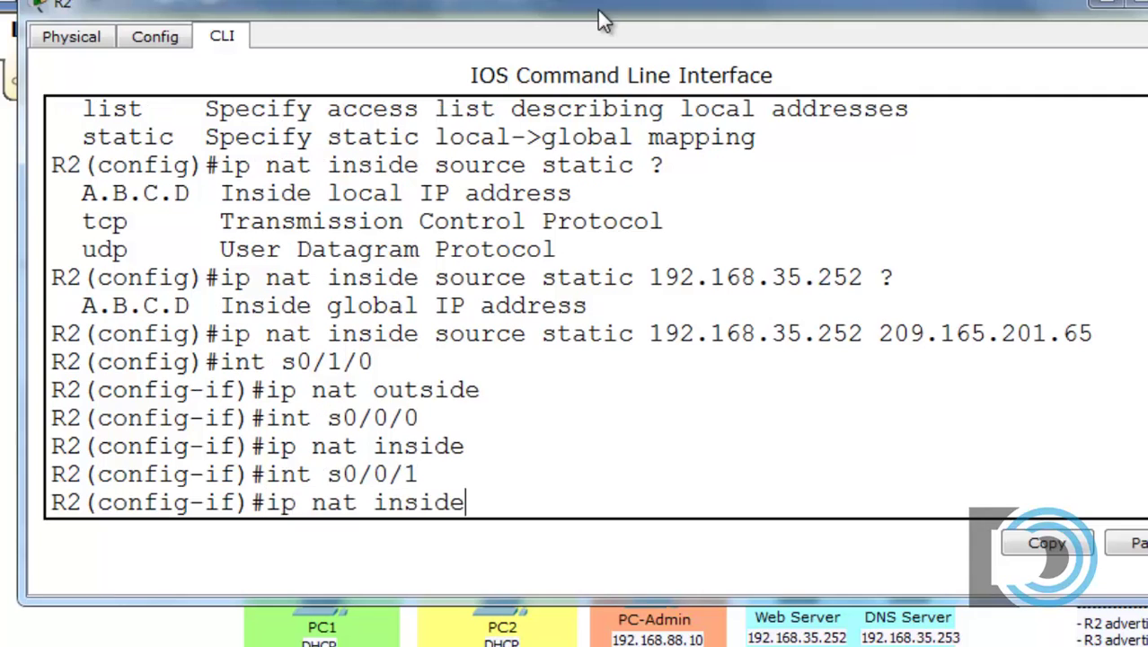
key(Return)
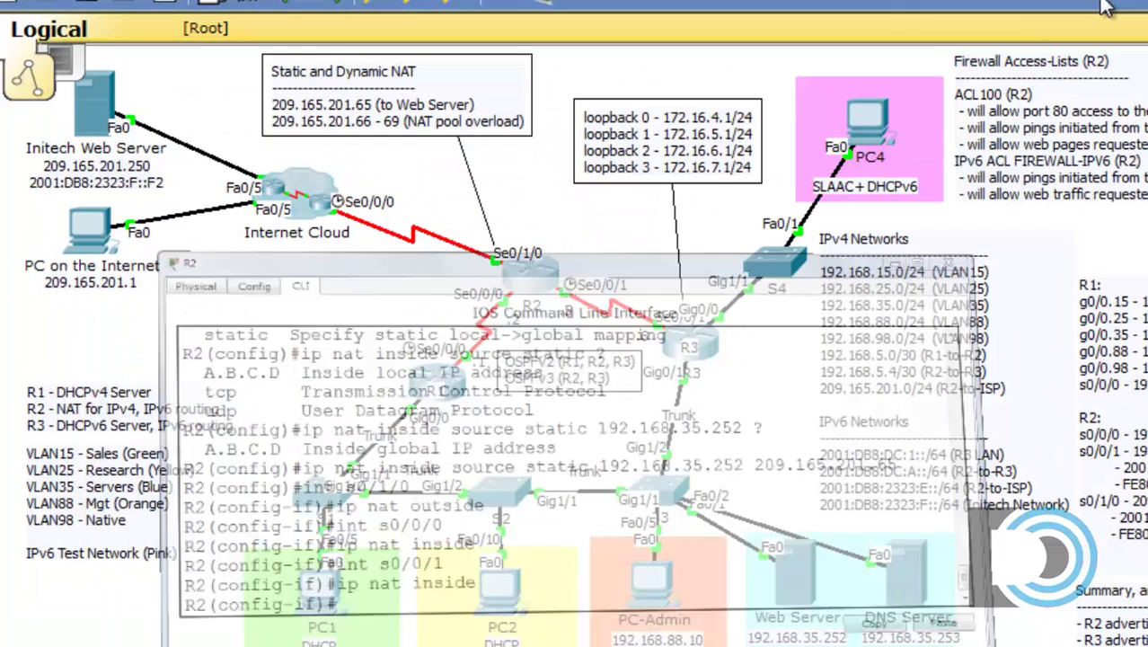
- Browse to 209.165.201.65 in the Web Browser of PC on the Internet to test the Web Server's static NAT rule
click(1111, 7)
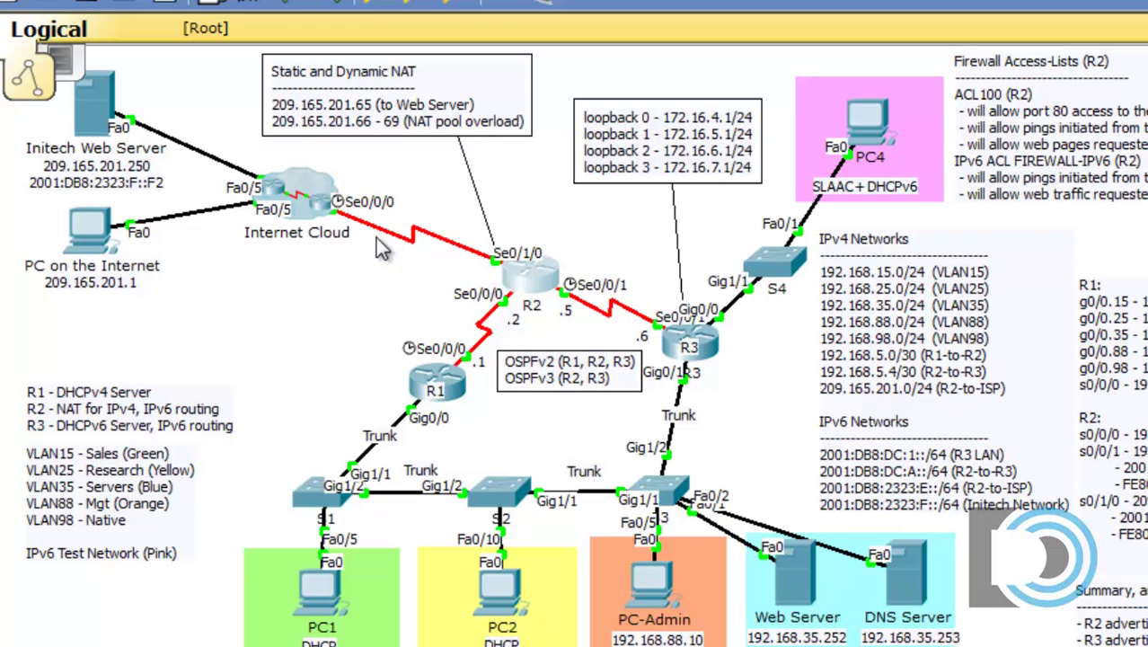
click(101, 237)
click(471, 135)
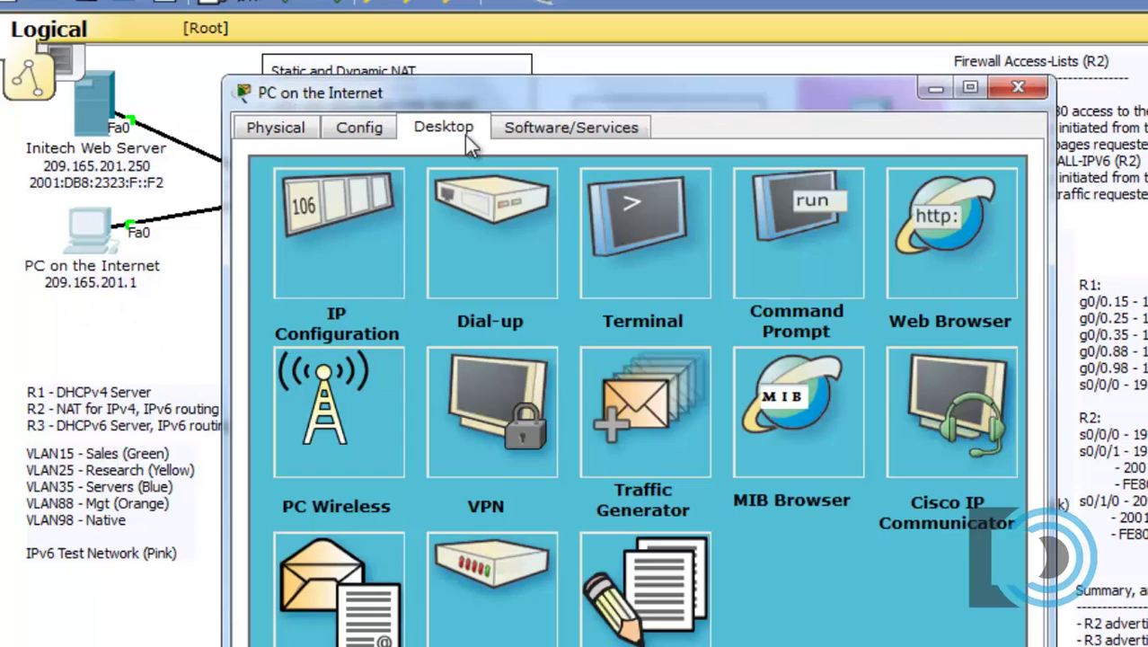
click(949, 240)
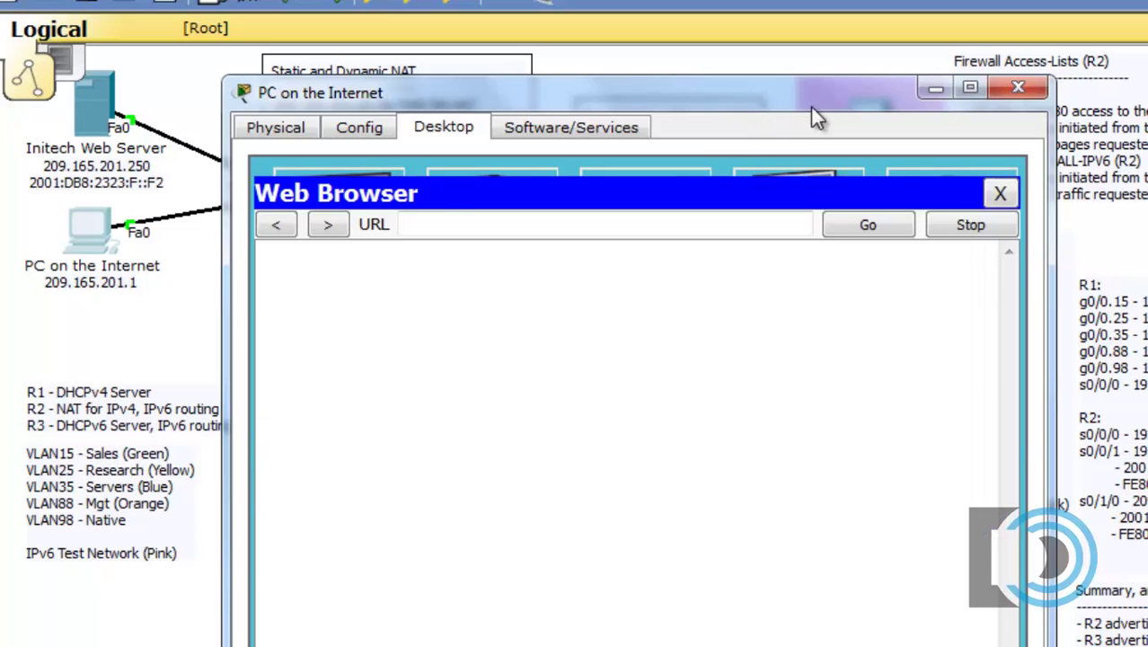
drag(696, 80, 737, 244)
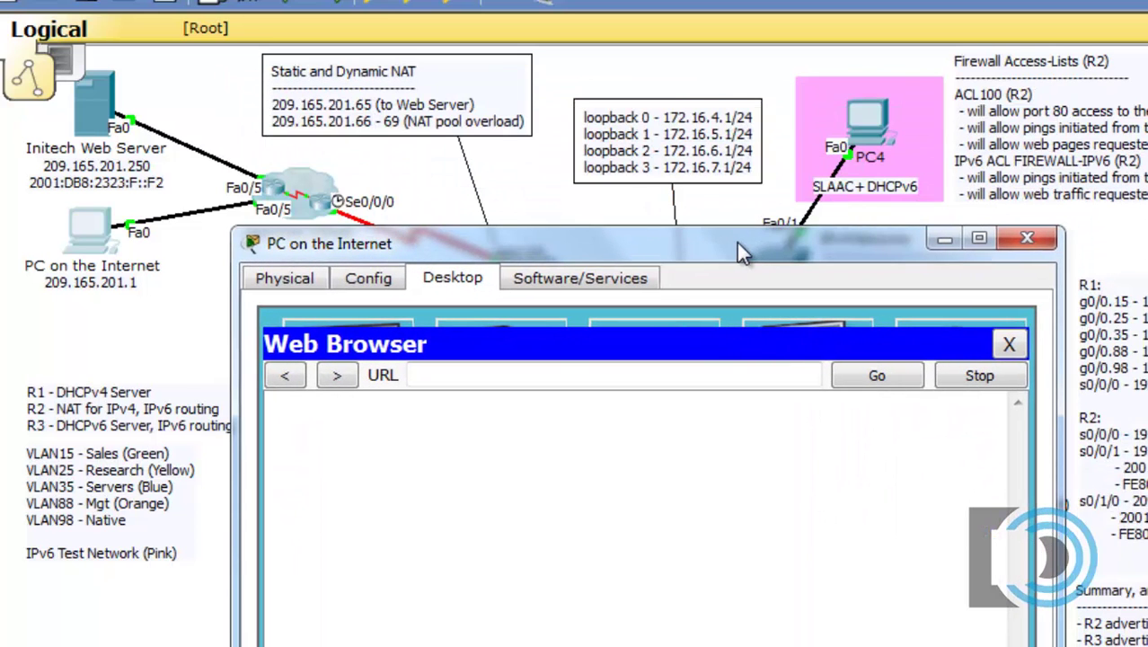
click(521, 375)
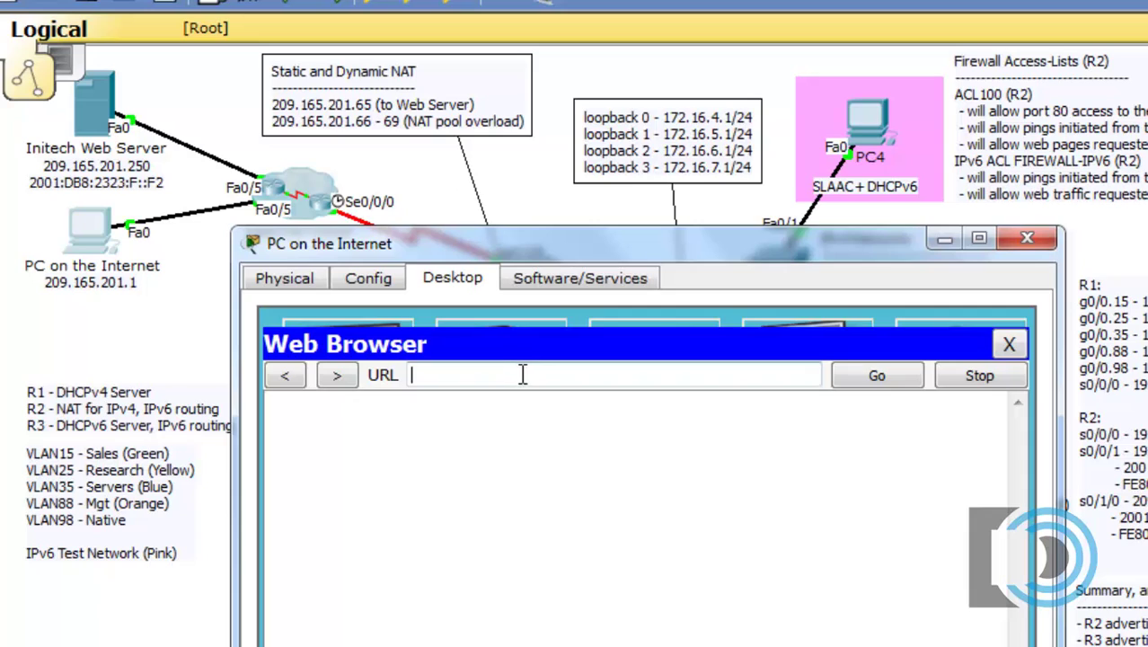
text(209.165.201.65)
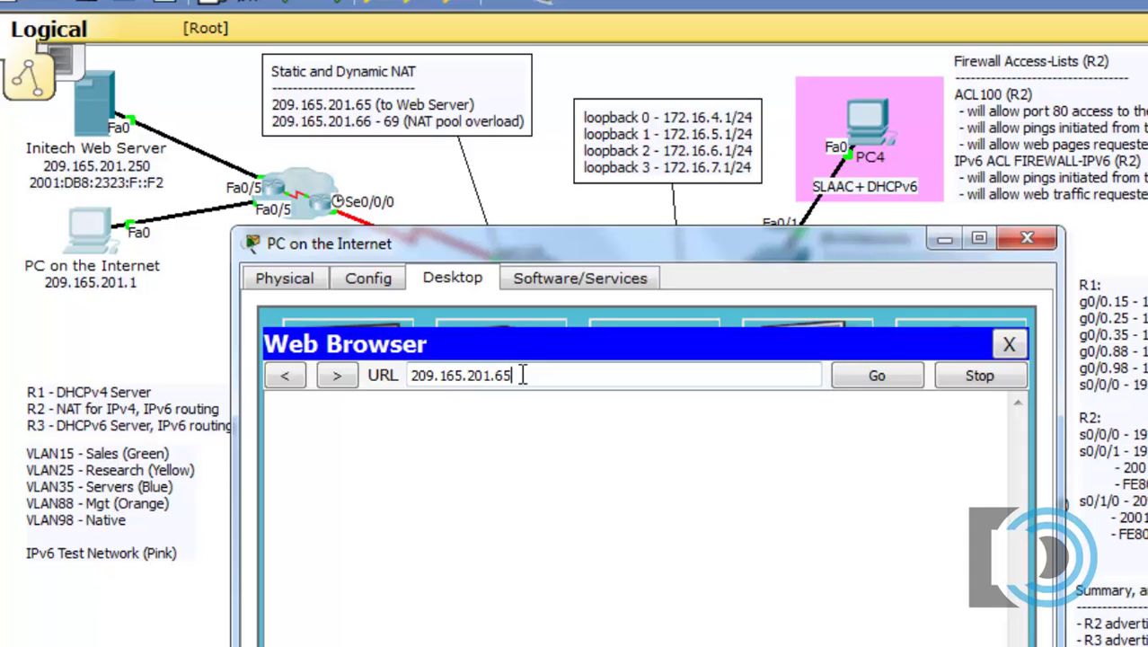
click(884, 373)
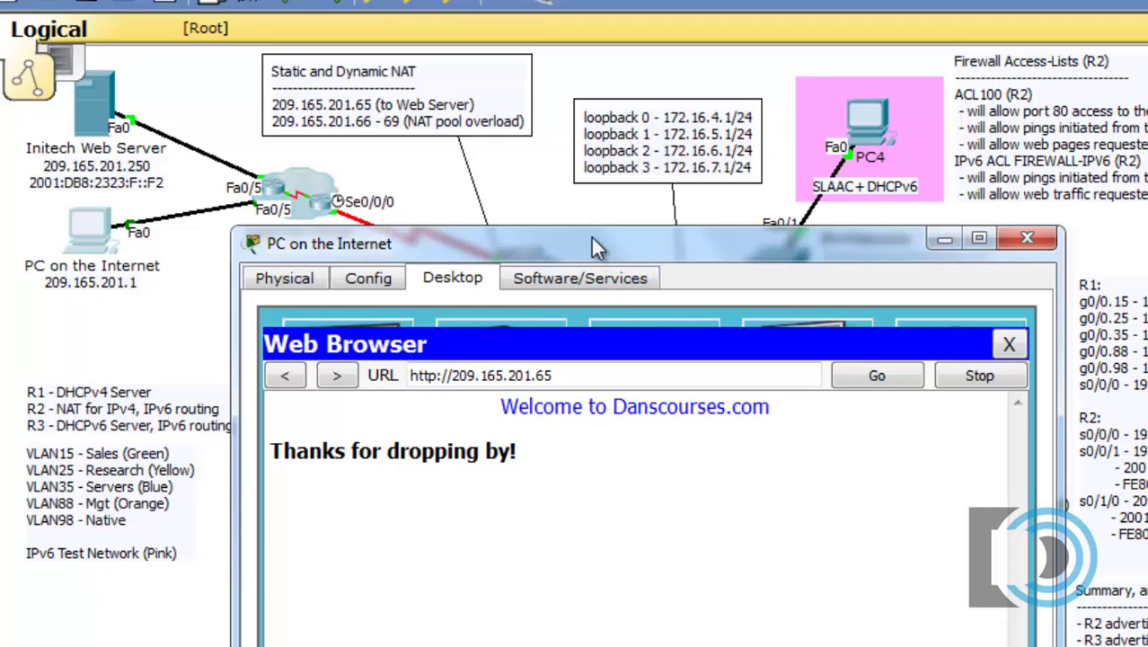
drag(591, 237, 655, 111)
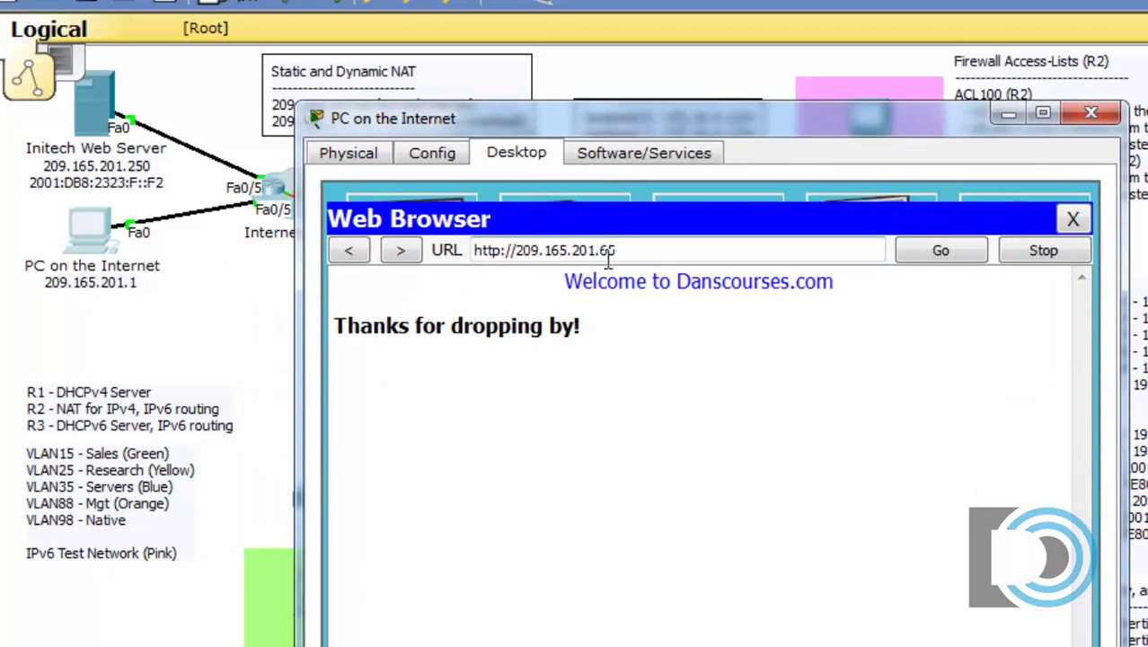
click(1005, 112)
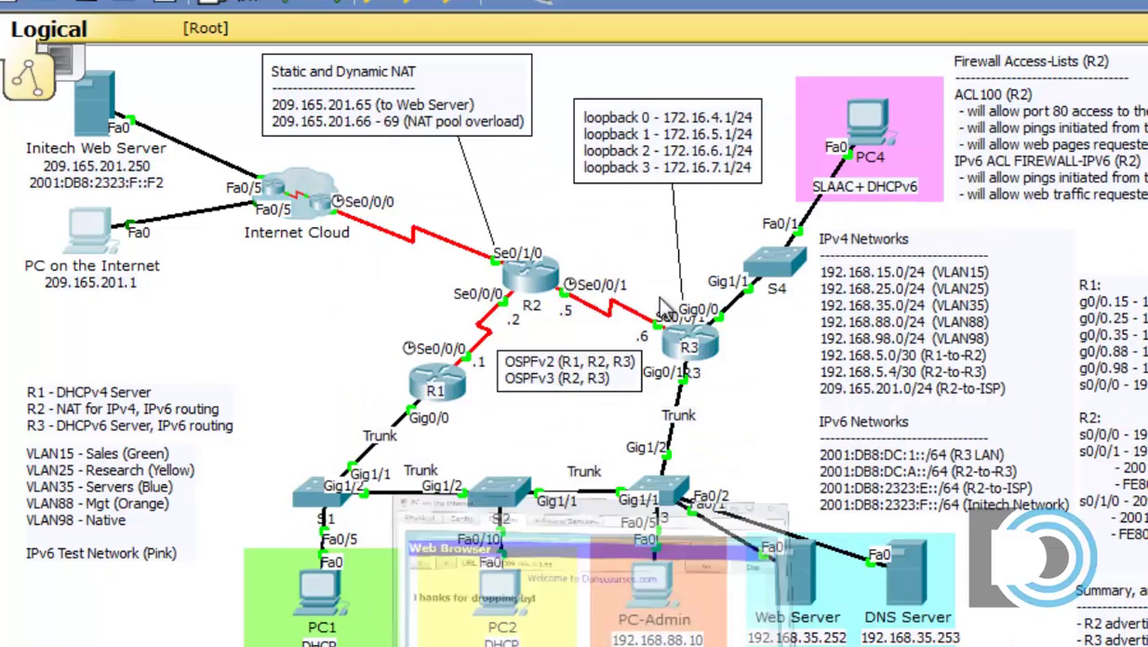
- Leave configuration mode on R2 and display its NAT translation table with show ip nat translations
click(539, 281)
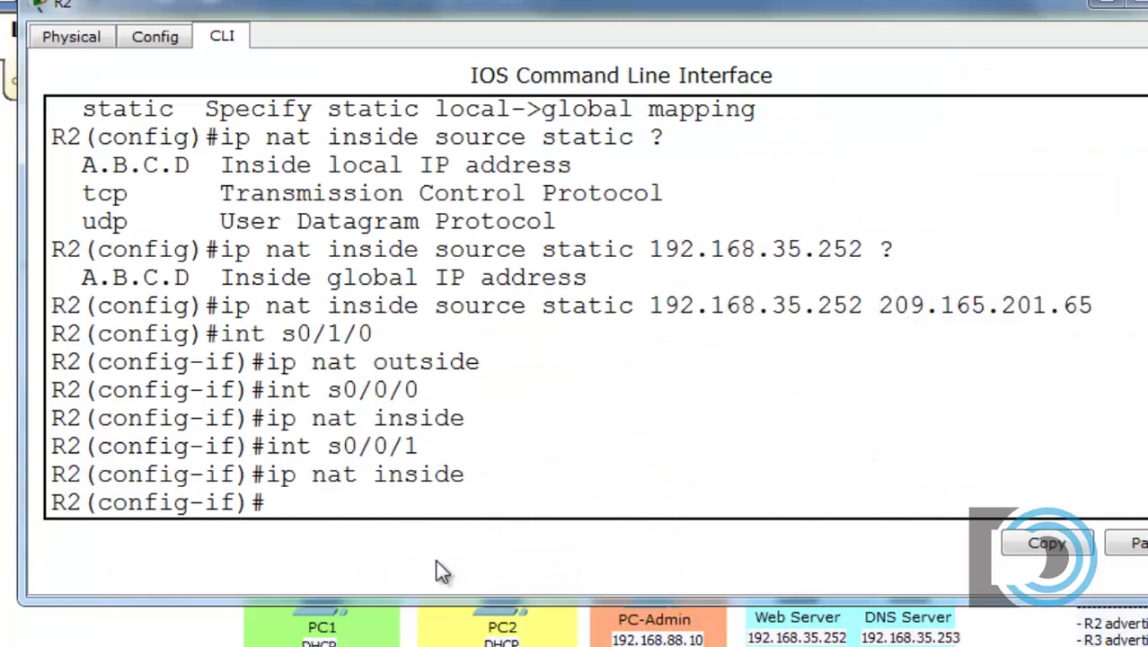
key(ctrl+z)
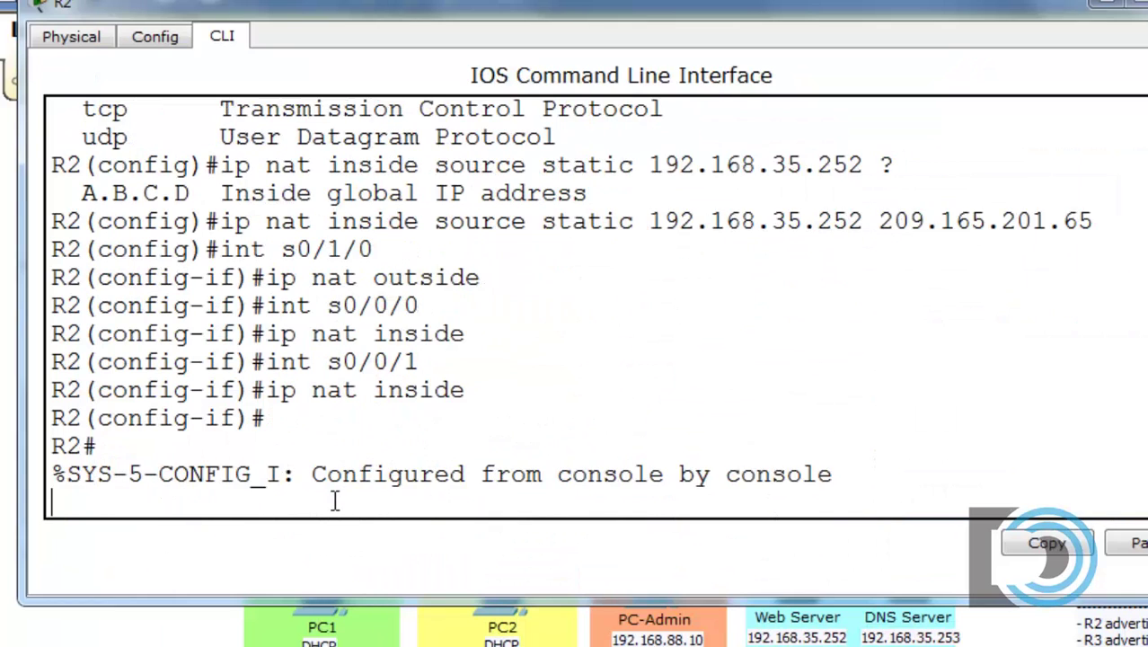
key(Return)
text(s)
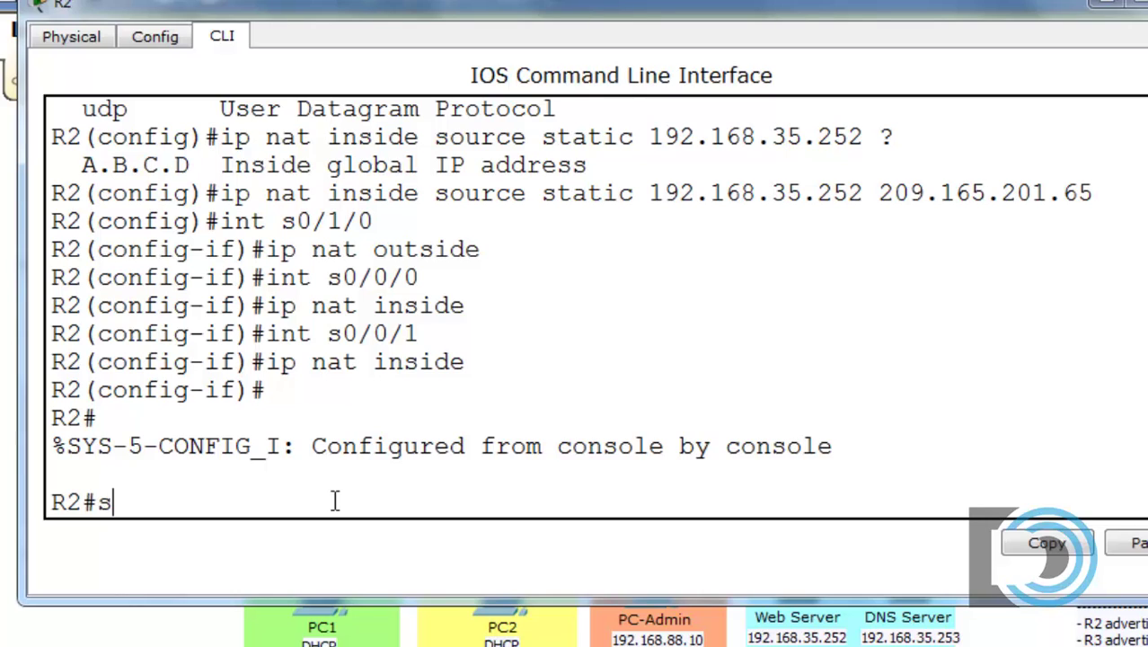
text(how ip )
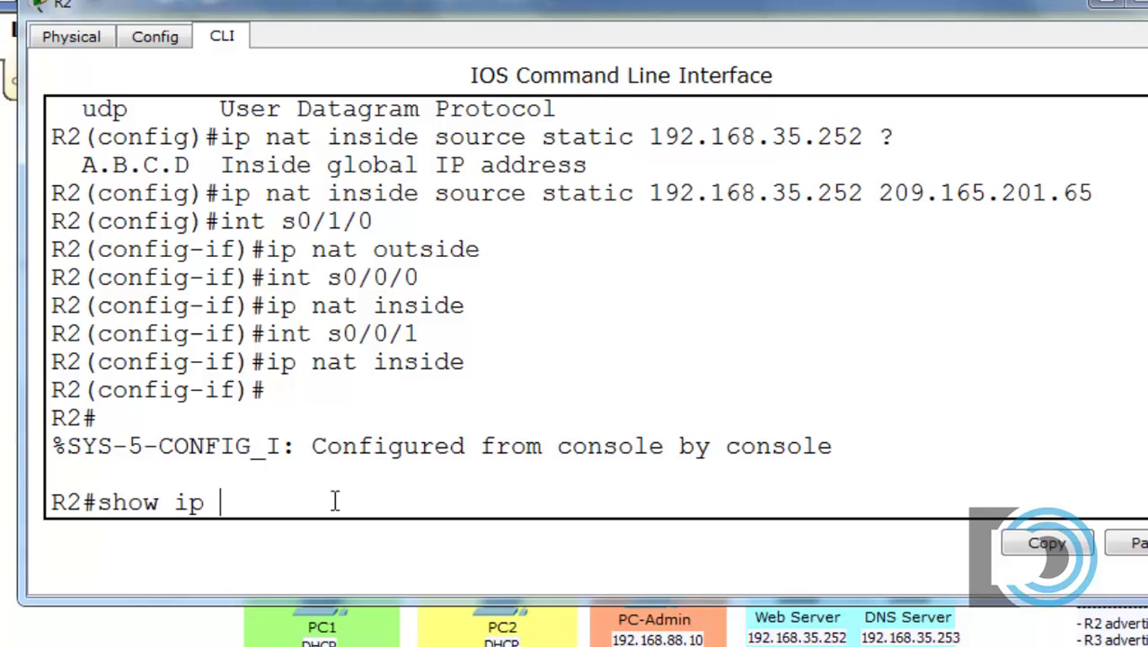
text(nat tran)
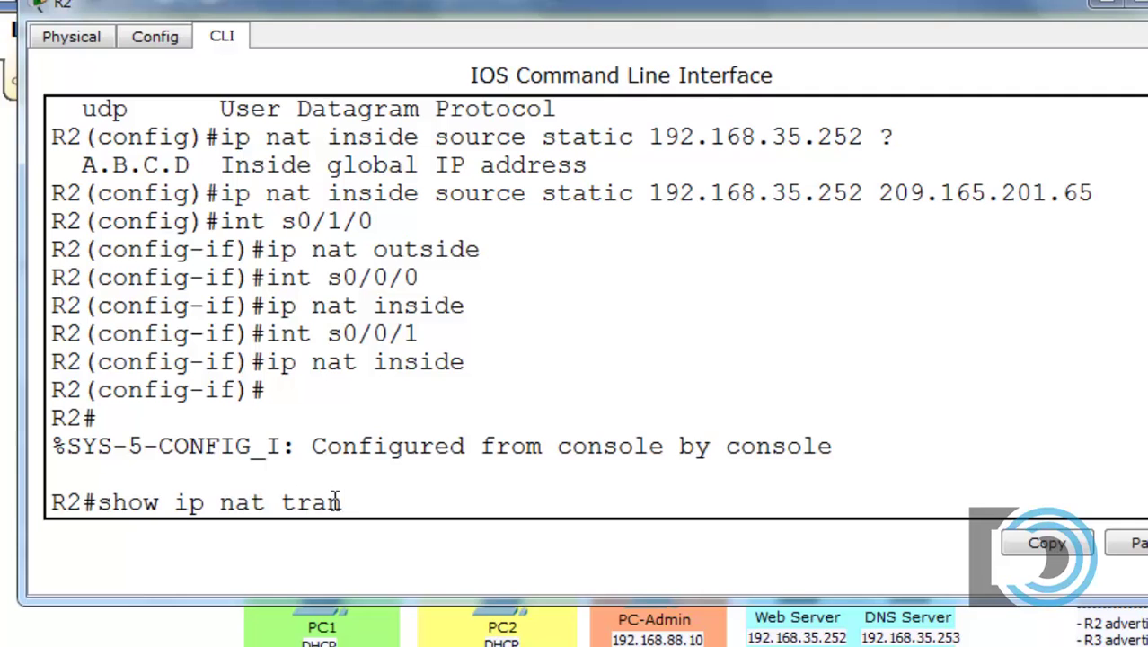
key(Tab)
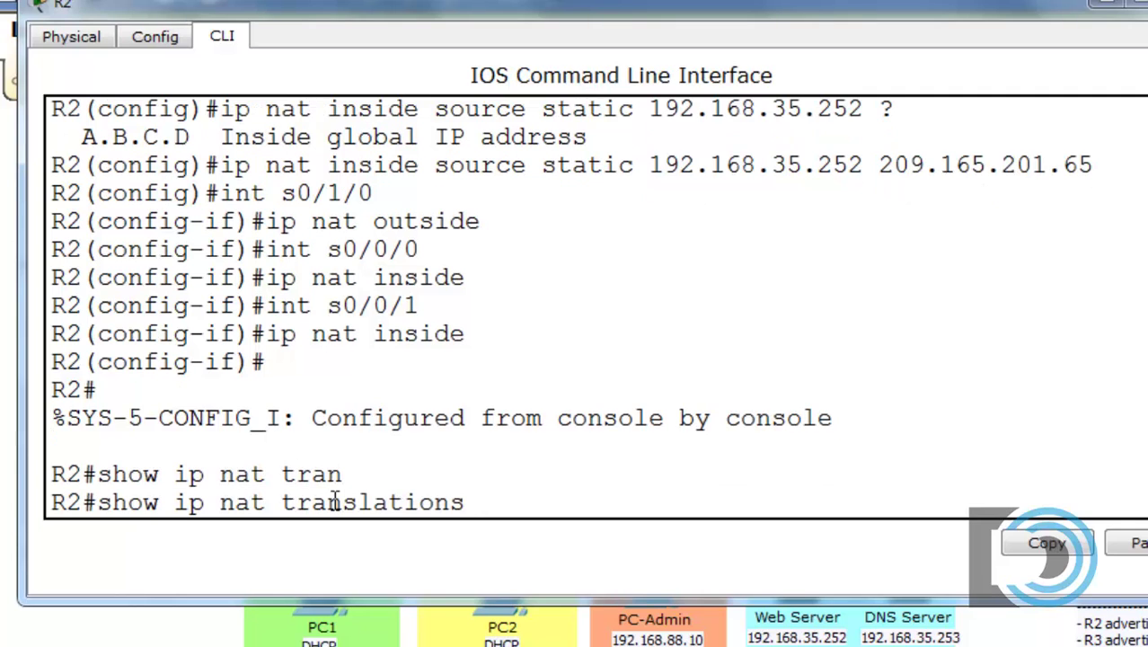
key(Return)
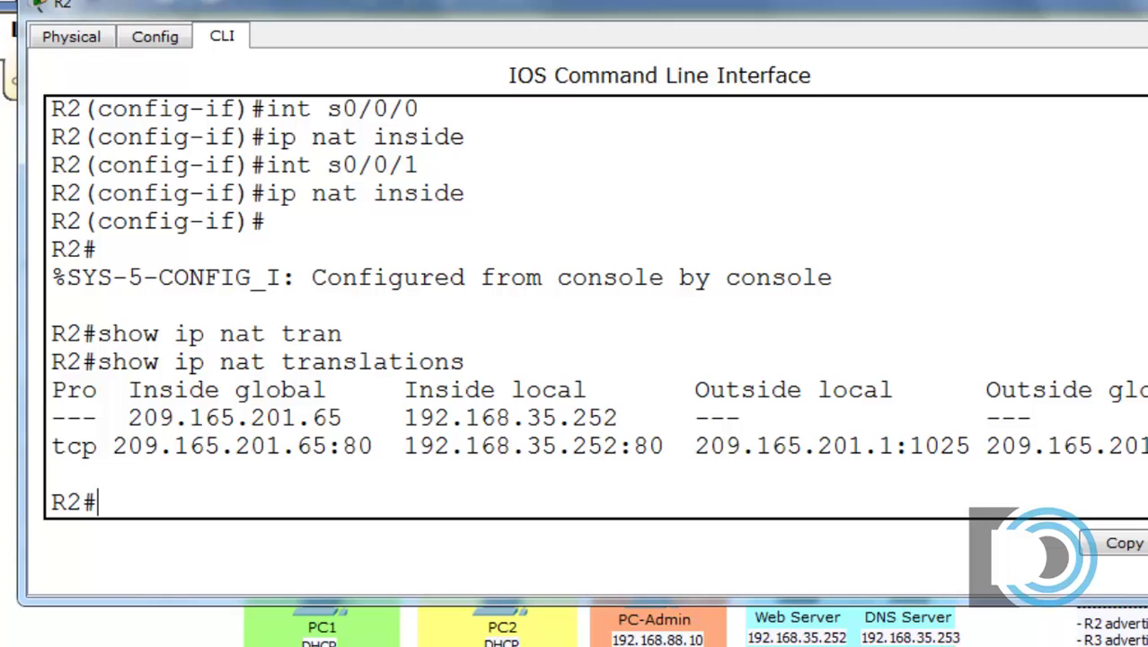
key(alt+F4)
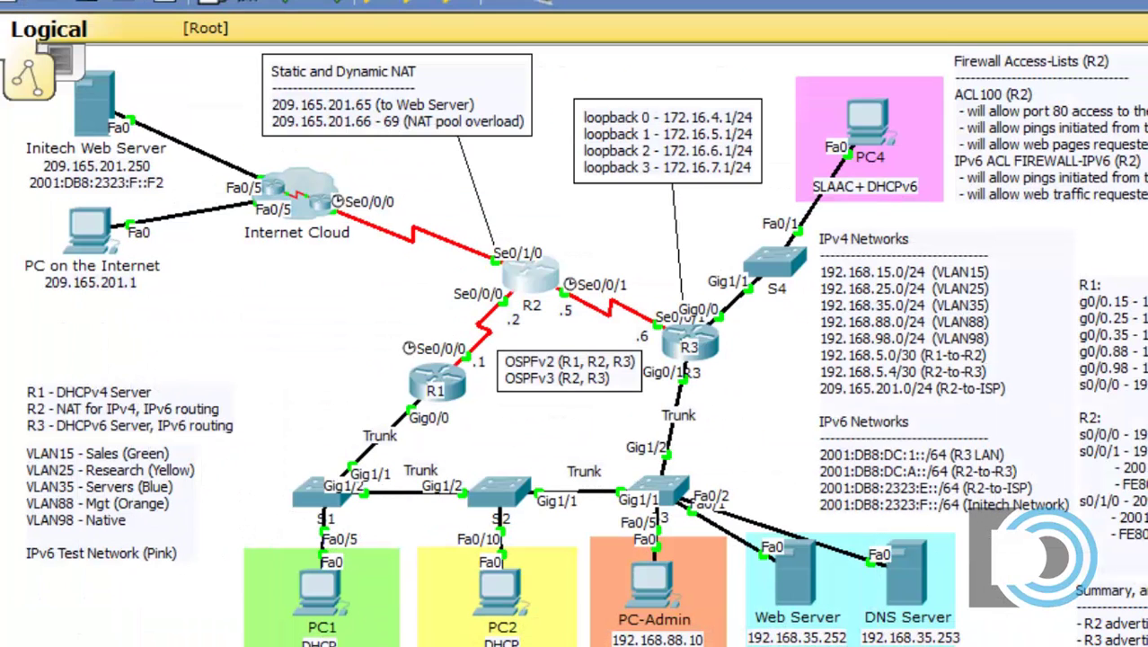
- Check the R2NATPOOL address range in the Step 7 instructions against the NAT note on the topology
key(alt+Tab)
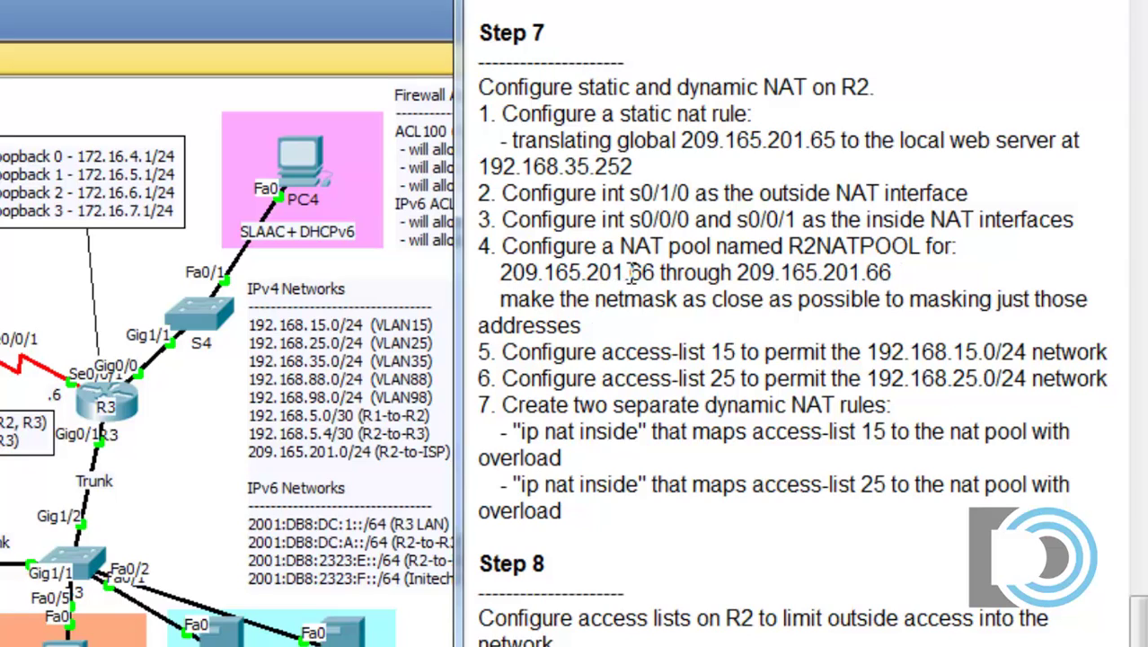
drag(629, 272, 663, 273)
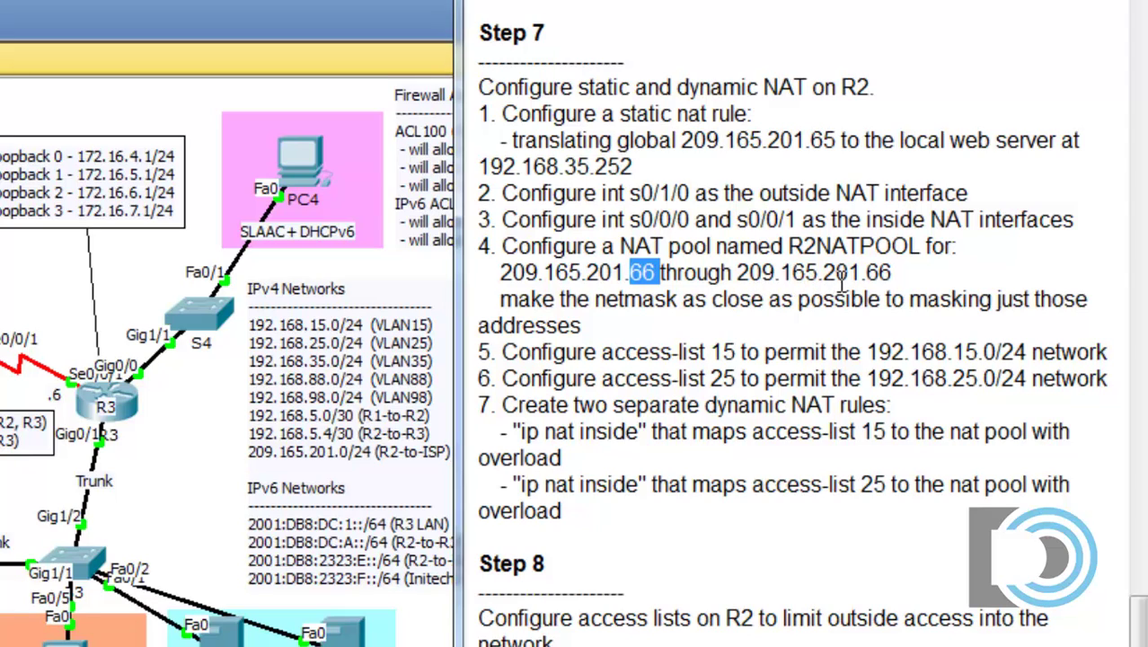
drag(865, 272, 891, 273)
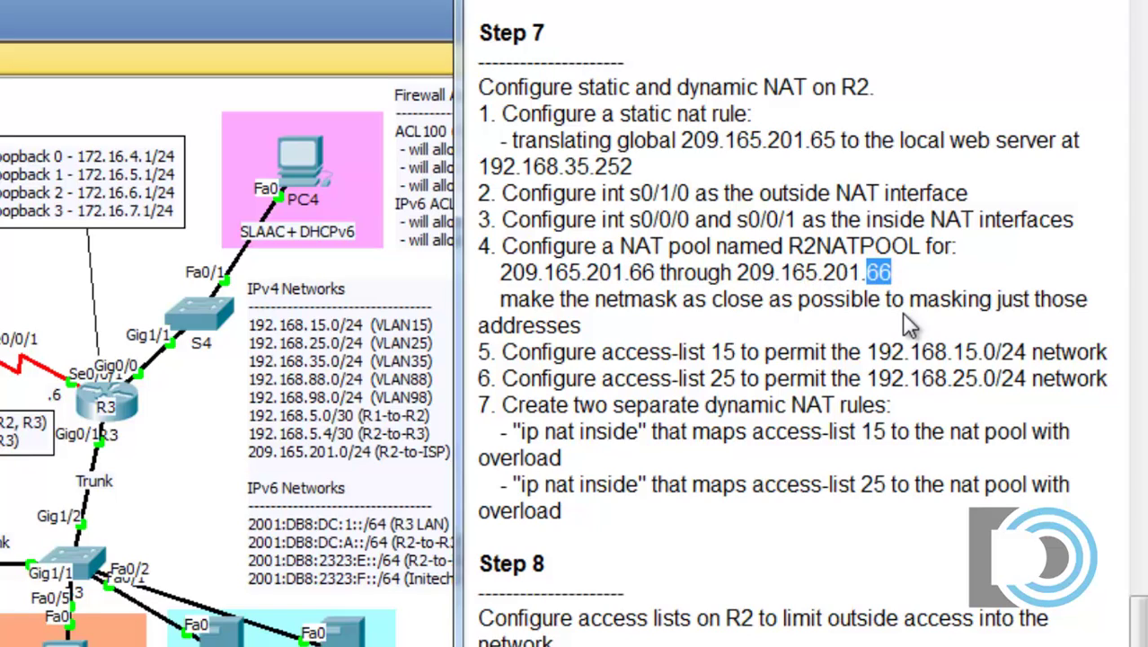
click(910, 286)
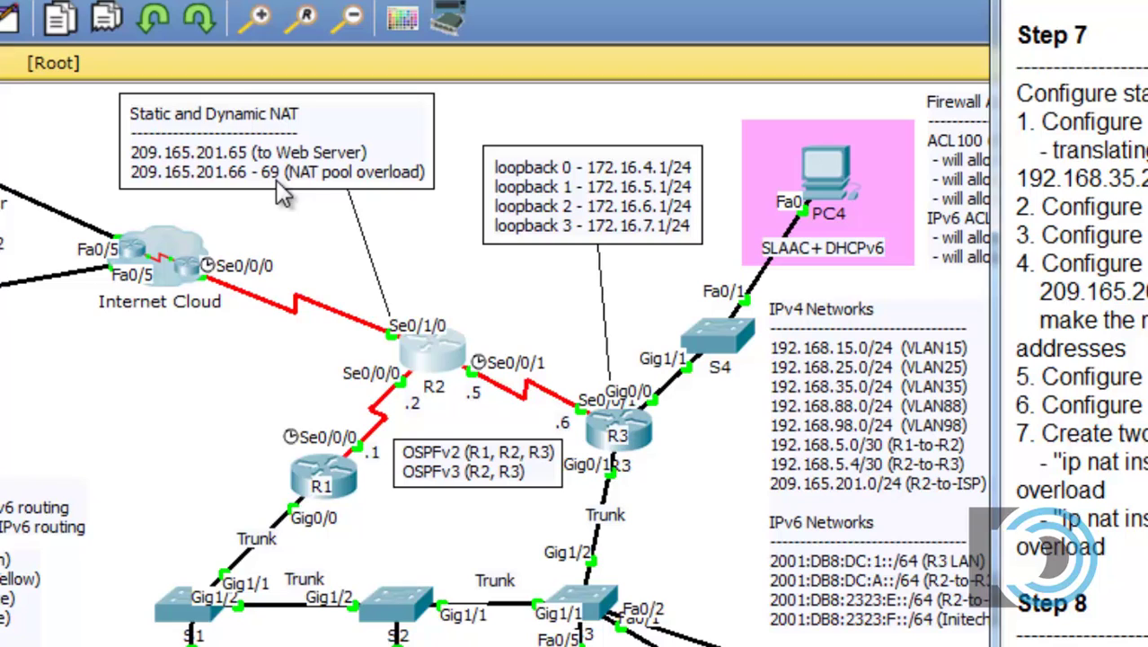
- Enter global configuration mode on R2 and begin an ip nat pool command for a pool named R2NATPOOL, consulting the command help
click(428, 323)
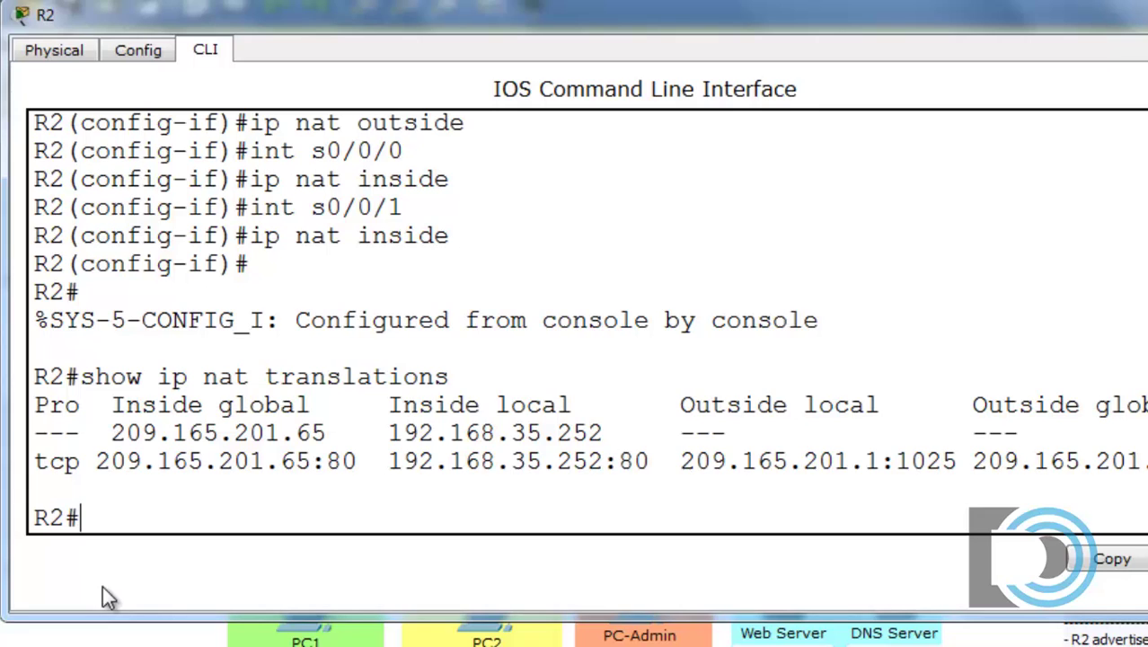
text(conf t)
key(Return)
text(i)
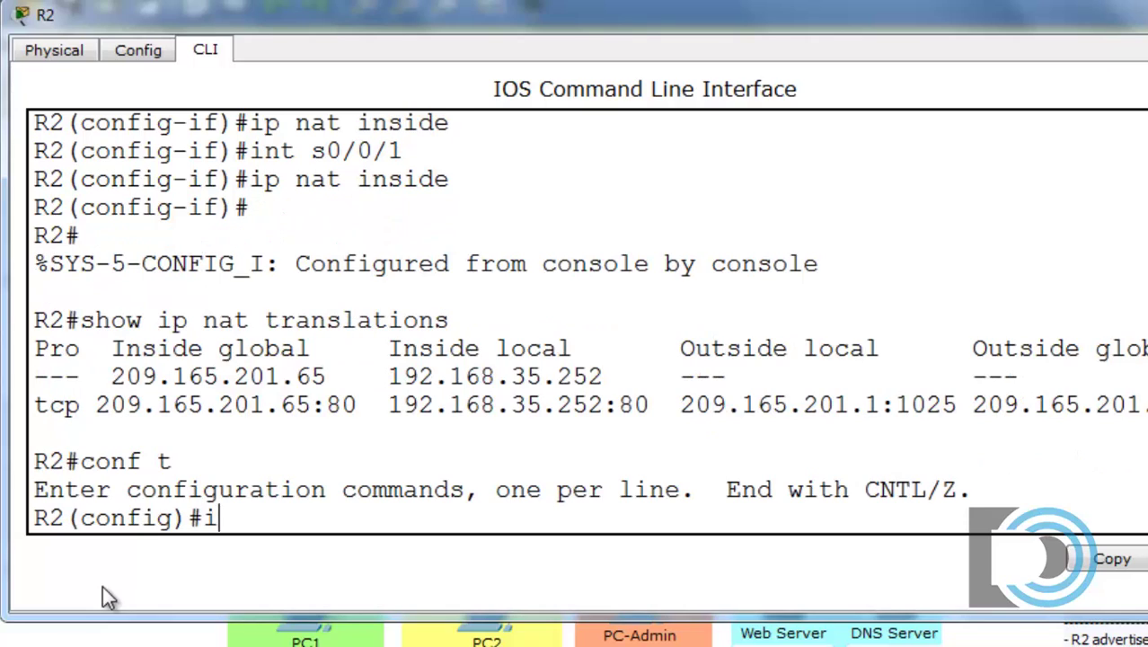
text(p nat pool)
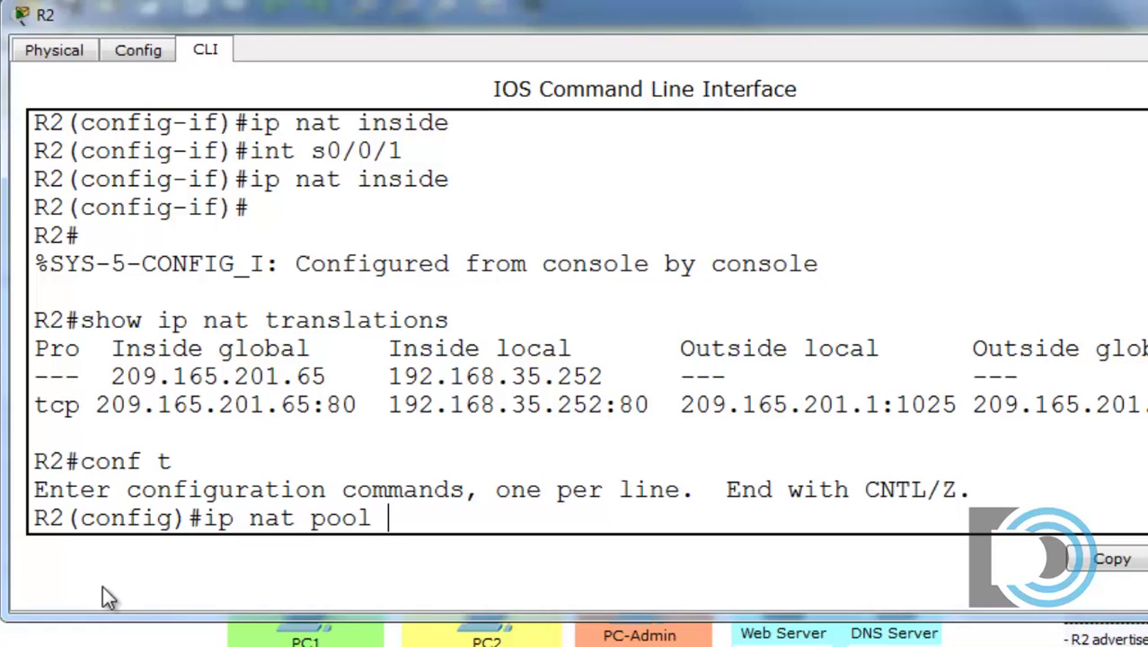
text( R2NAT)
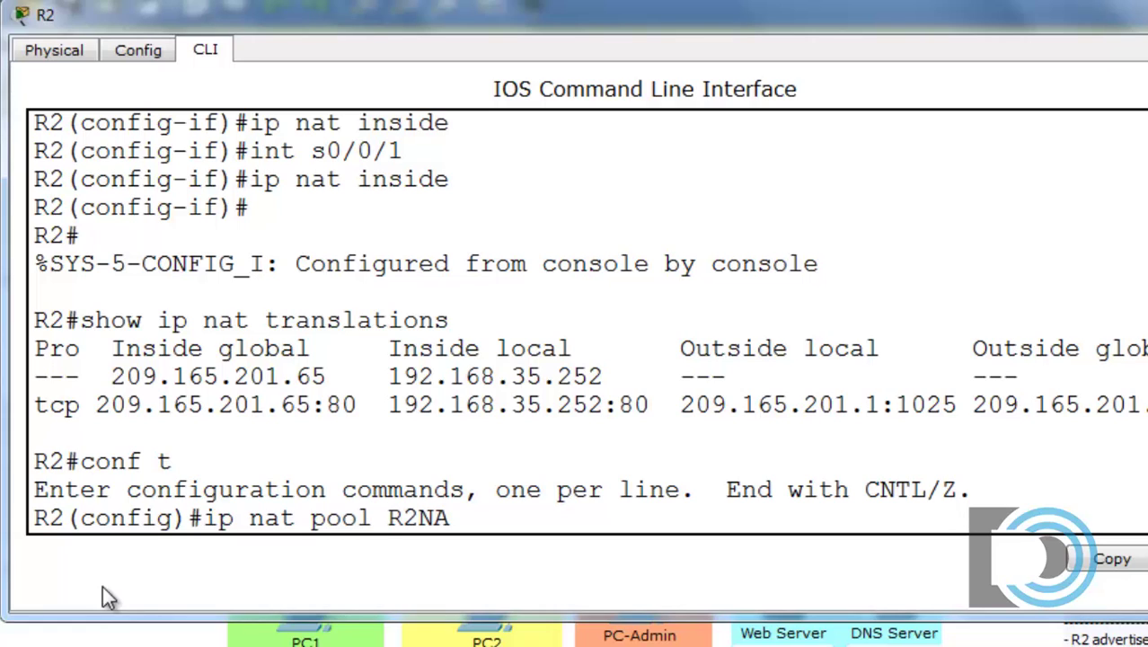
text(POOL)
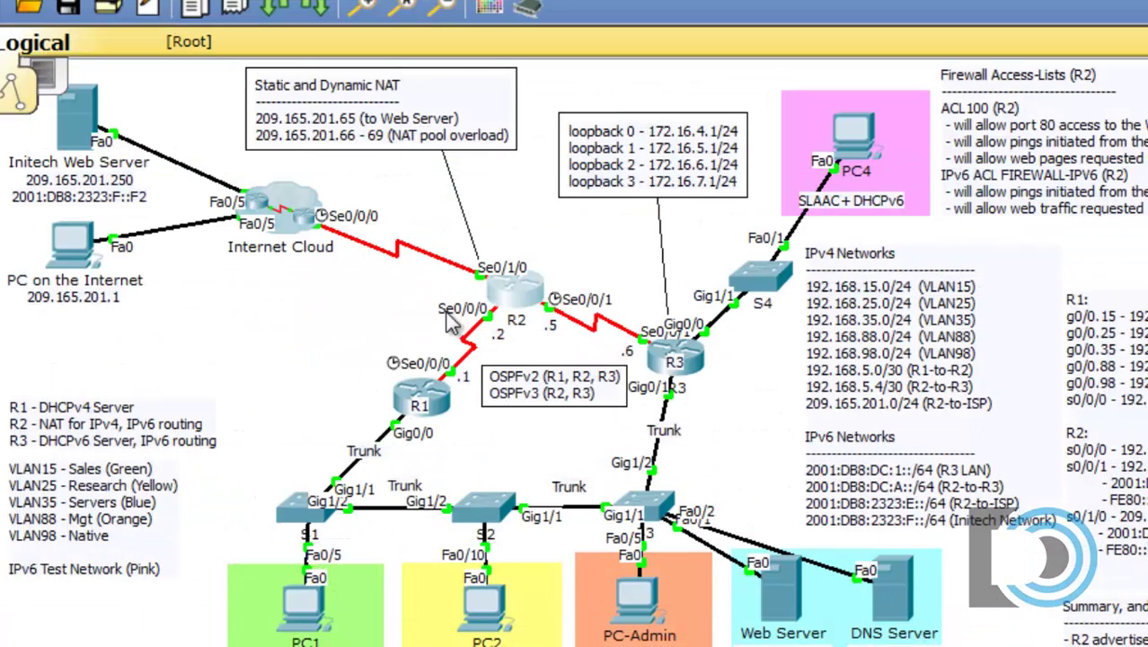
- Try to define R2NATPOOL with start address 209.165.201.66 and end address 209.165.201.69, without a netmask
click(521, 286)
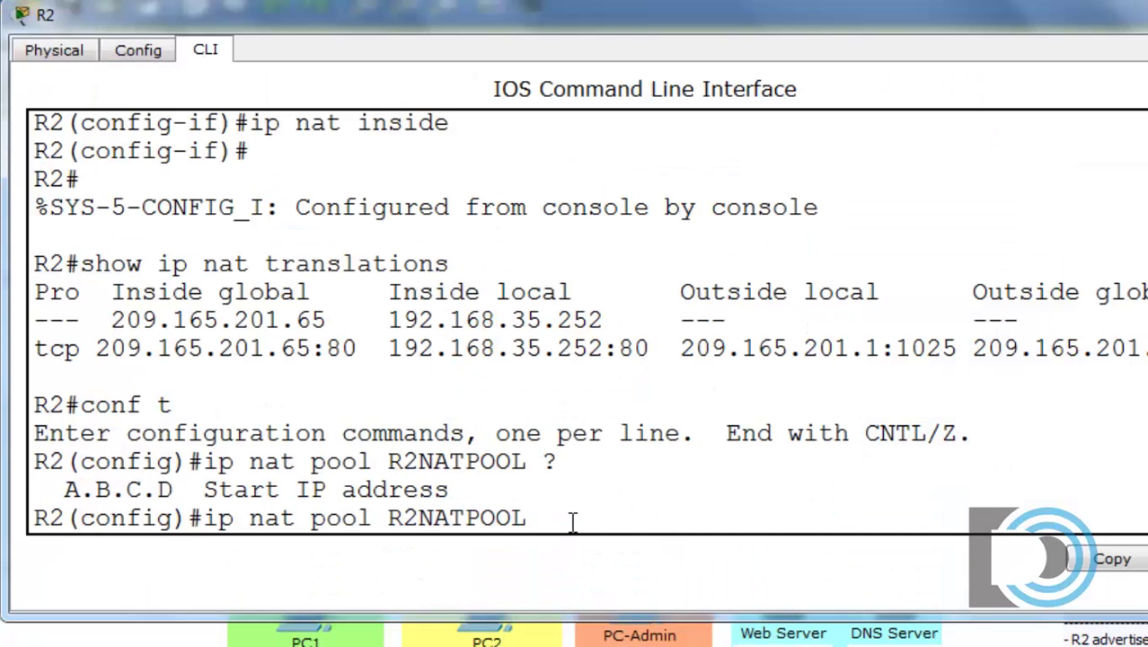
text(209.165)
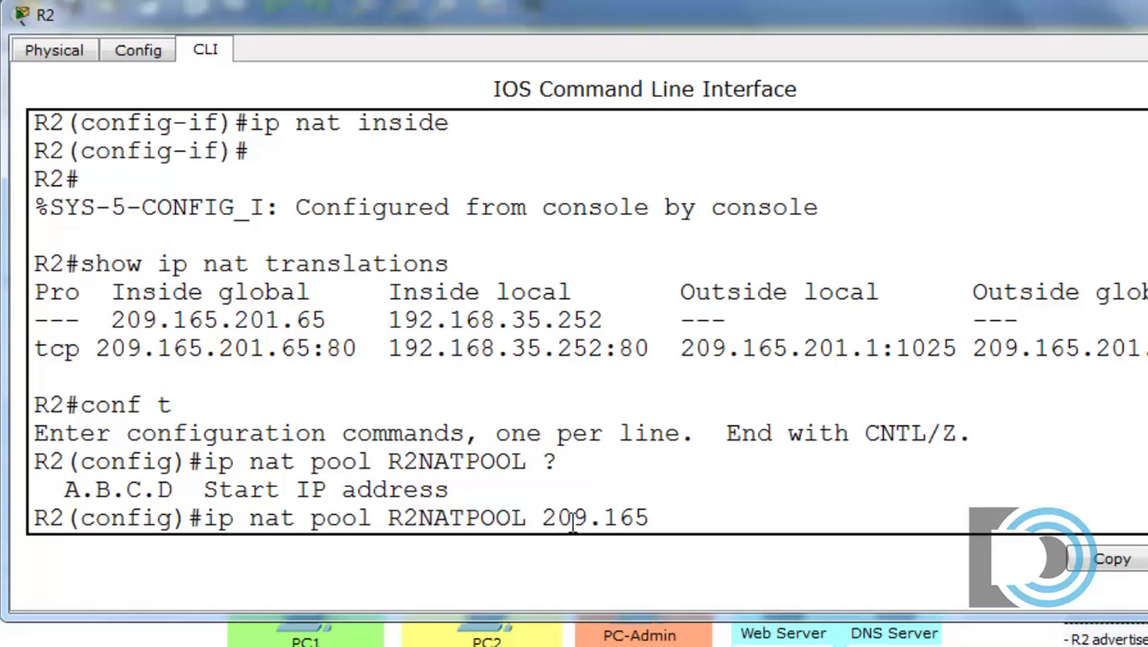
text(.201.66)
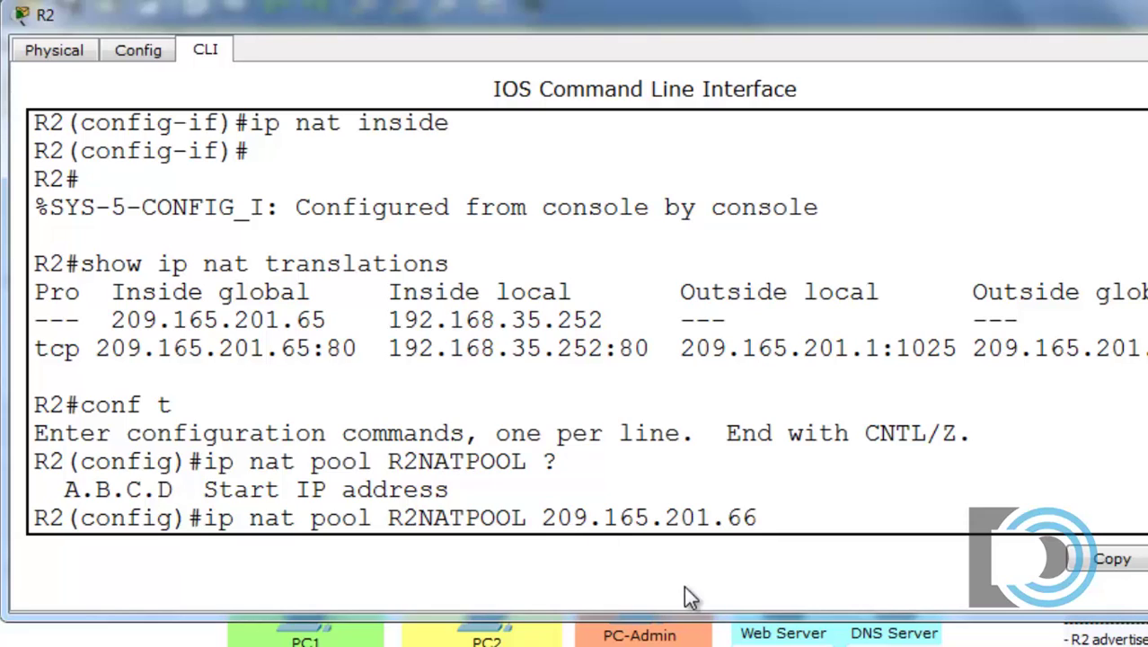
text( 209.165)
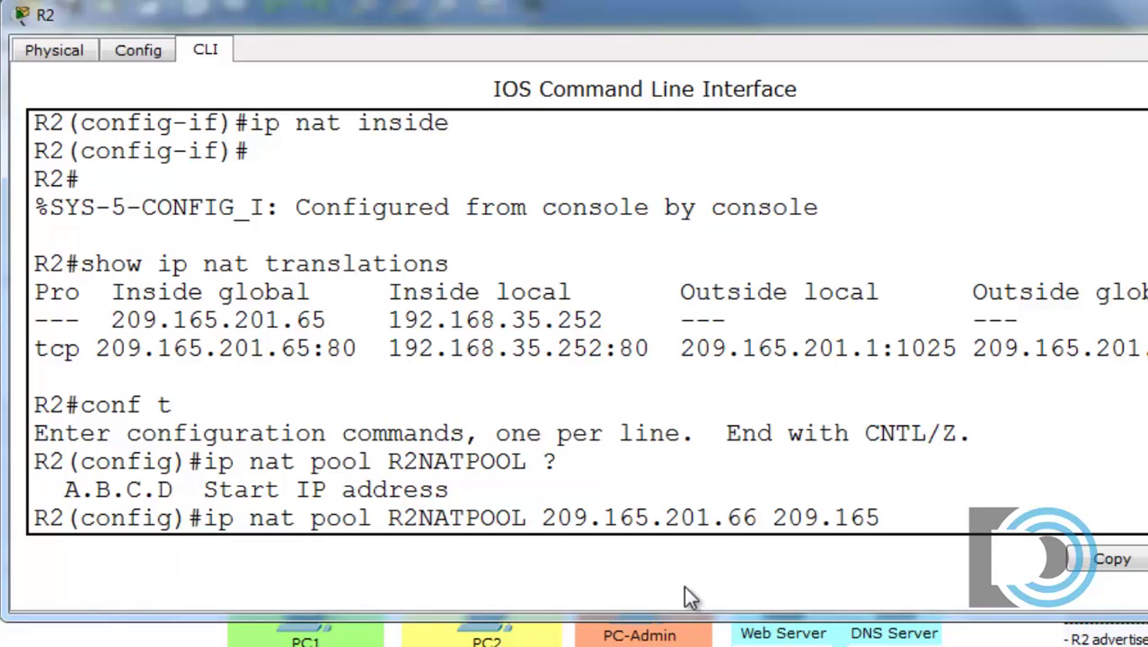
text(.201.69)
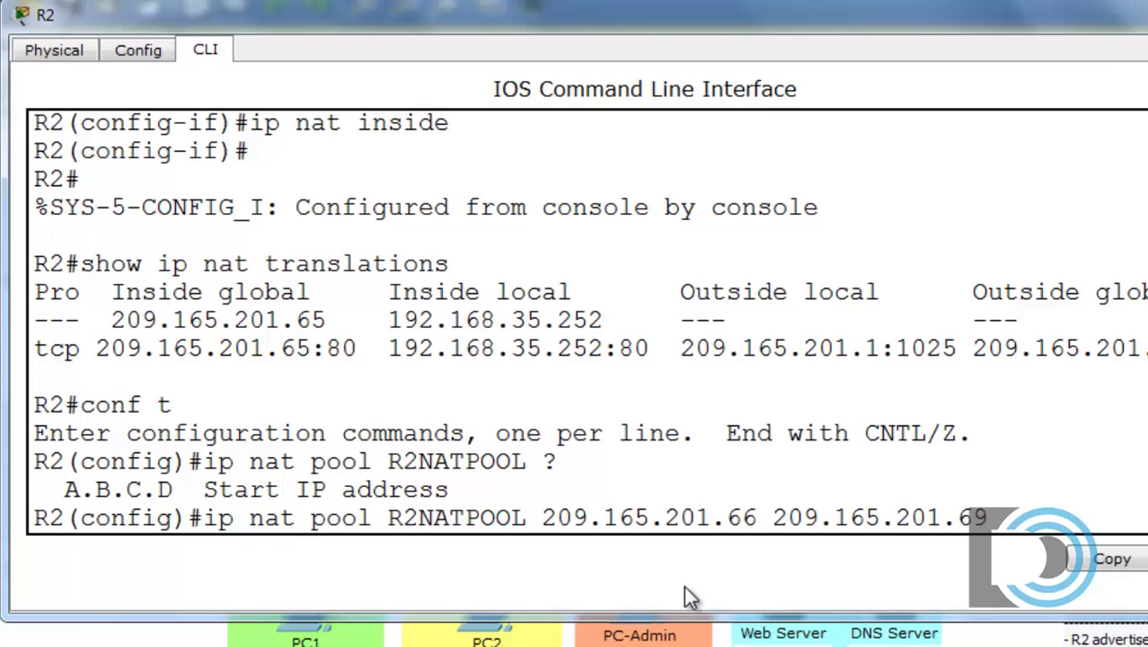
key(Return)
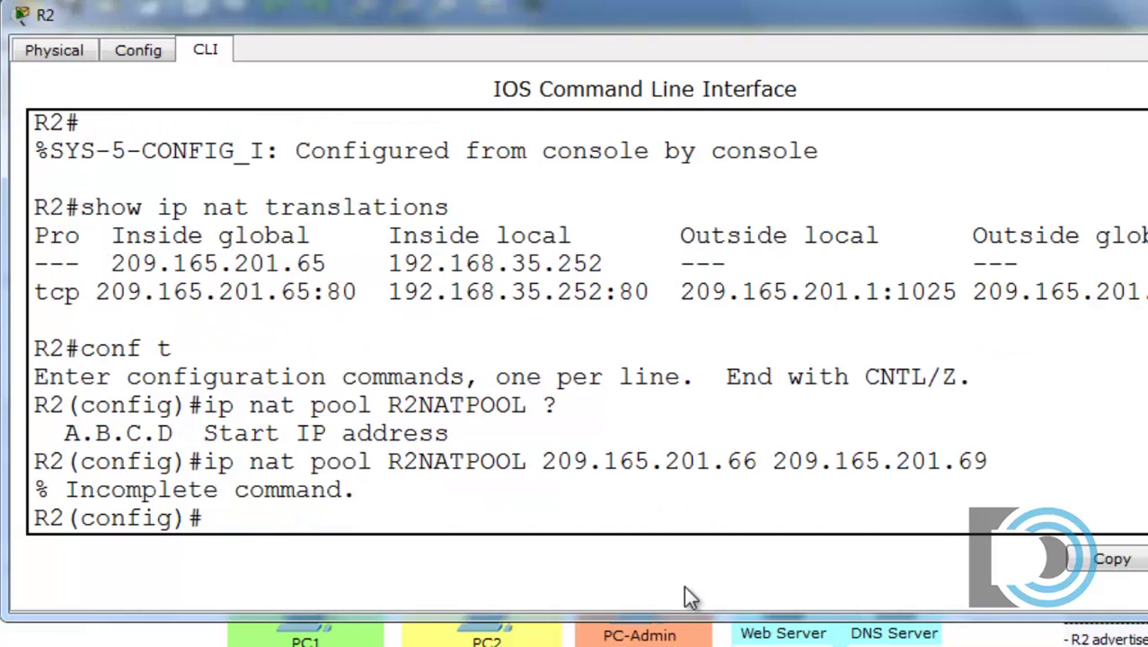
- Define R2NATPOOL on R2 with addresses 209.165.201.66 to 209.165.201.69 and netmask 255.255.255.248, consulting the command help and the Step 7 instructions
key(Up)
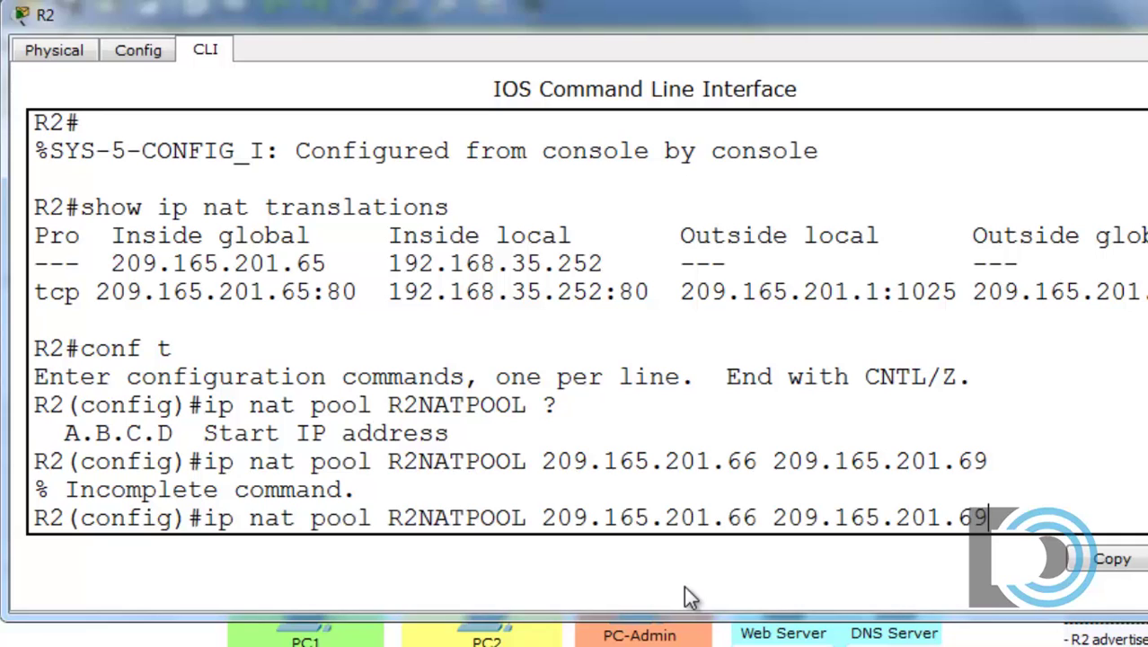
text(?)
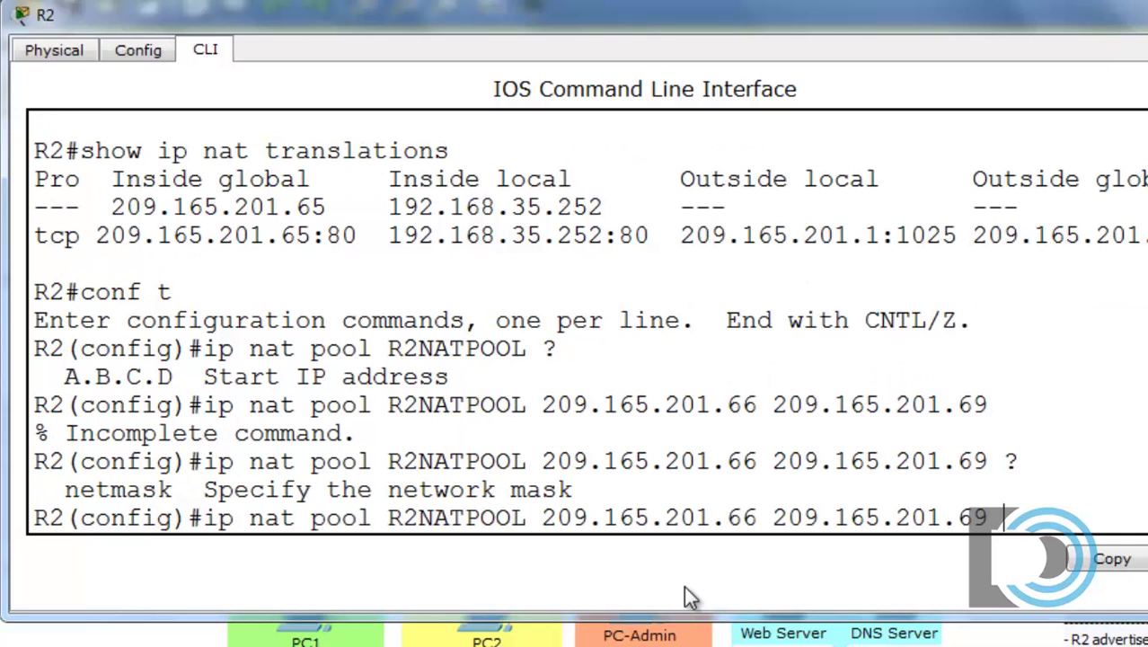
text(netmask)
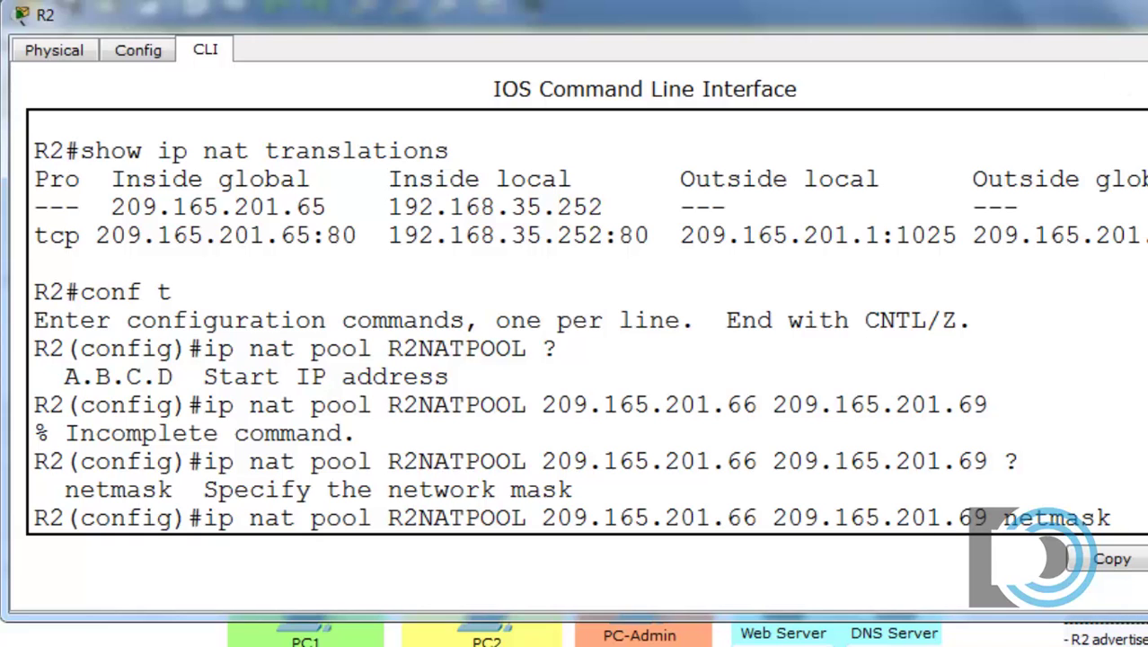
click(695, 624)
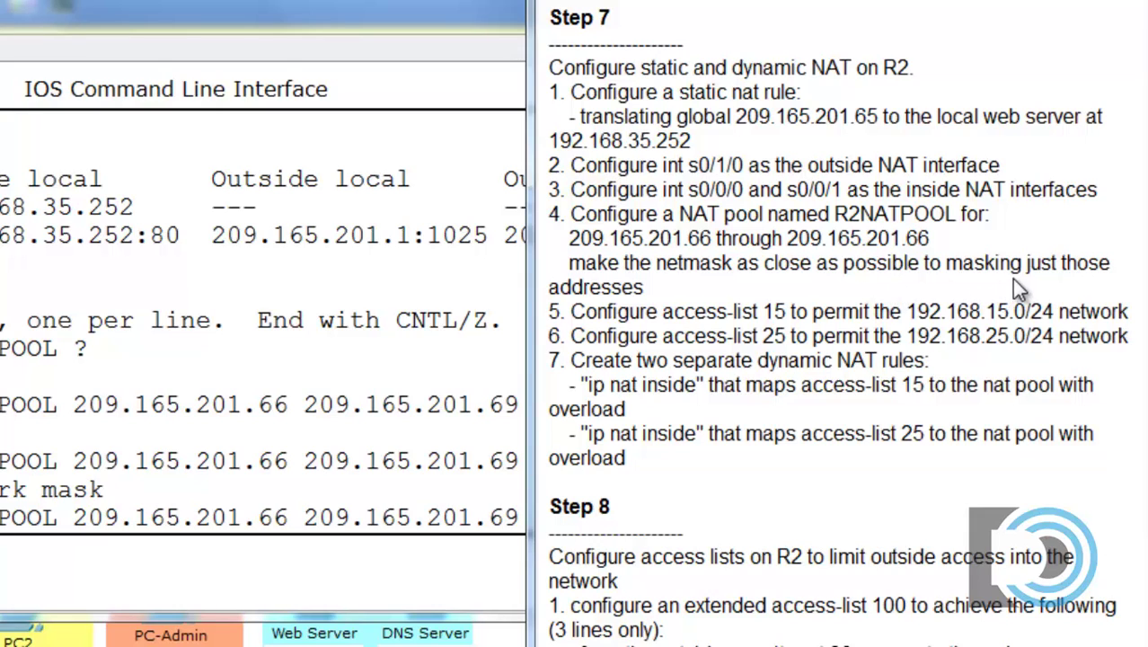
click(357, 514)
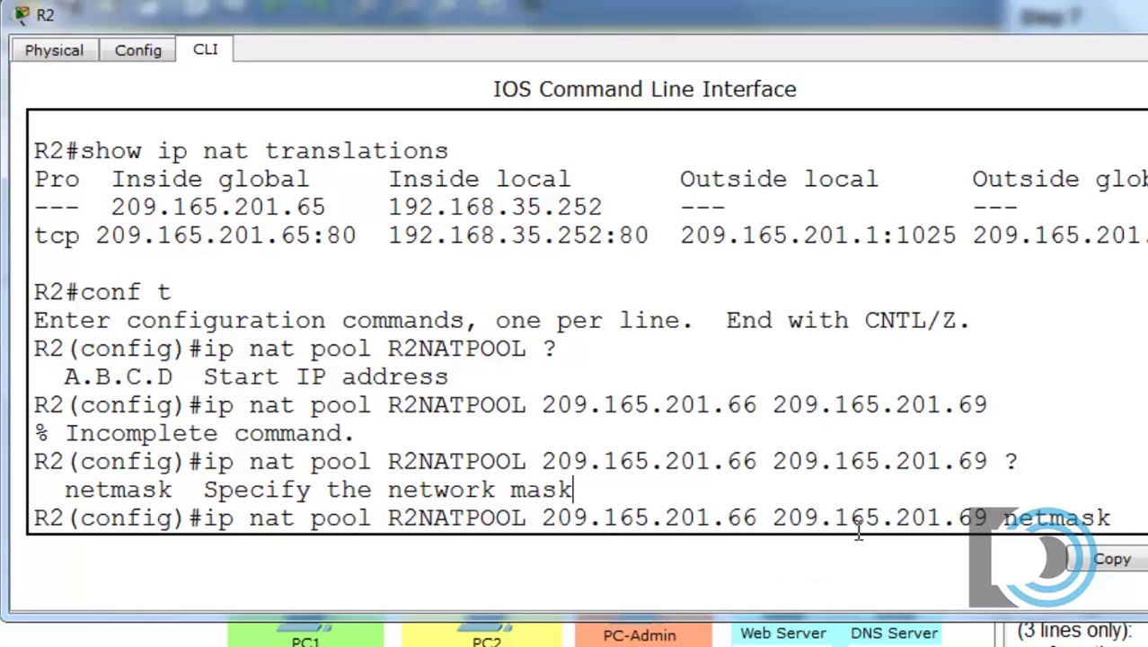
drag(727, 516, 759, 517)
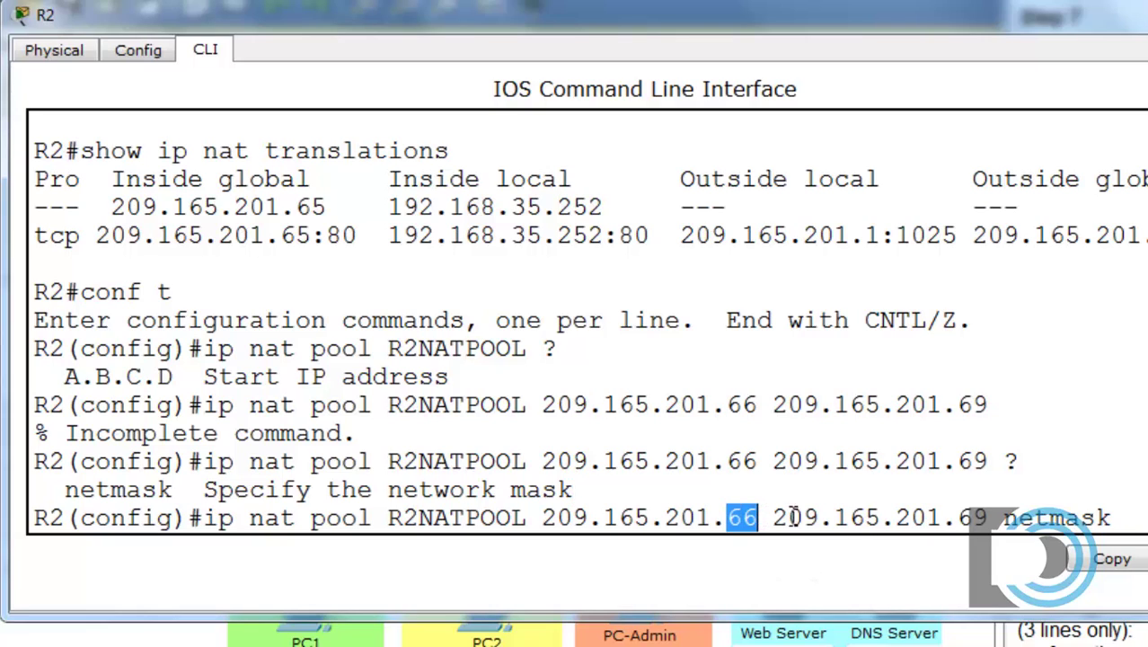
click(1110, 517)
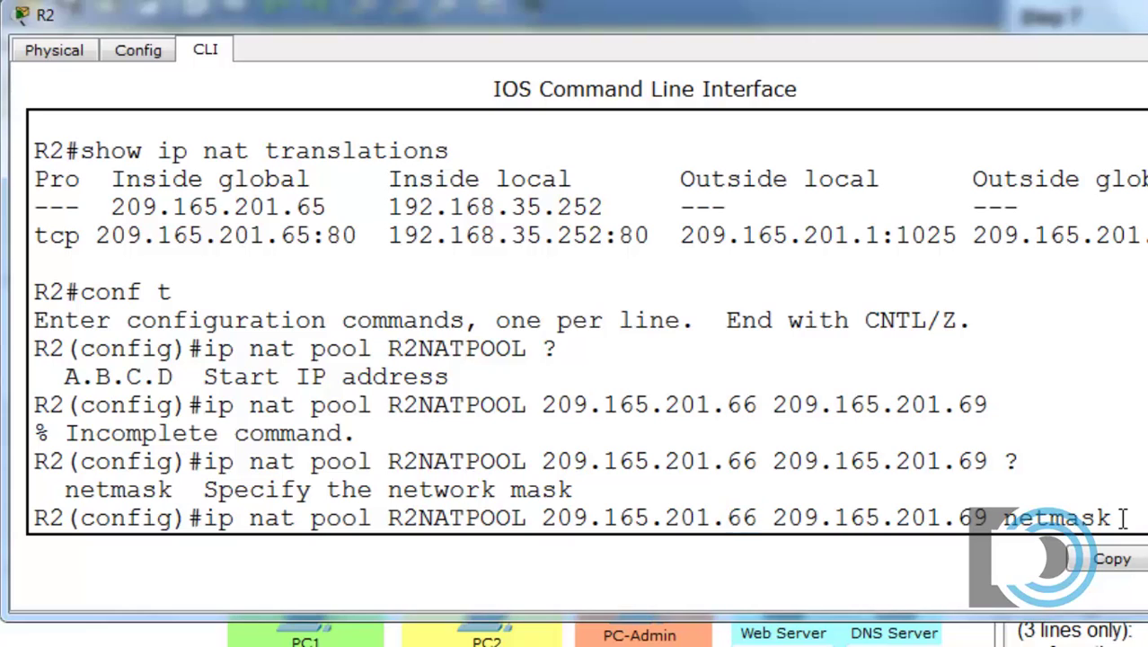
text(255.255.)
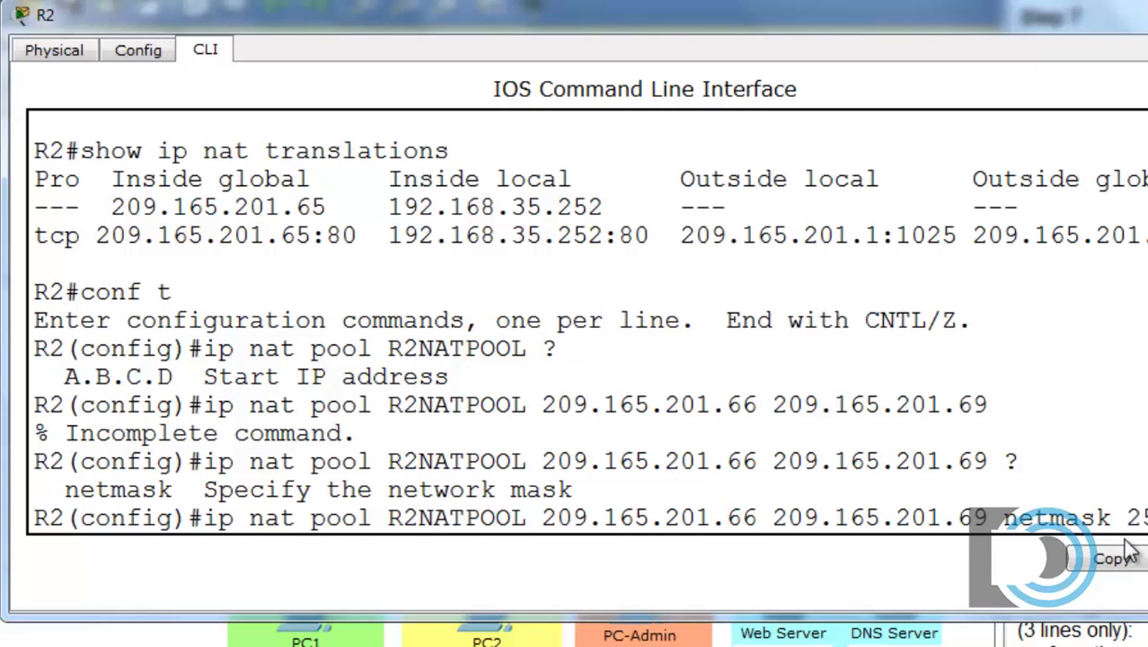
text(255.)
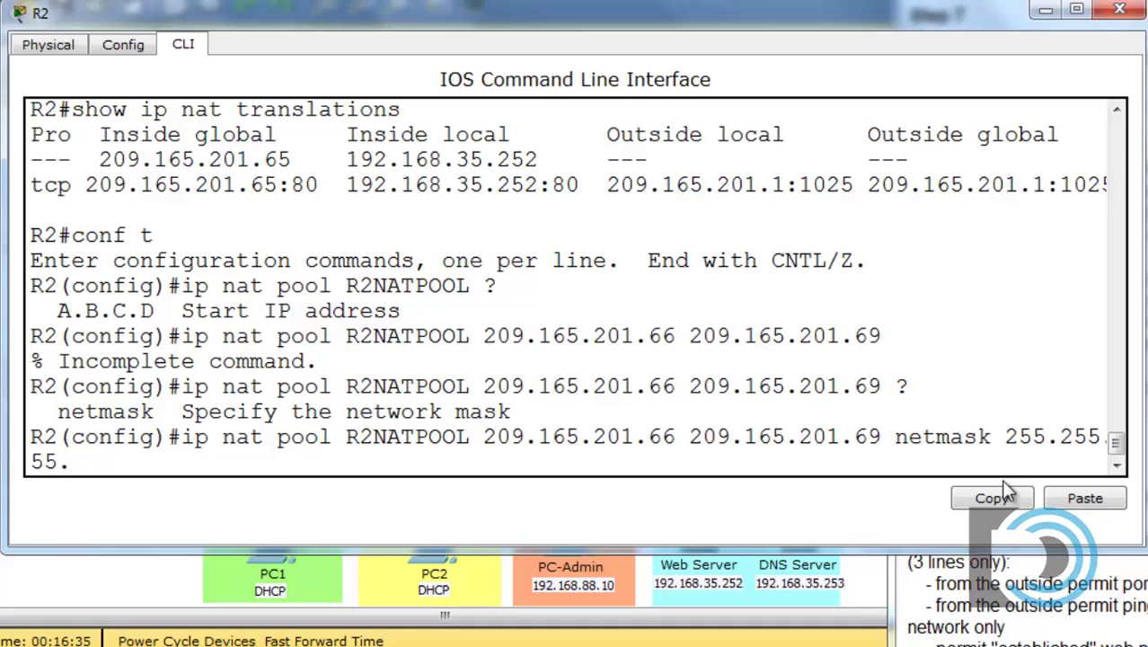
text(248)
key(Return)
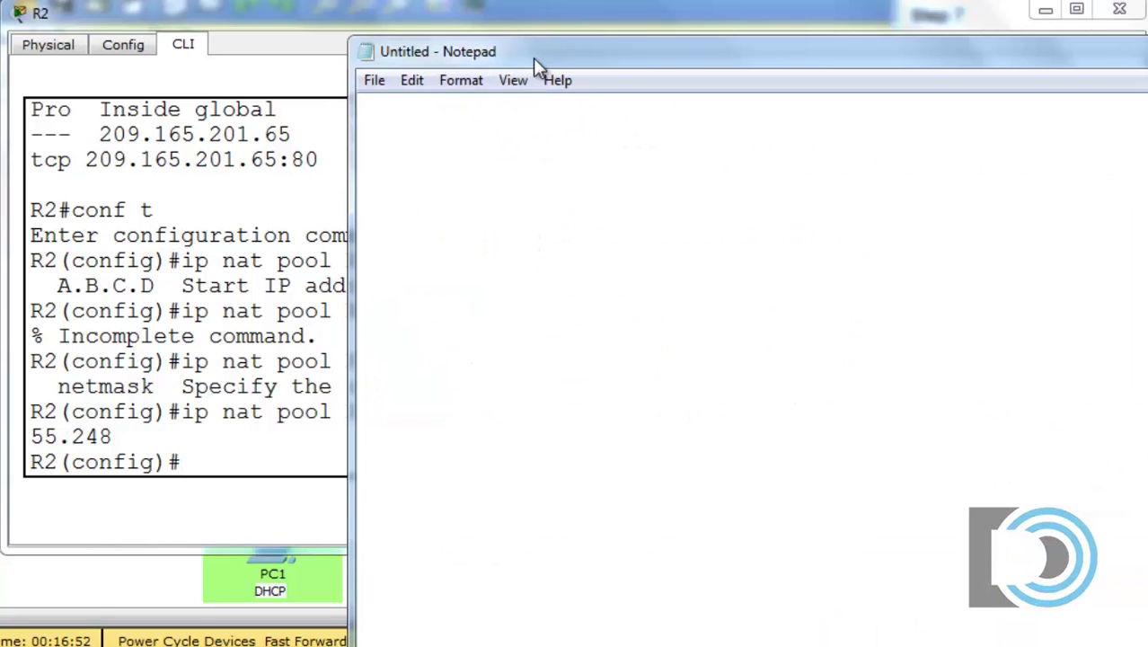
- In Notepad, write the netmask's last octet in binary as 11111000, with blank lines above it
drag(533, 58, 405, 101)
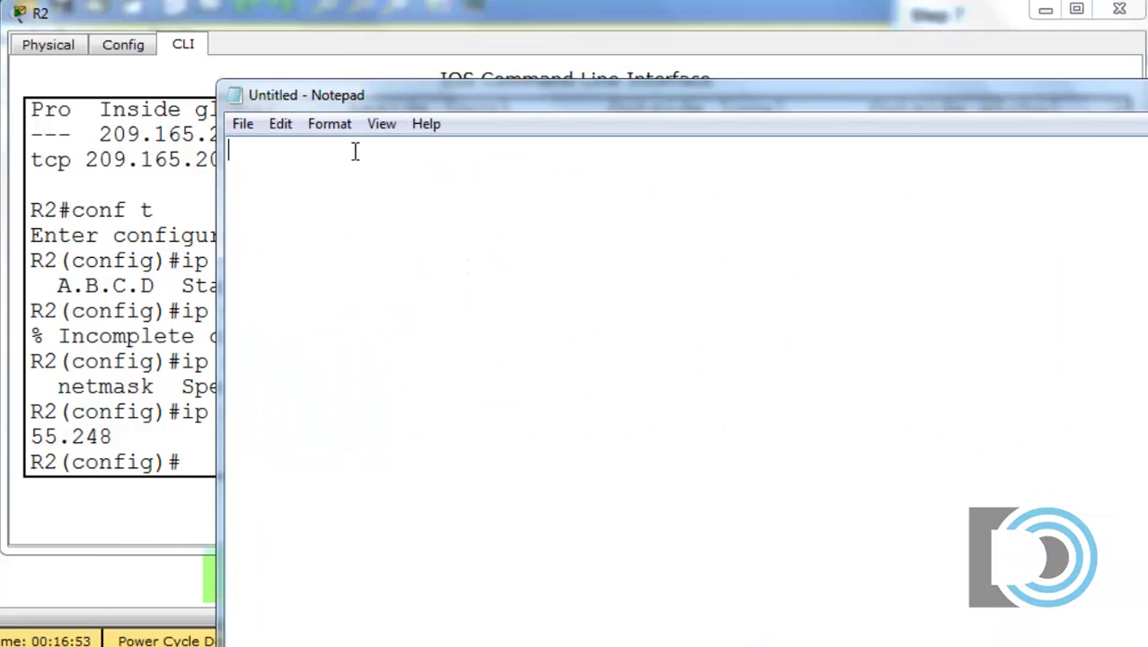
text(1111)
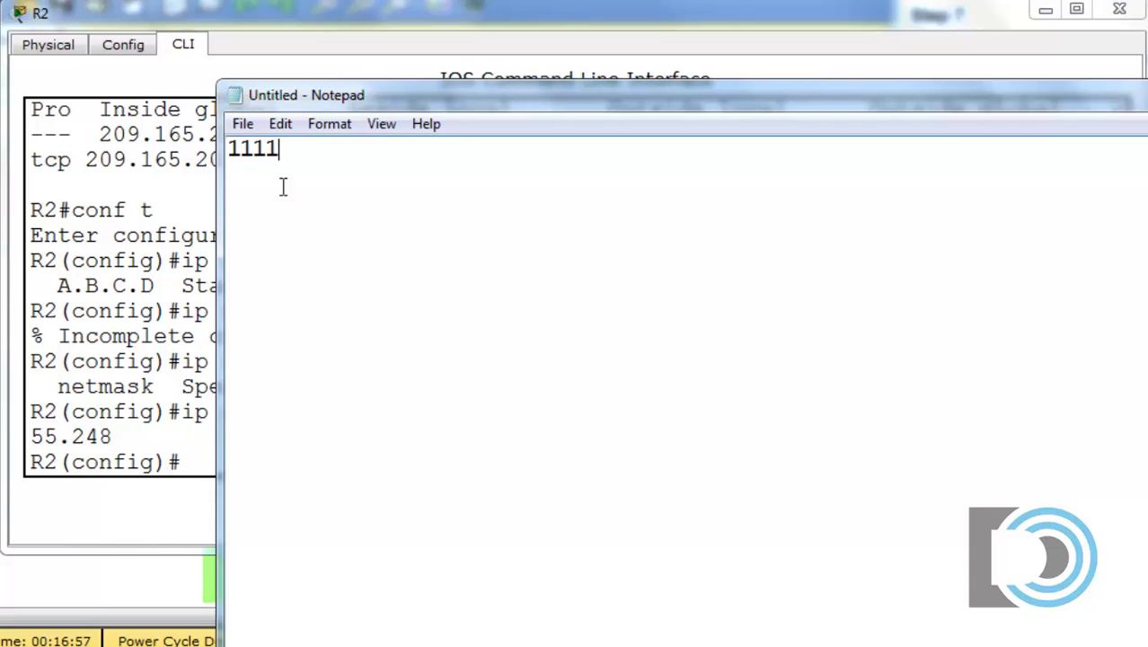
text(1000)
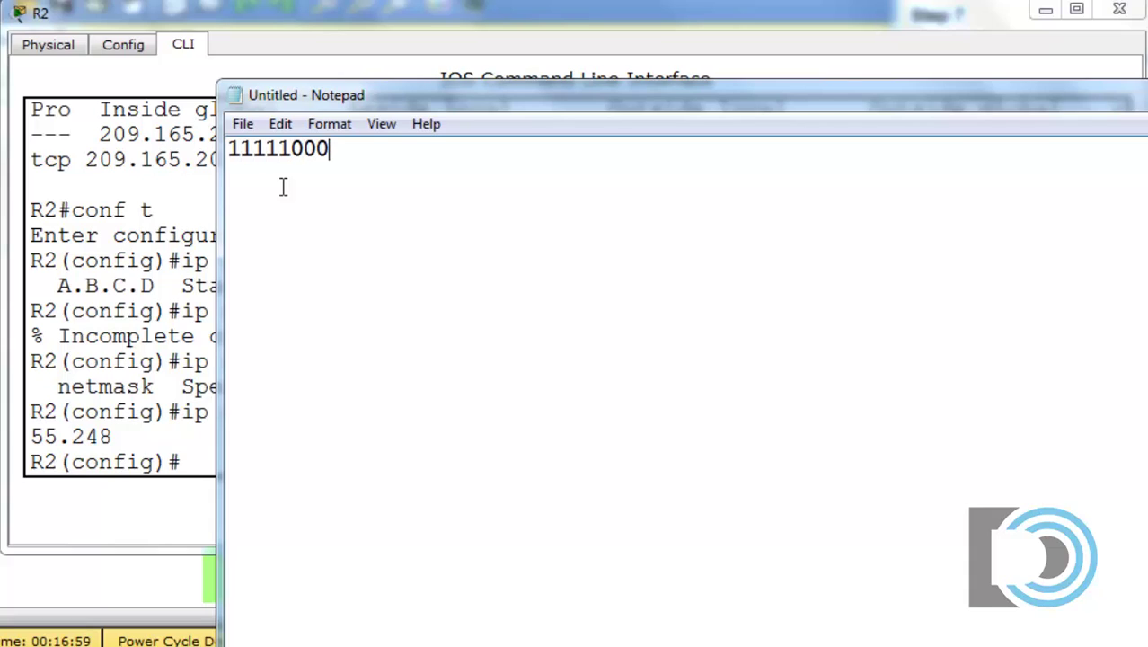
click(228, 149)
key(Return)
key(Return)
click(426, 285)
drag(229, 214, 362, 221)
click(376, 319)
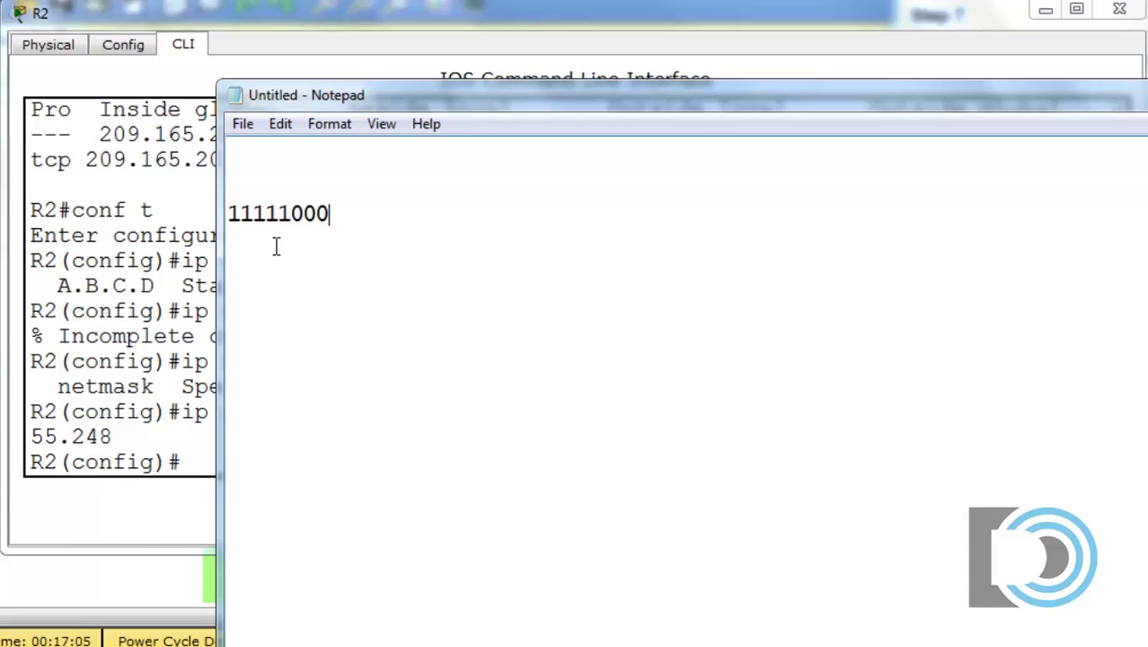
- Examine the fifth bit of the binary octet 11111000 to check the block size, and return to R2's command line
drag(278, 213, 291, 214)
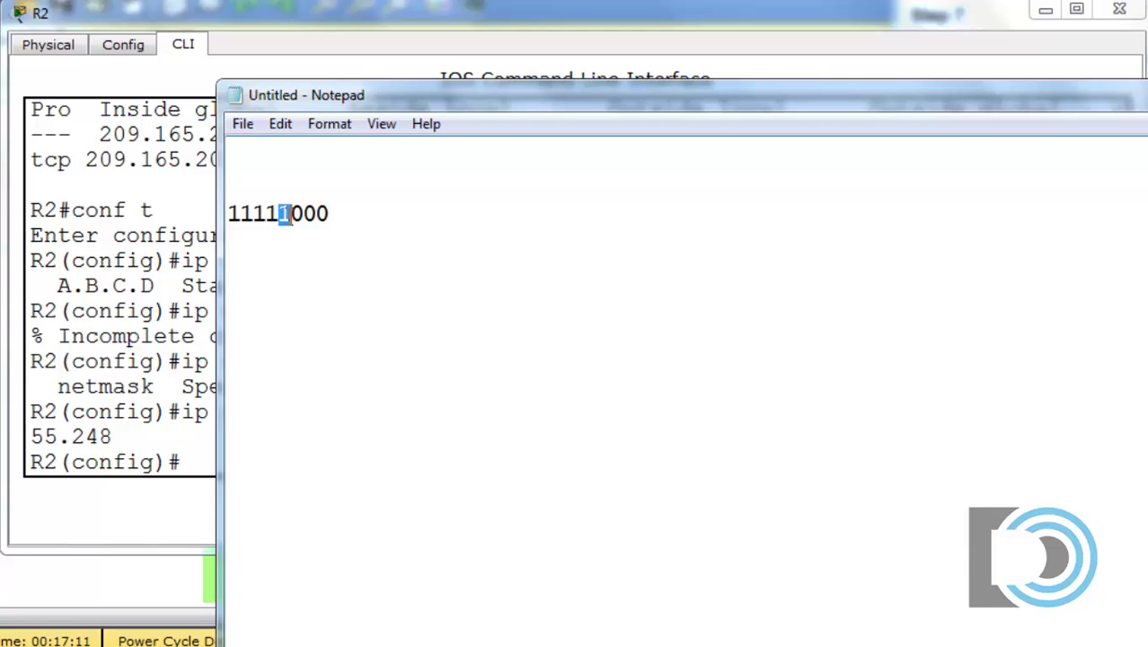
click(332, 213)
drag(280, 213, 289, 223)
click(302, 264)
click(1145, 94)
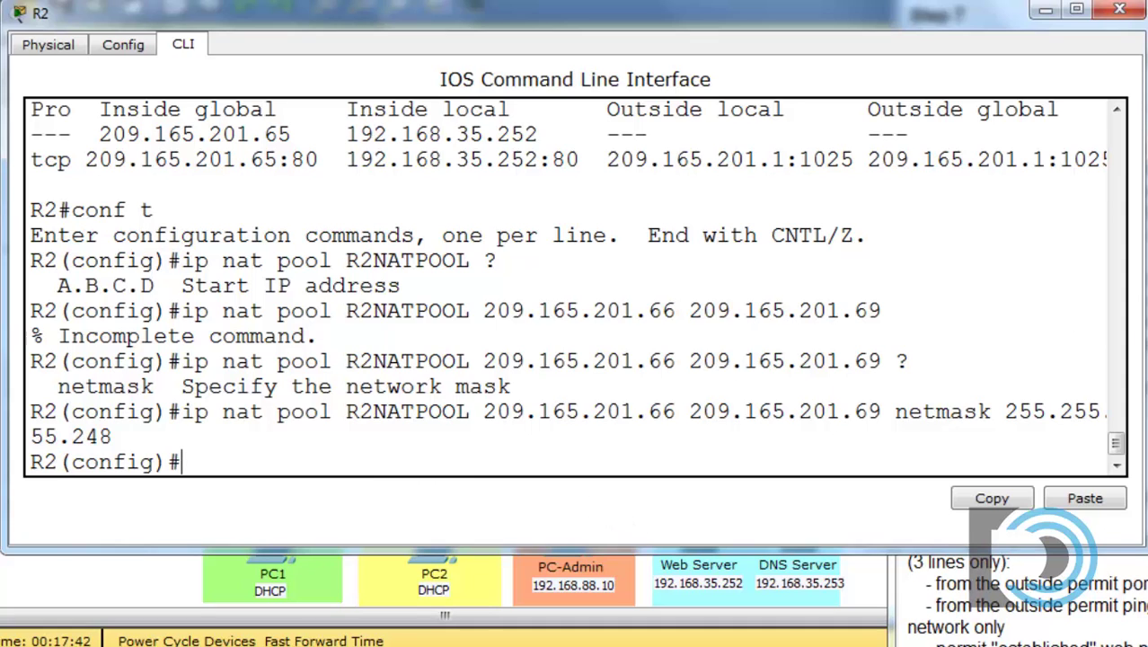
- Review items 5 and 6 of the Step 7 instructions for the access-list numbers and the networks they permit
click(959, 193)
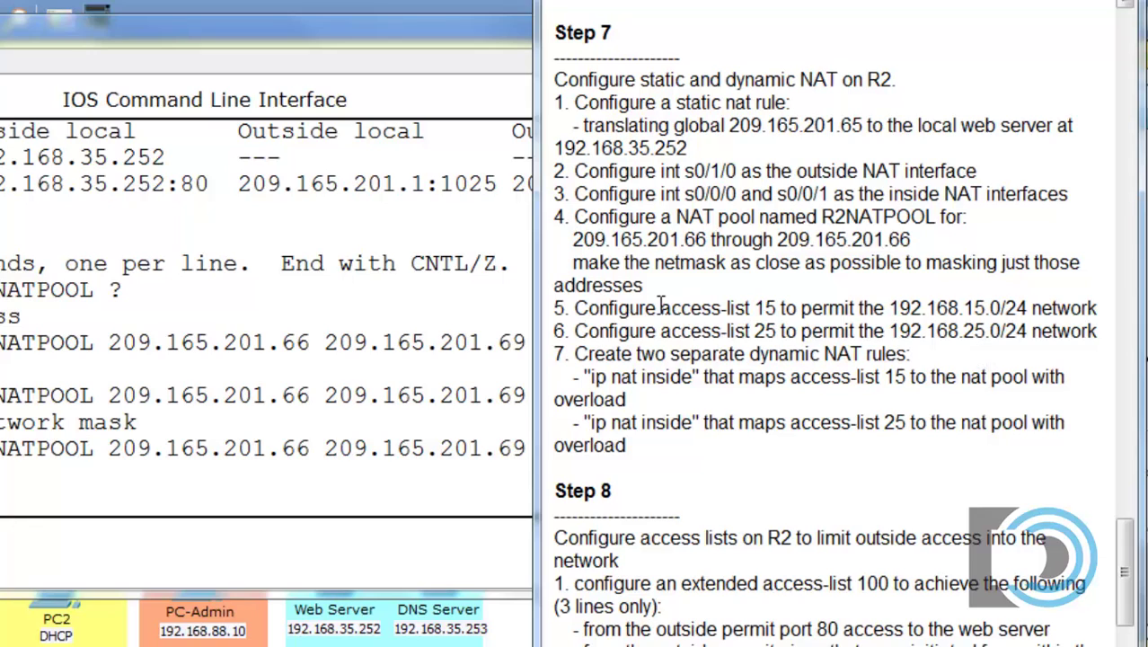
drag(661, 308, 780, 308)
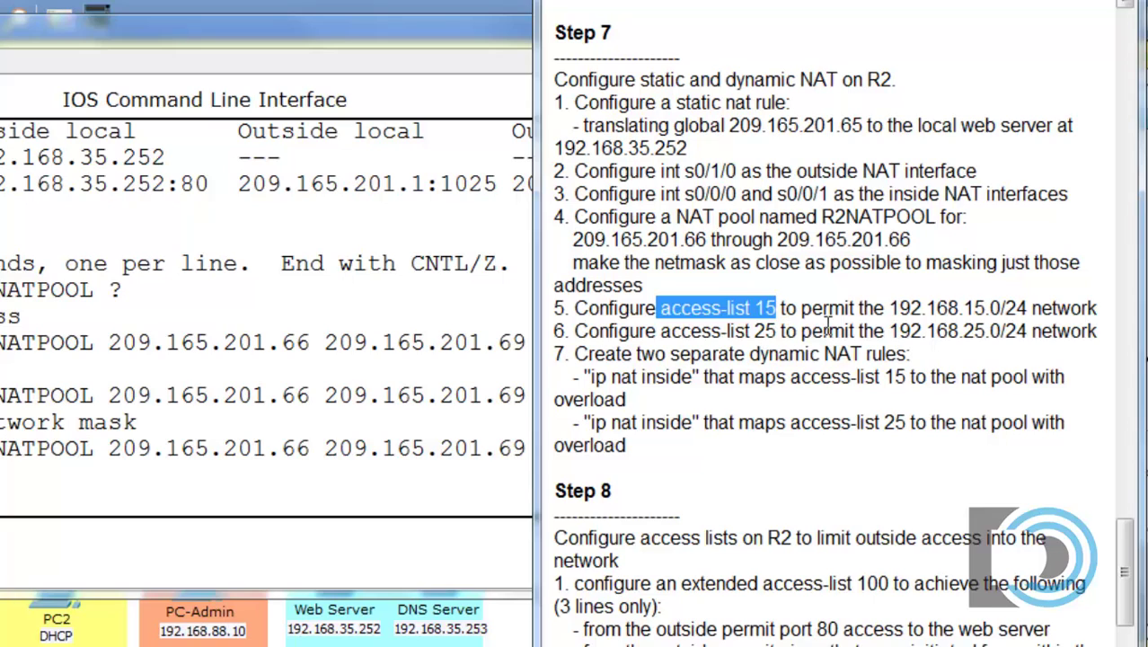
drag(947, 308, 985, 315)
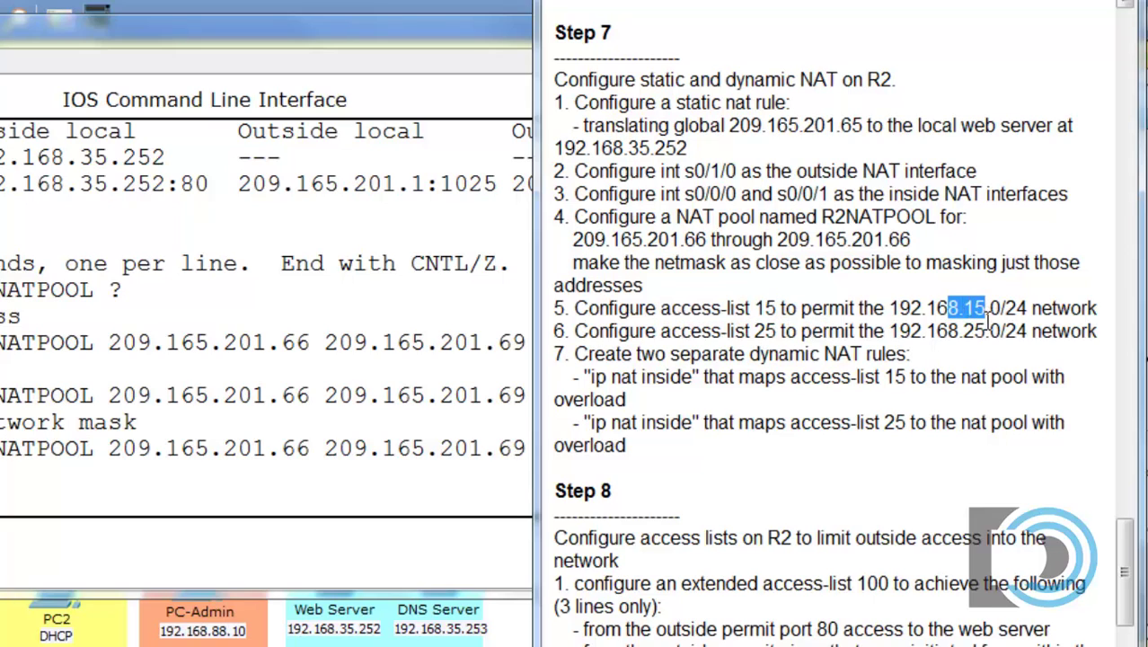
drag(754, 331, 775, 333)
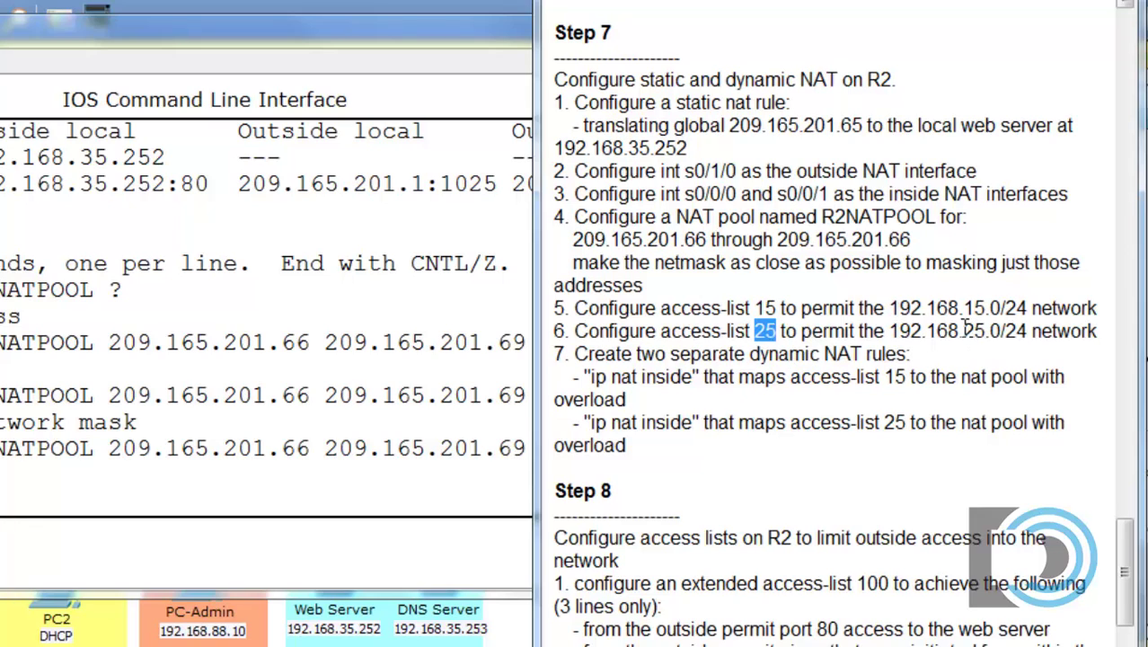
drag(963, 331, 985, 331)
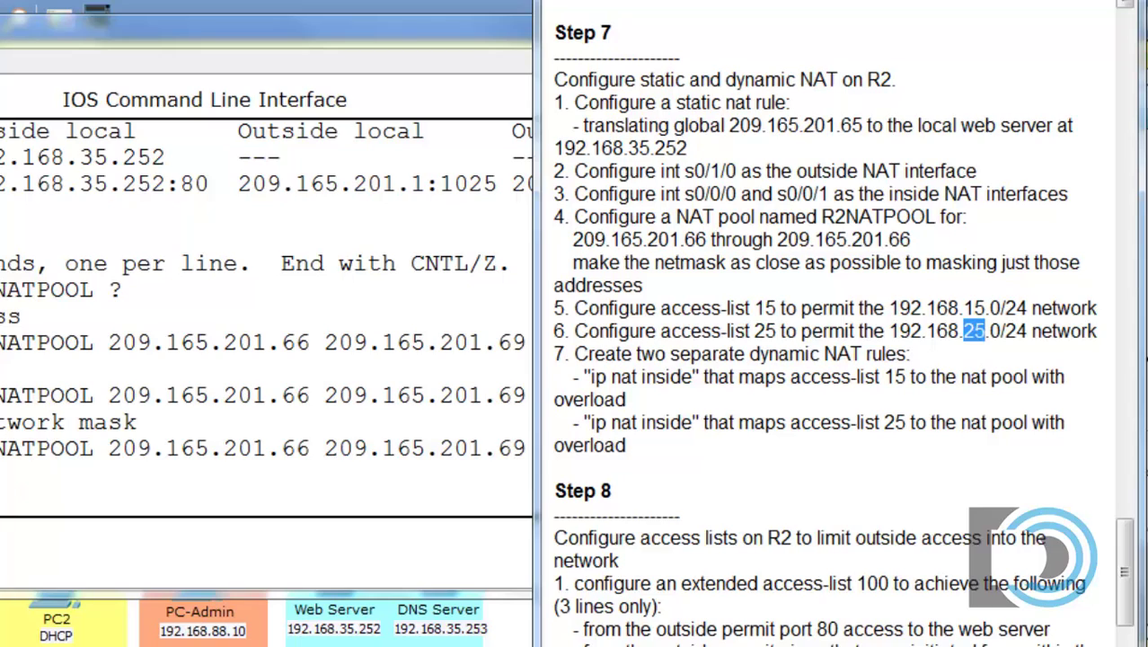
- Create access-list 15 on R2 permitting 192.168.15.0 with wildcard mask 0.0.0.255
click(2, 504)
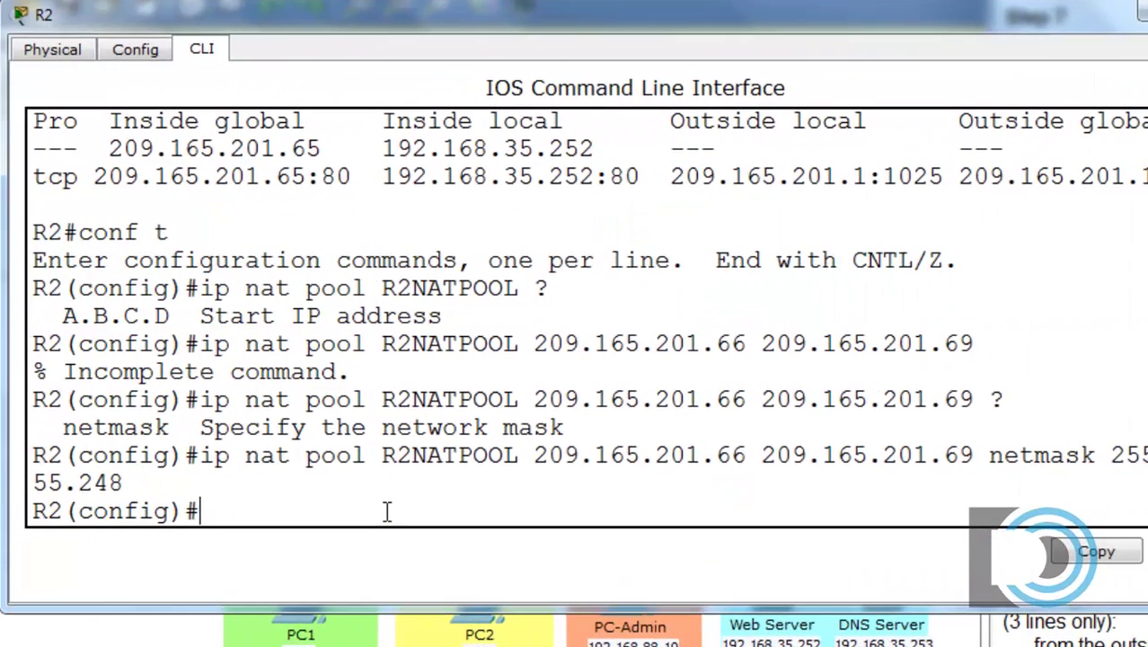
text(acc)
key(Tab)
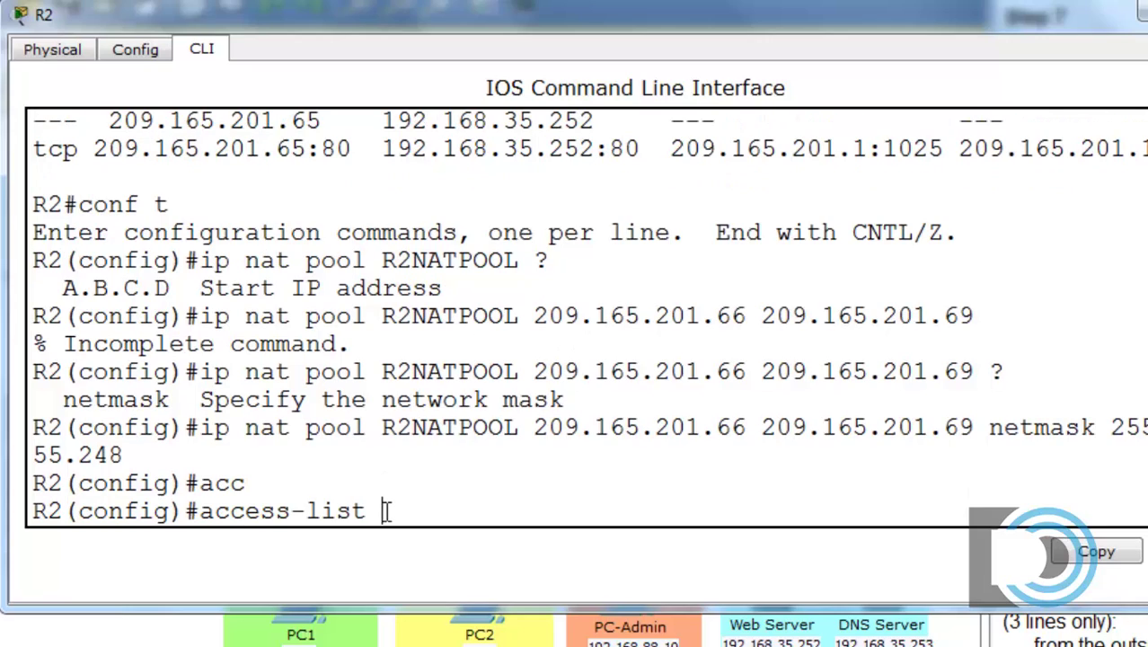
text(15)
text(per)
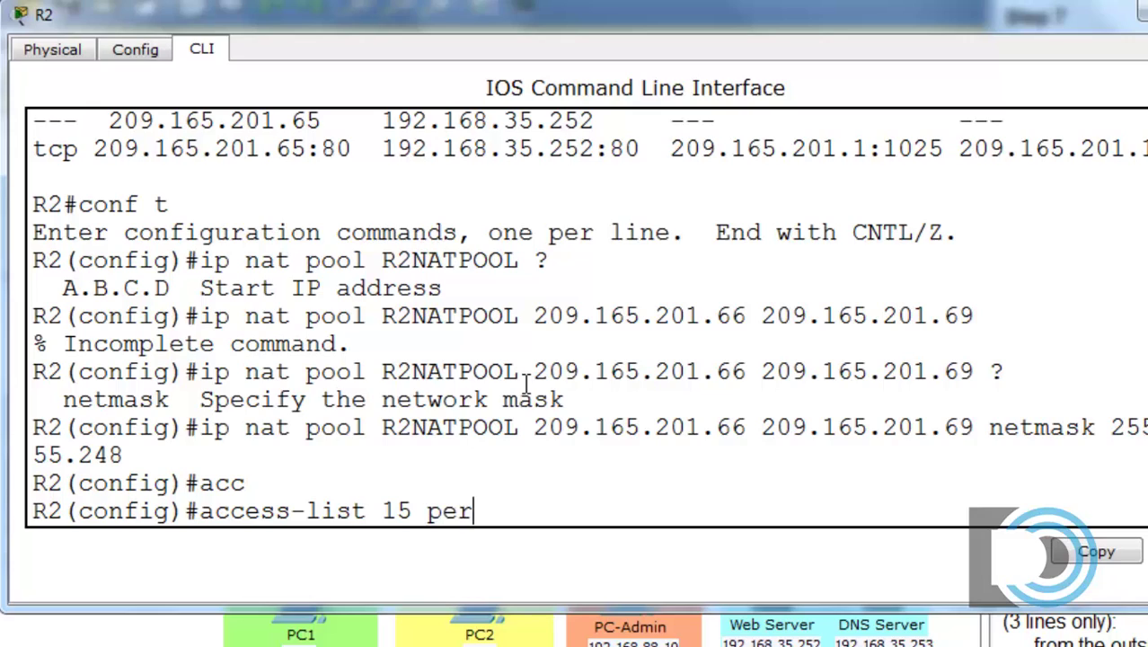
text(mit 19)
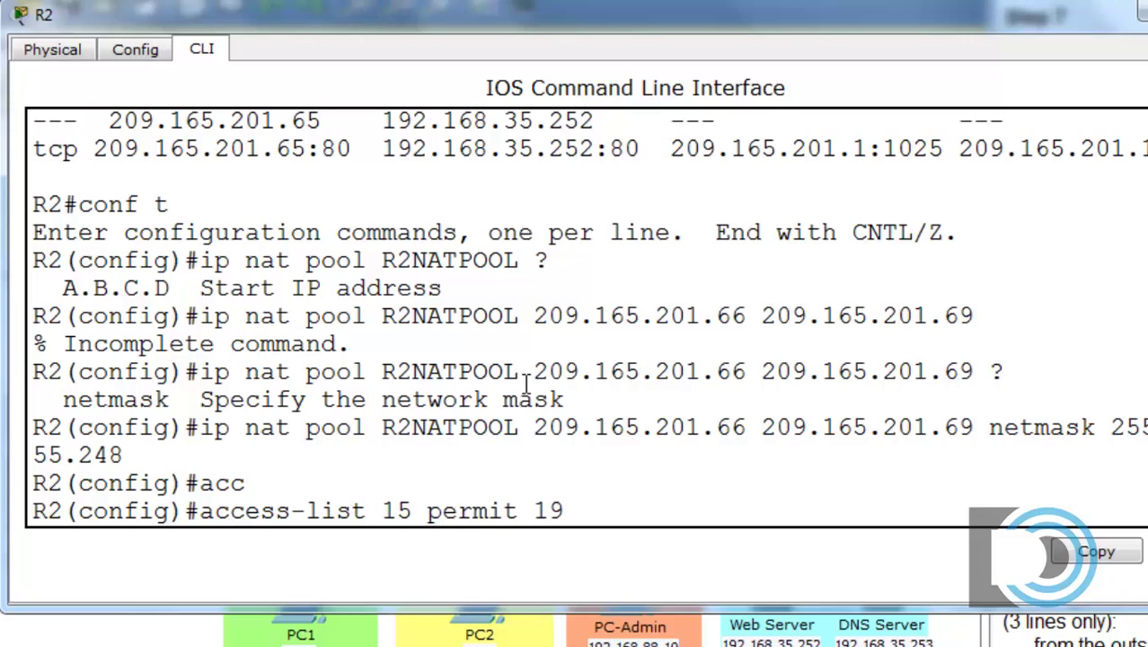
text(2.168.)
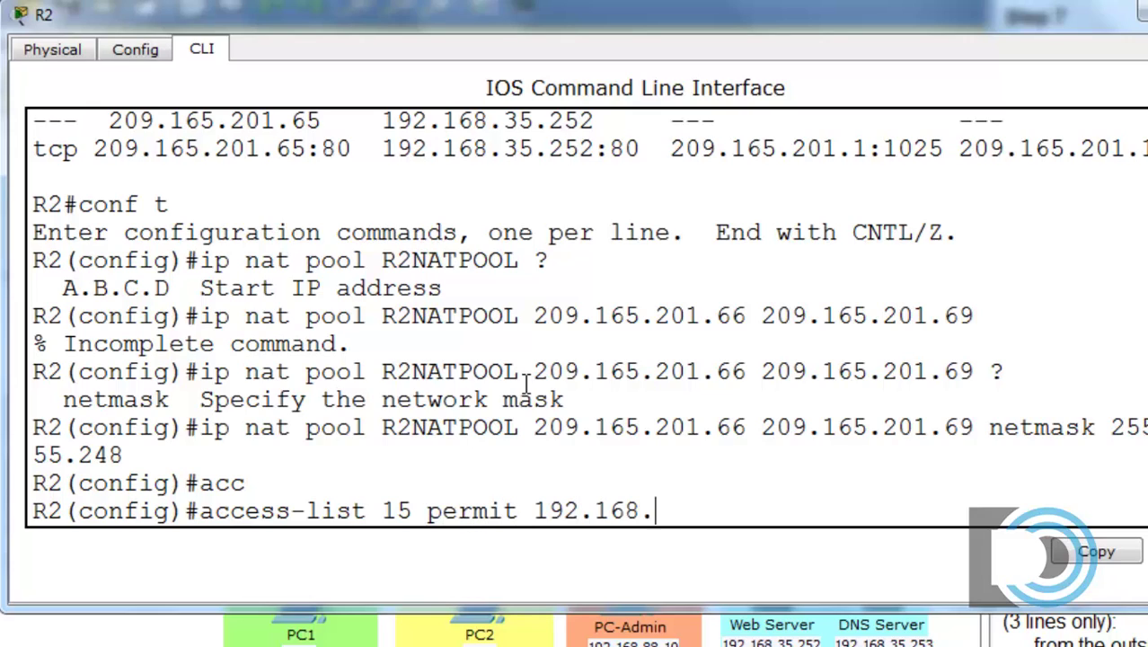
text(15.0 0.0.0)
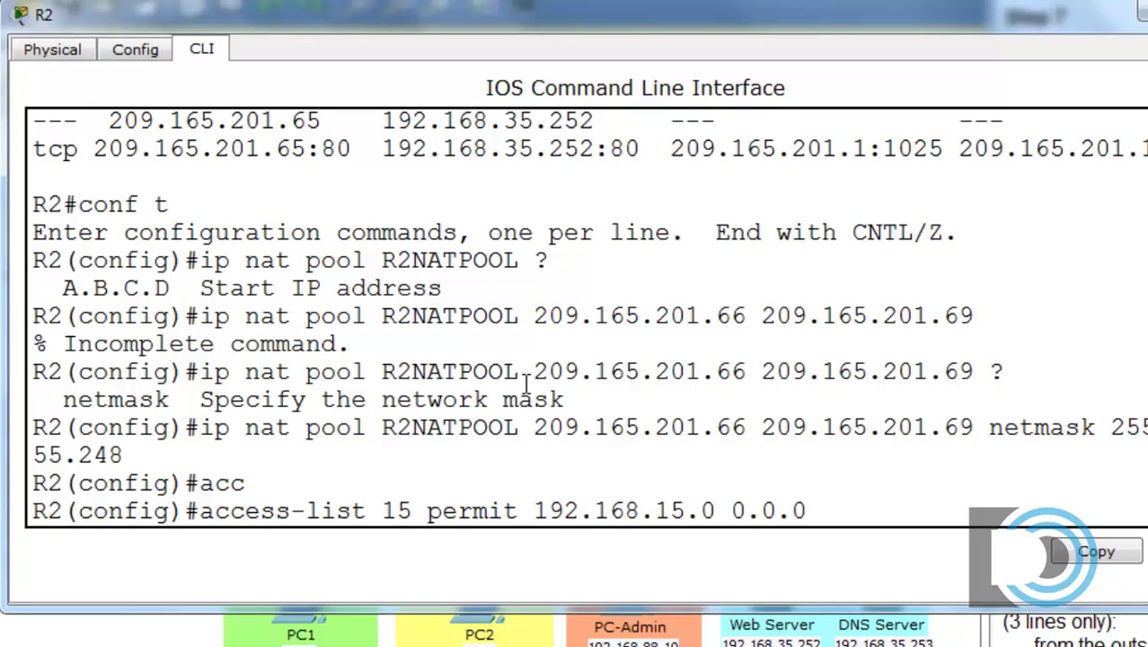
text(.255)
key(Return)
- Reuse the previous command to create access-list 25 on R2 permitting 192.168.25.0 with wildcard mask 0.0.0.255
key(Up)
key(Left)
key(Left)
key(Left)
key(Left)
key(Left)
key(Left)
key(Left)
key(Left)
key(Left)
key(Left)
key(Left)
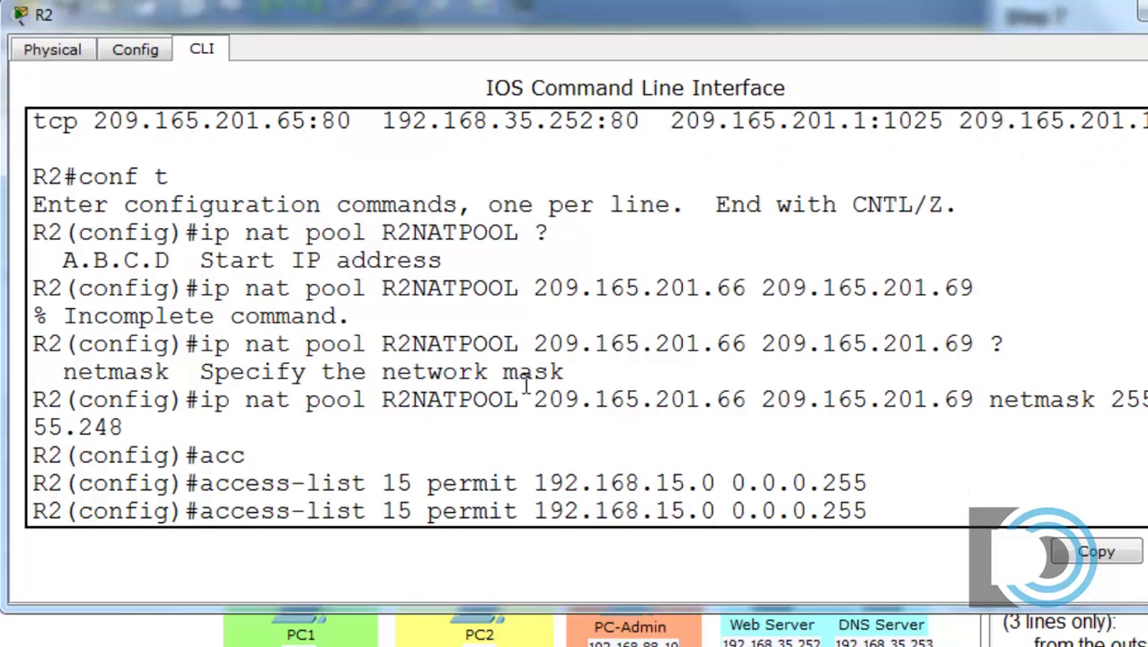
key(Left)
key(Left)
key(BackSpace)
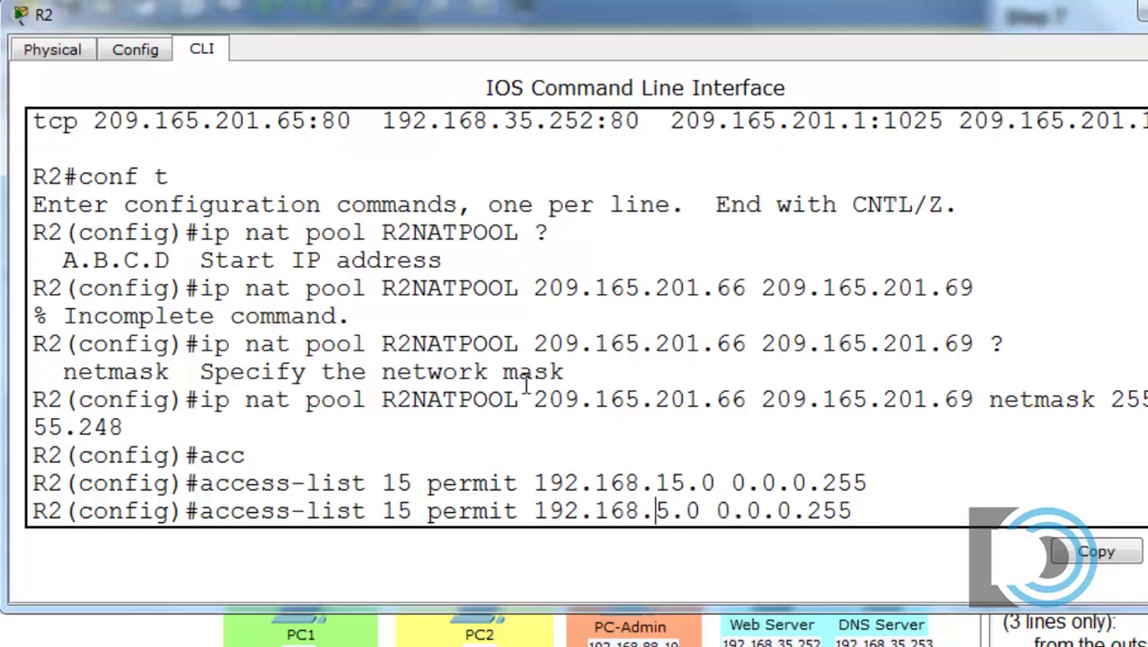
text(2)
key(Left)
key(Left)
key(Left)
key(Left)
key(Left)
key(Left)
key(Left)
key(Left)
key(Left)
key(Left)
key(Left)
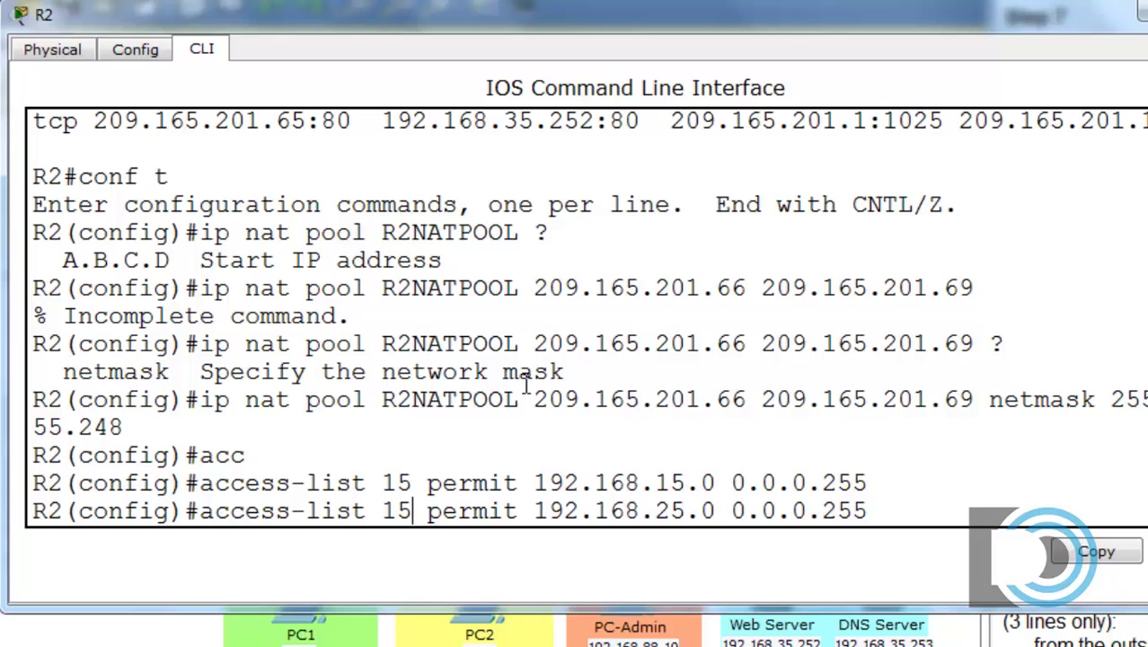
key(BackSpace)
text(2)
key(Return)
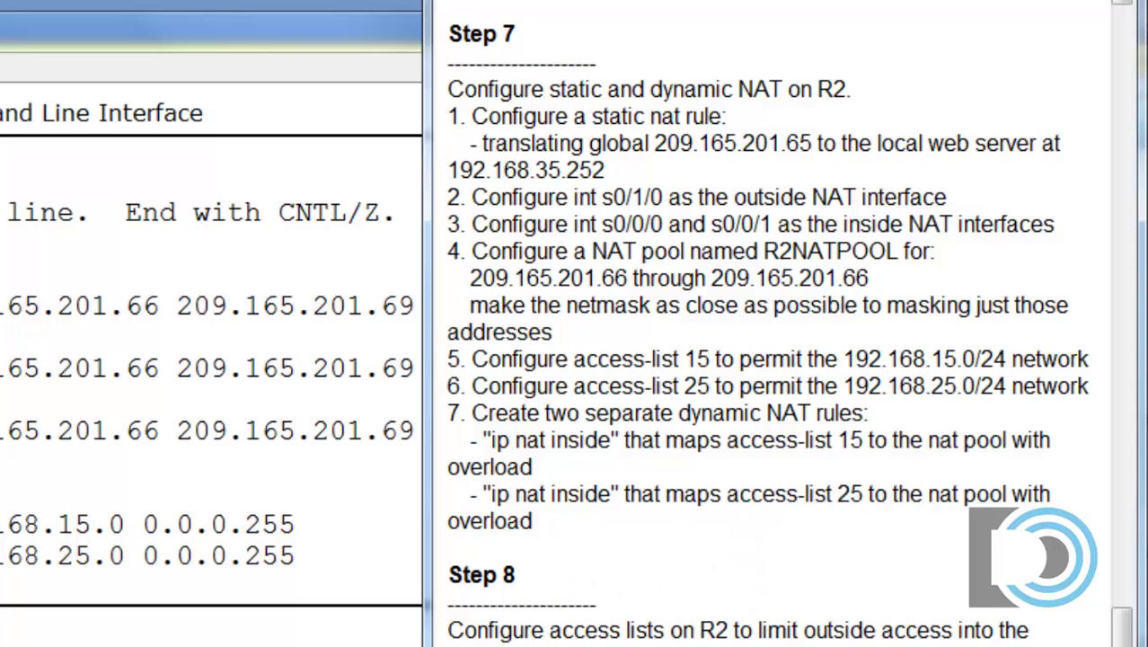
- Create R2's dynamic NAT rule mapping inside source list 15 to pool R2NATPOOL with overload, checking the command help along the way
key(alt+Tab)
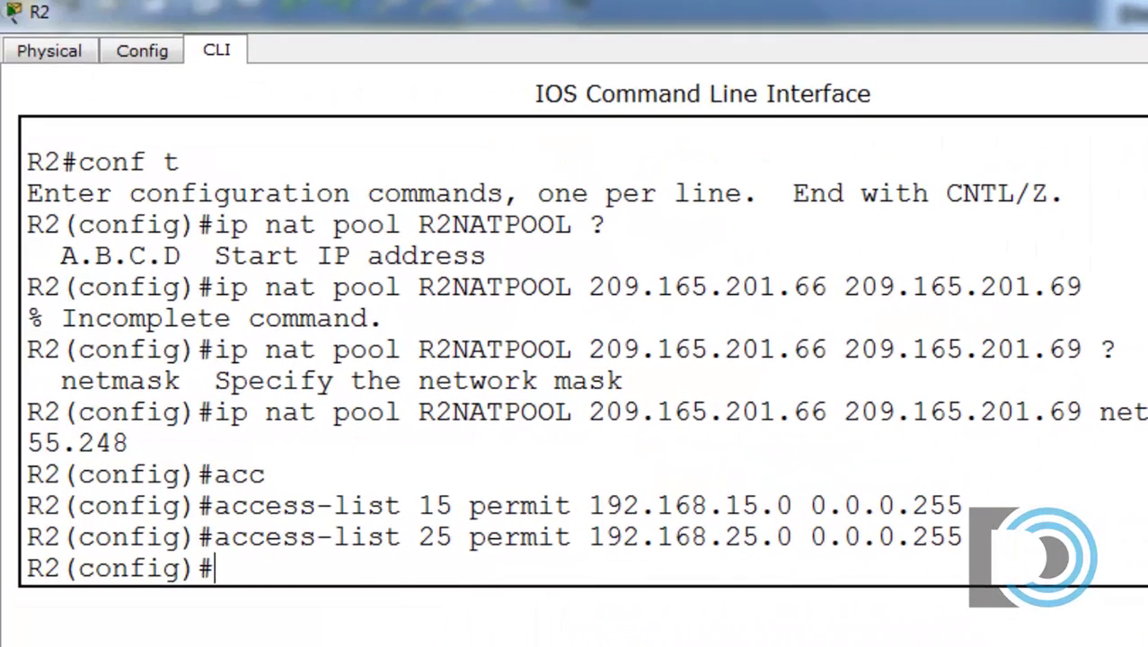
text(ip)
text( nat in)
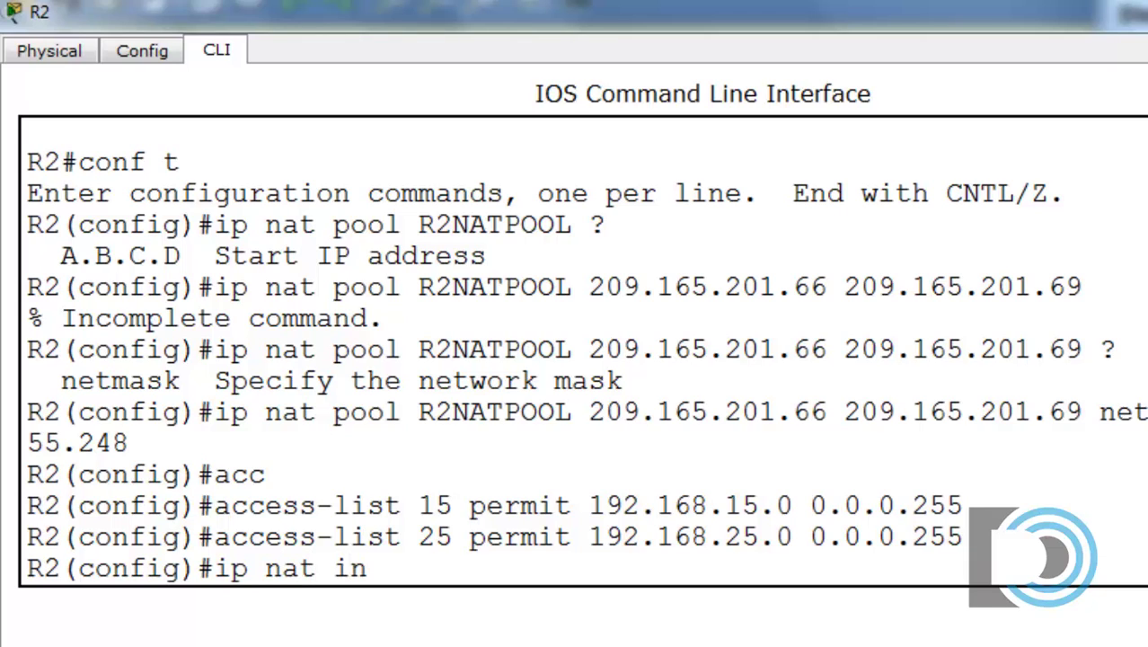
text(side )
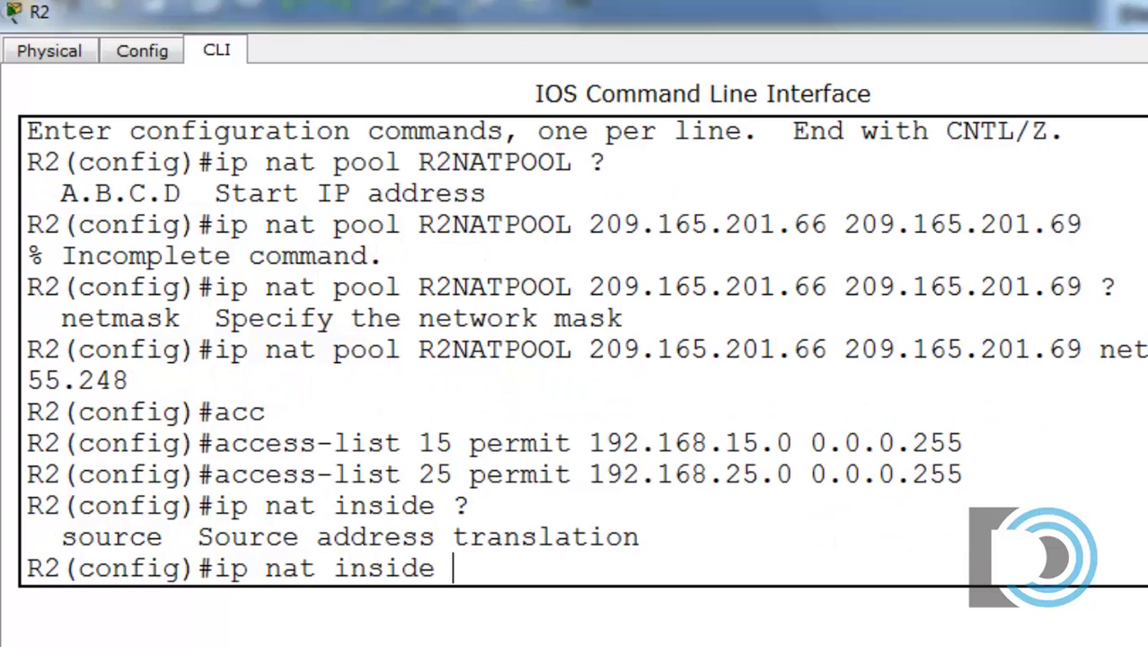
text(?source )
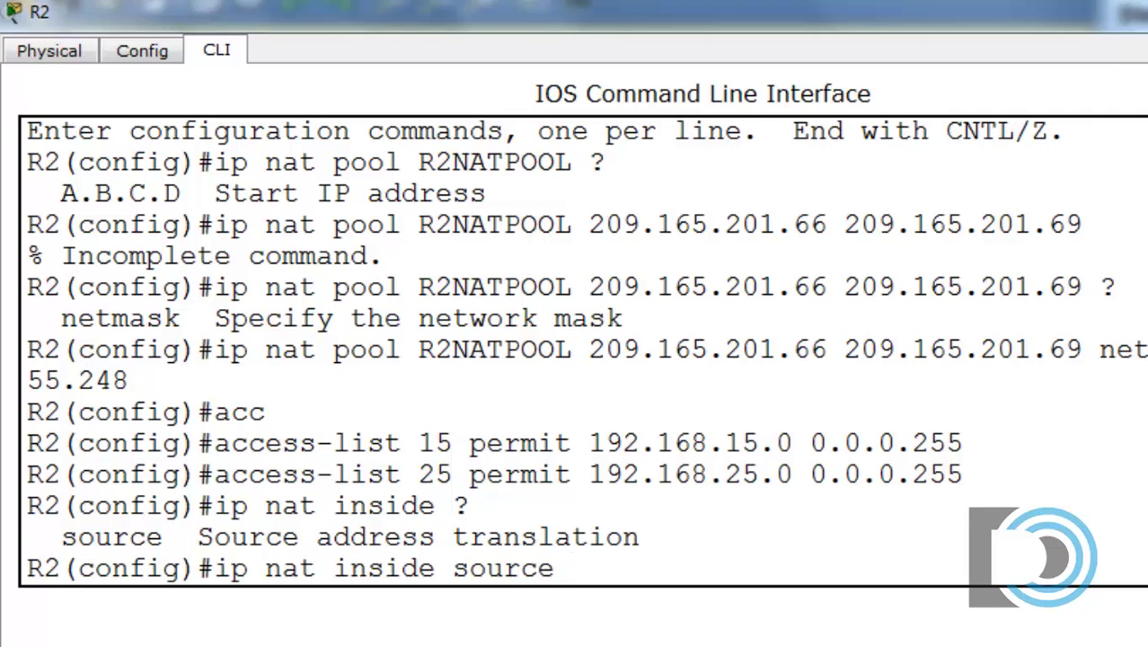
text(?)
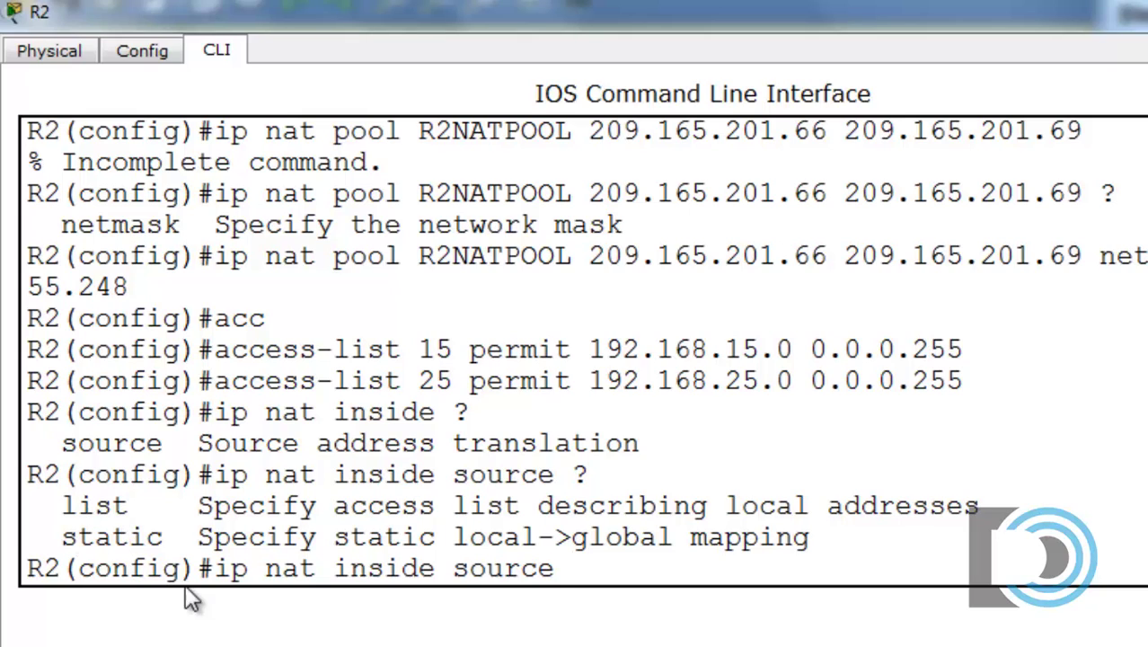
text(list 15)
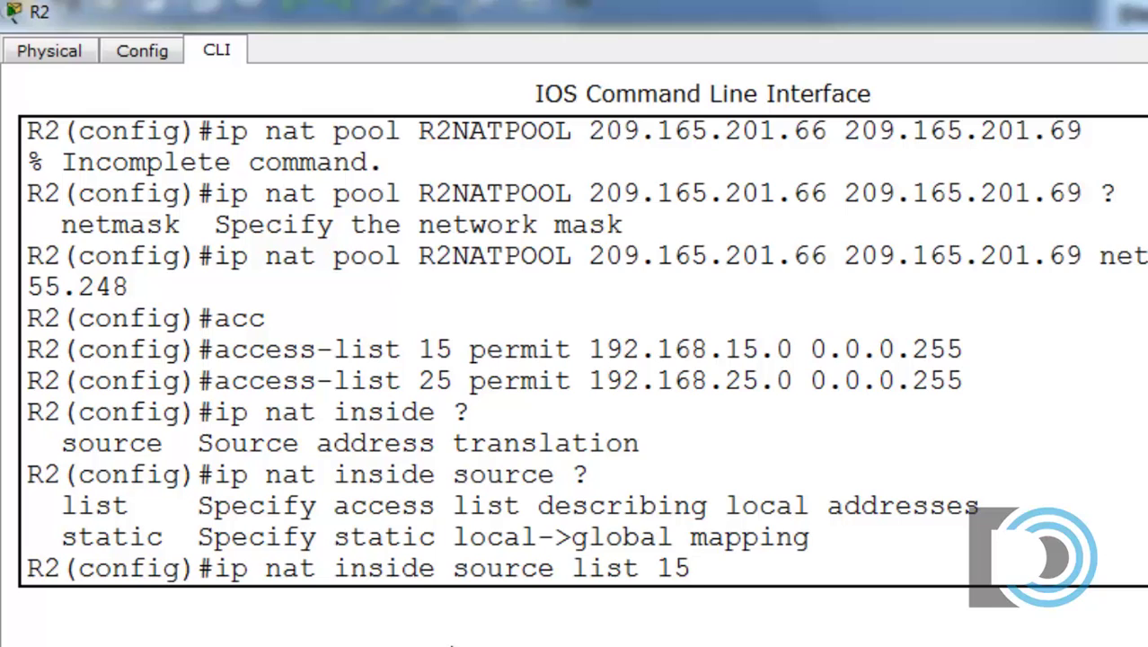
text( ?)
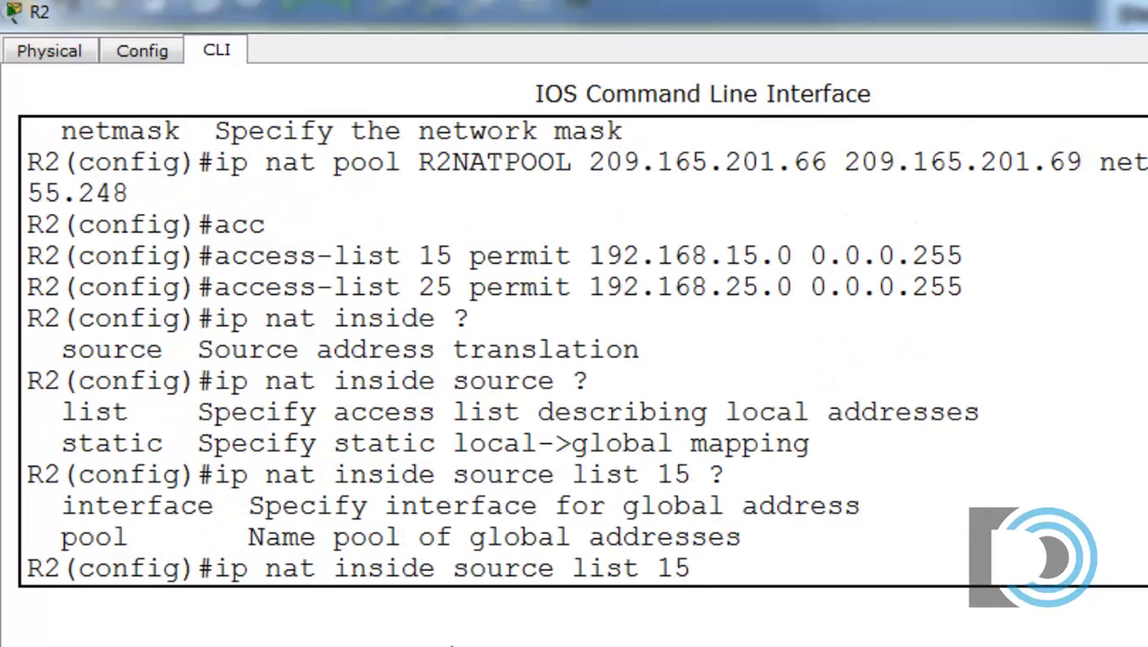
text(poo)
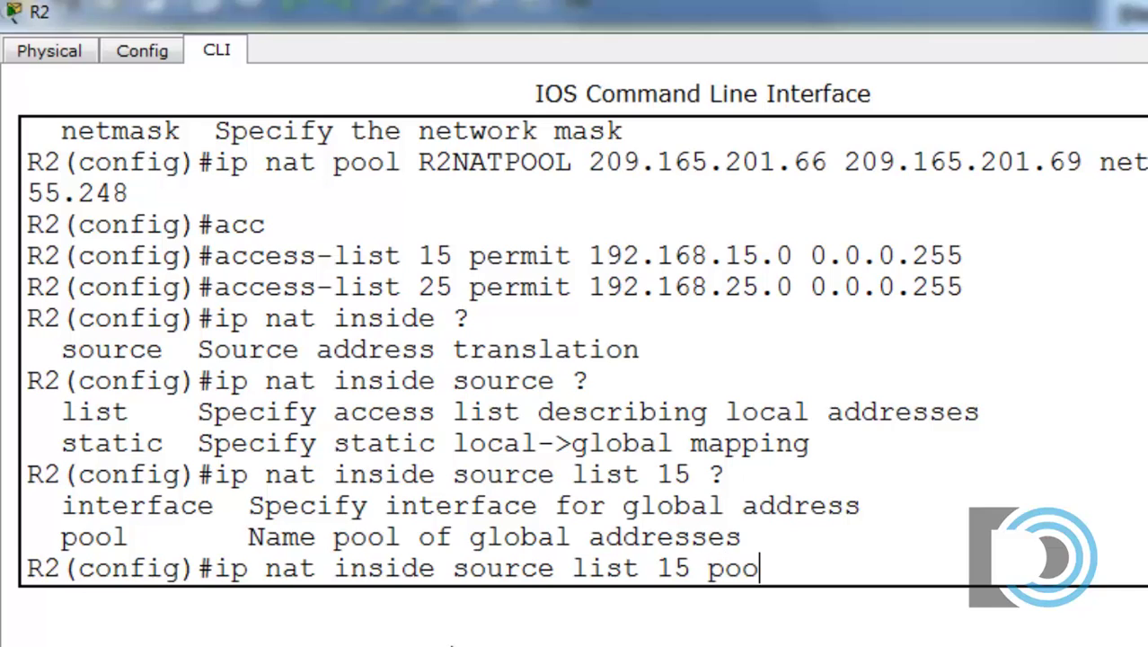
text(l R2NAT)
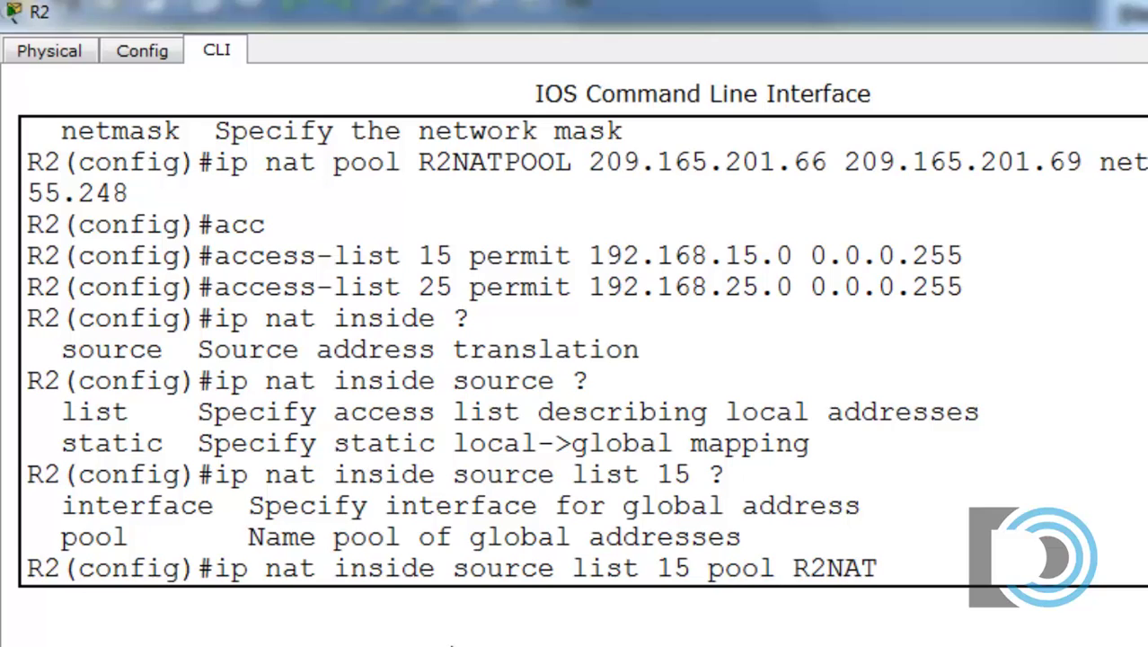
text(POOL ?)
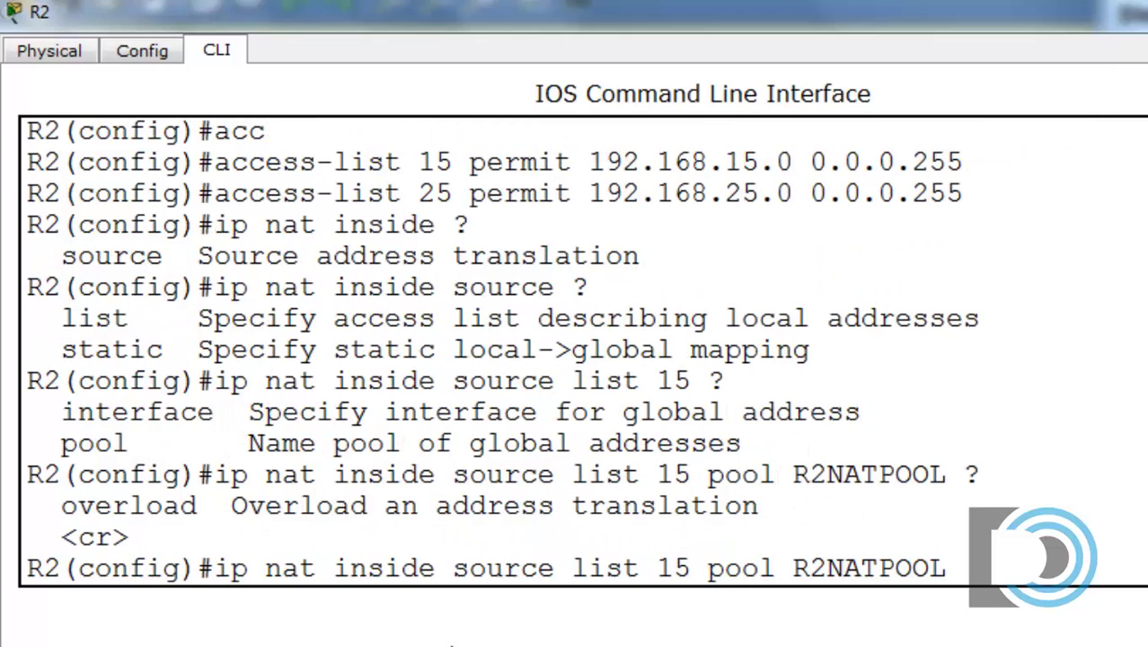
text(overload)
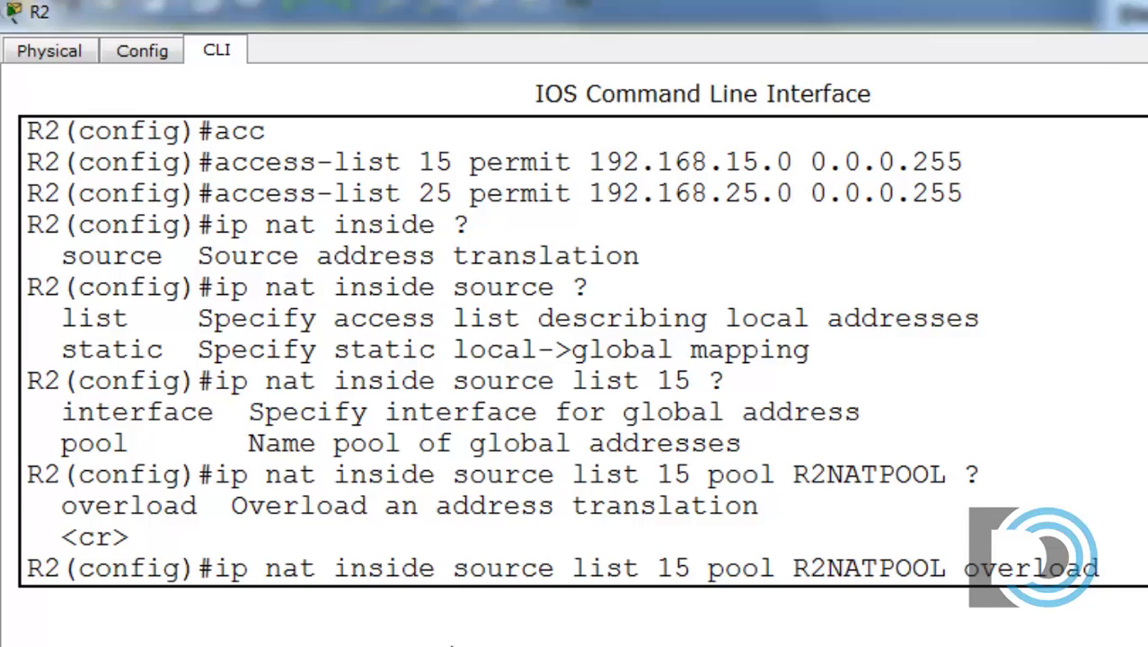
key(Return)
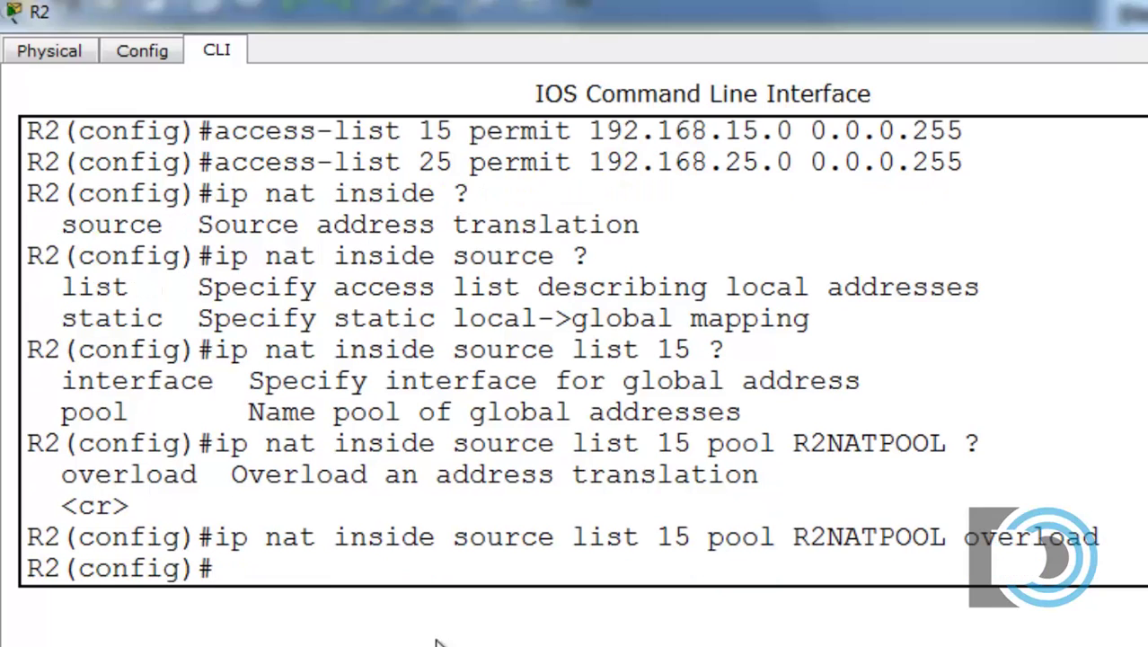
- Review the source list, pool and overload parts of the entered NAT rule, and consult the Step 7 instructions
drag(453, 537, 697, 547)
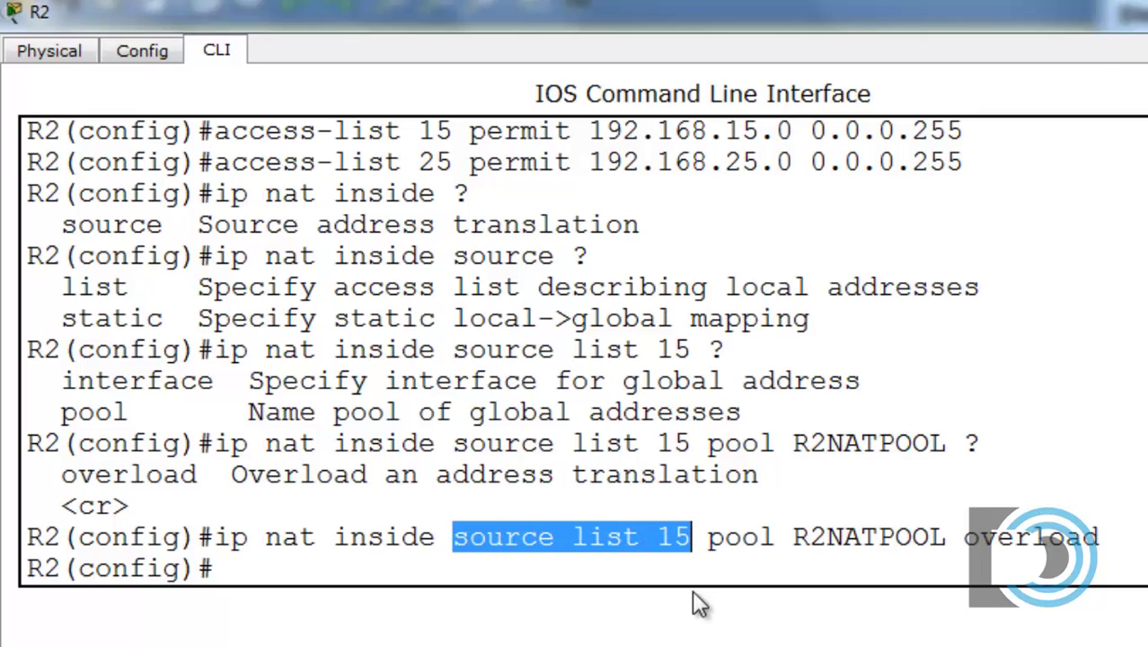
drag(710, 537, 948, 537)
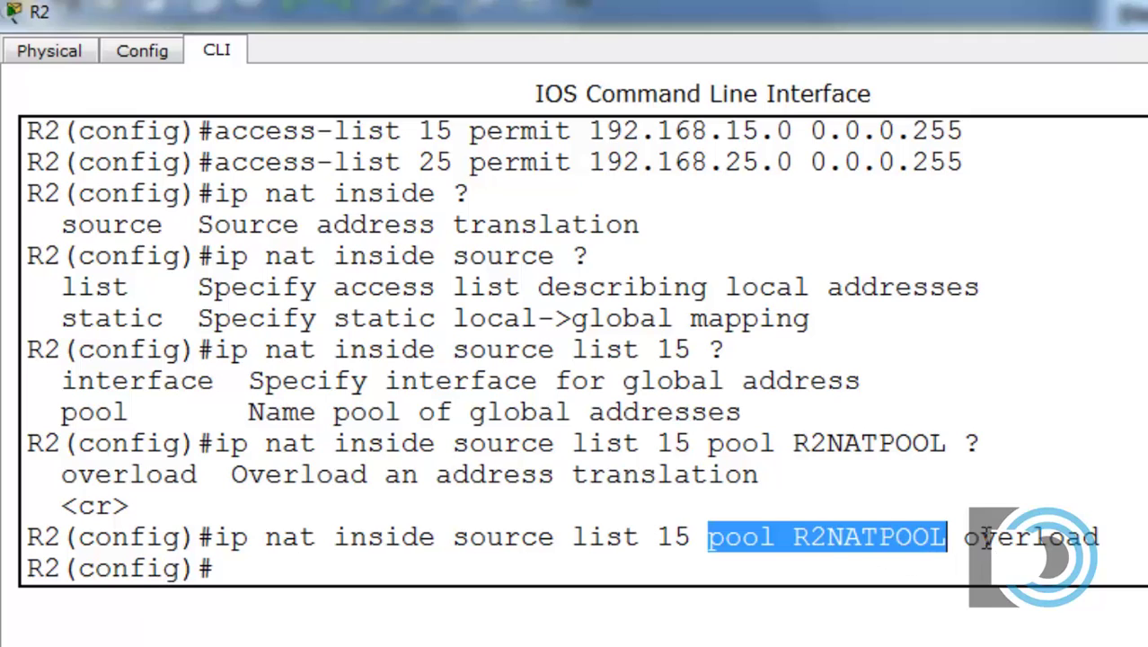
click(962, 538)
drag(962, 537, 1116, 537)
click(1121, 537)
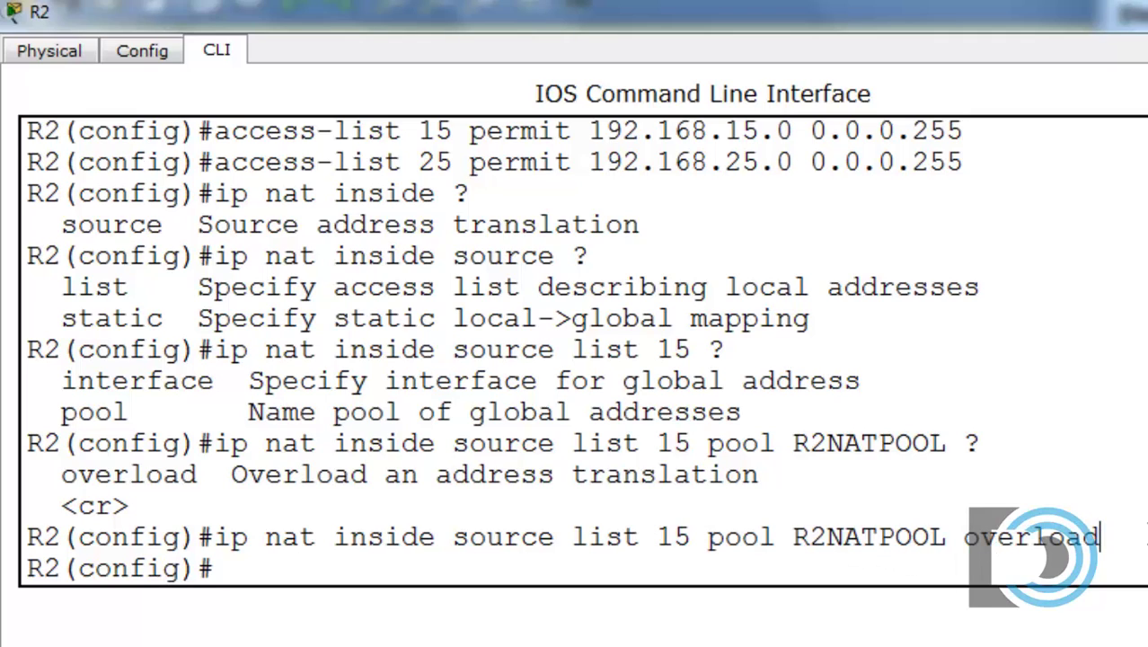
key(alt+Tab)
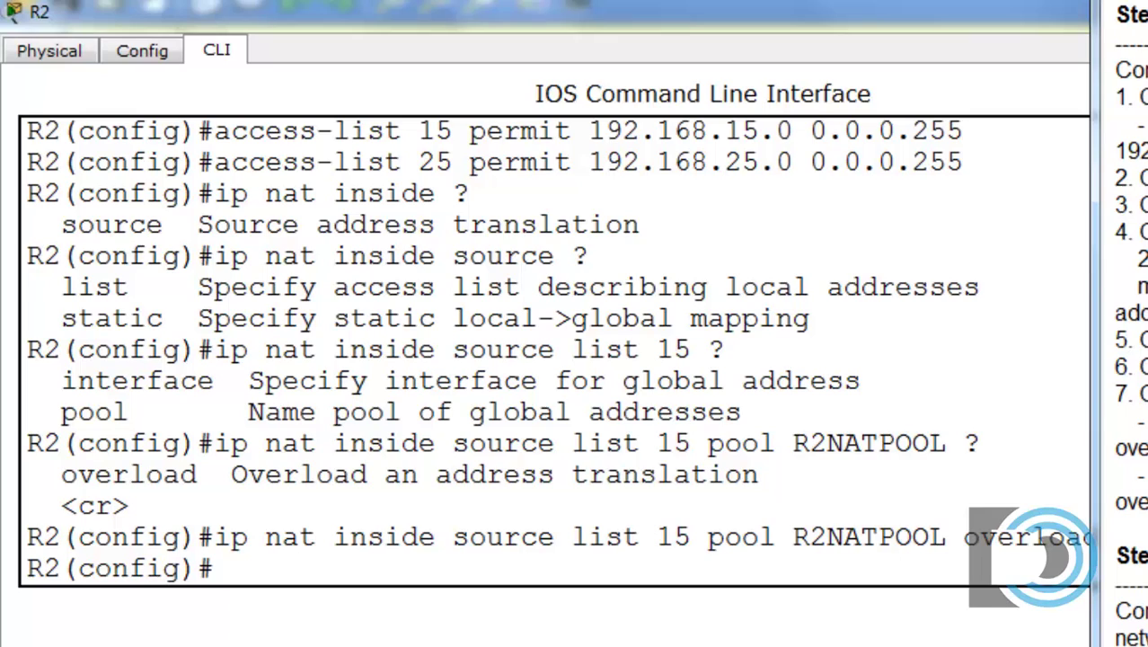
key(alt+Tab)
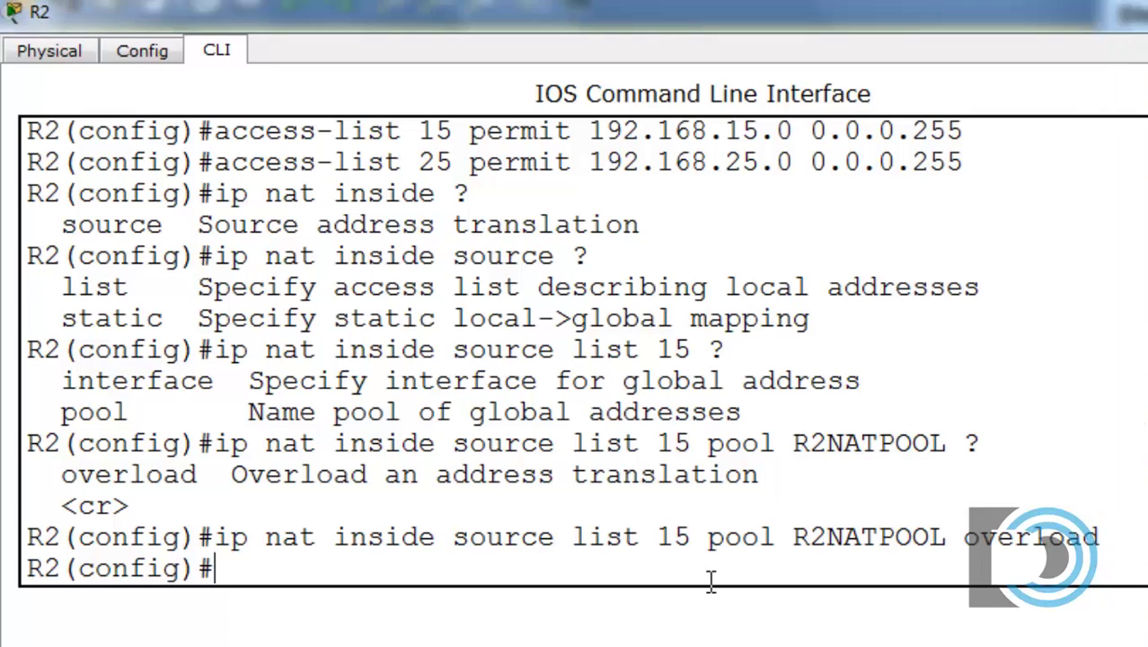
- Reuse the previous command to create the NAT rule mapping inside source list 25 to pool R2NATPOOL with overload
key(Up)
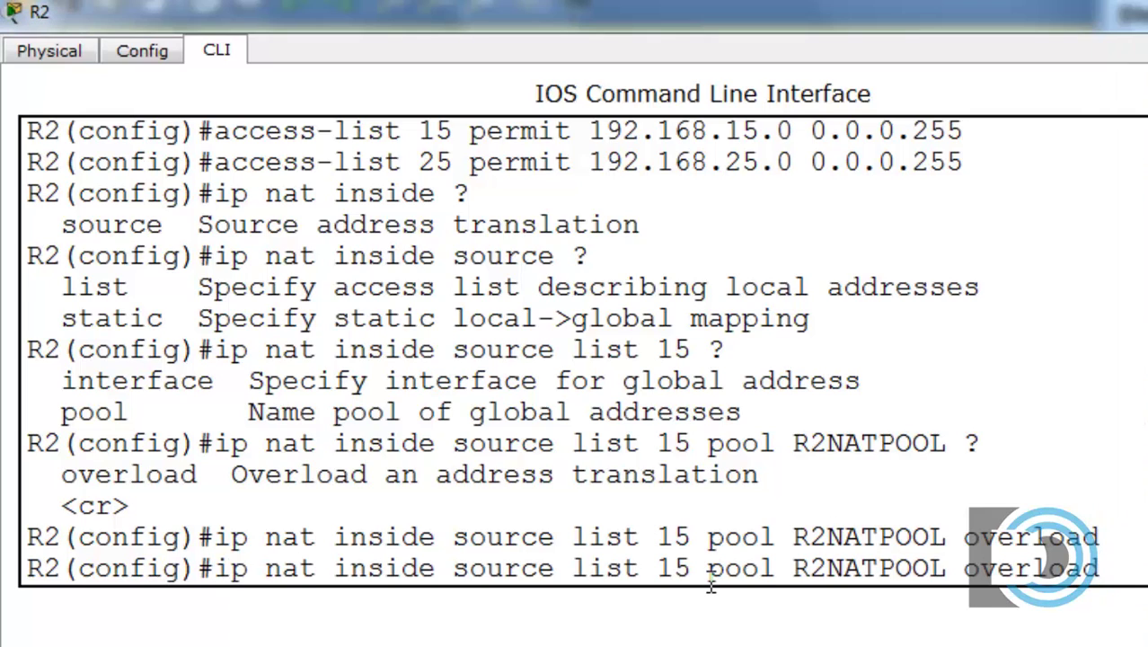
key(Left)
key(Left)
key(Left)
key(Left)
key(Left)
key(Left)
key(Left)
key(Left)
key(Left)
key(Left)
key(Left)
key(Left)
key(Left)
key(Left)
key(Left)
key(Left)
key(Left)
key(Left)
key(Left)
key(Left)
key(BackSpace)
text(2)
click(1102, 539)
key(Return)
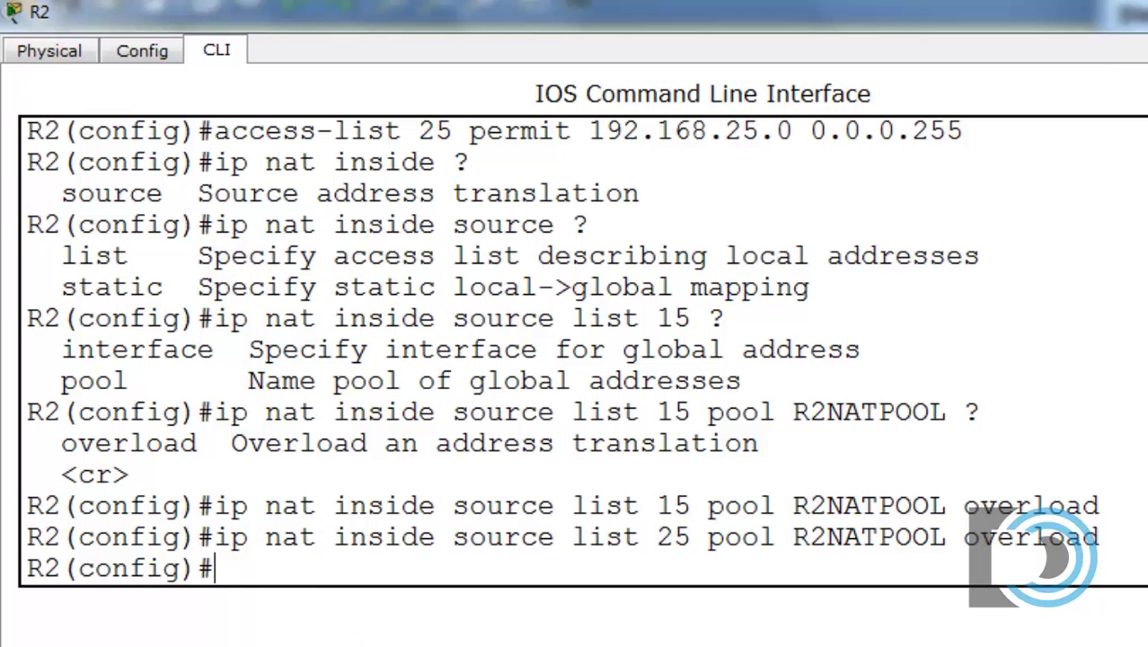
scroll(575, 350, up, 4)
scroll(575, 350, down, 4)
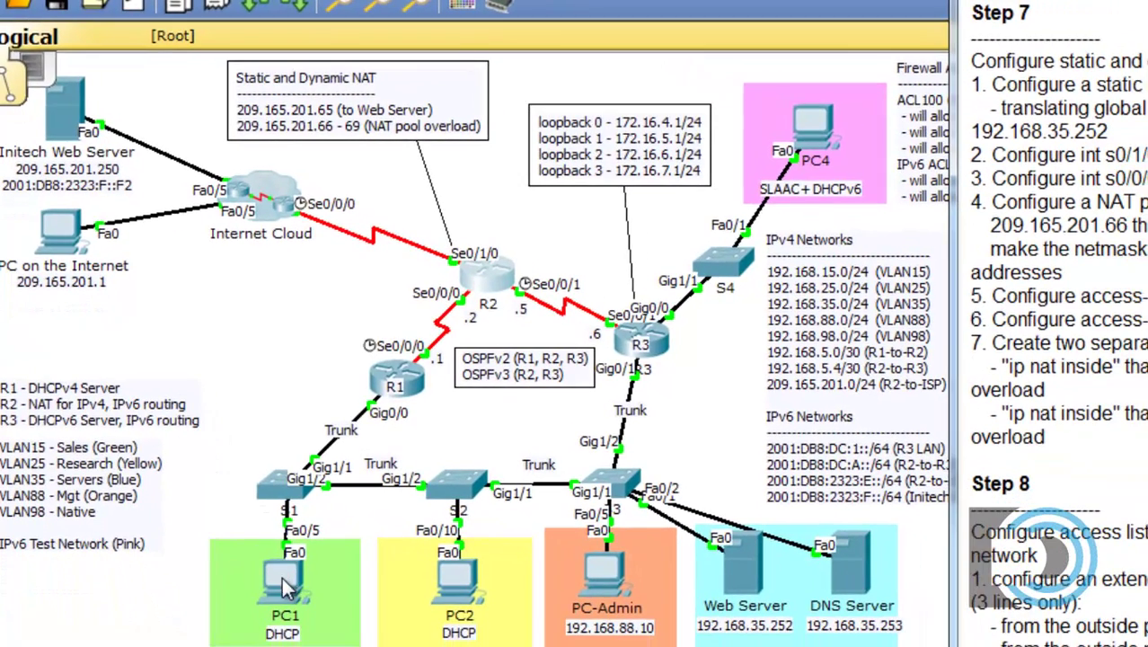
- Ping the Initech Web Server at 209.165.201.250 from PC1's command prompt, and put PC1's window away
click(283, 584)
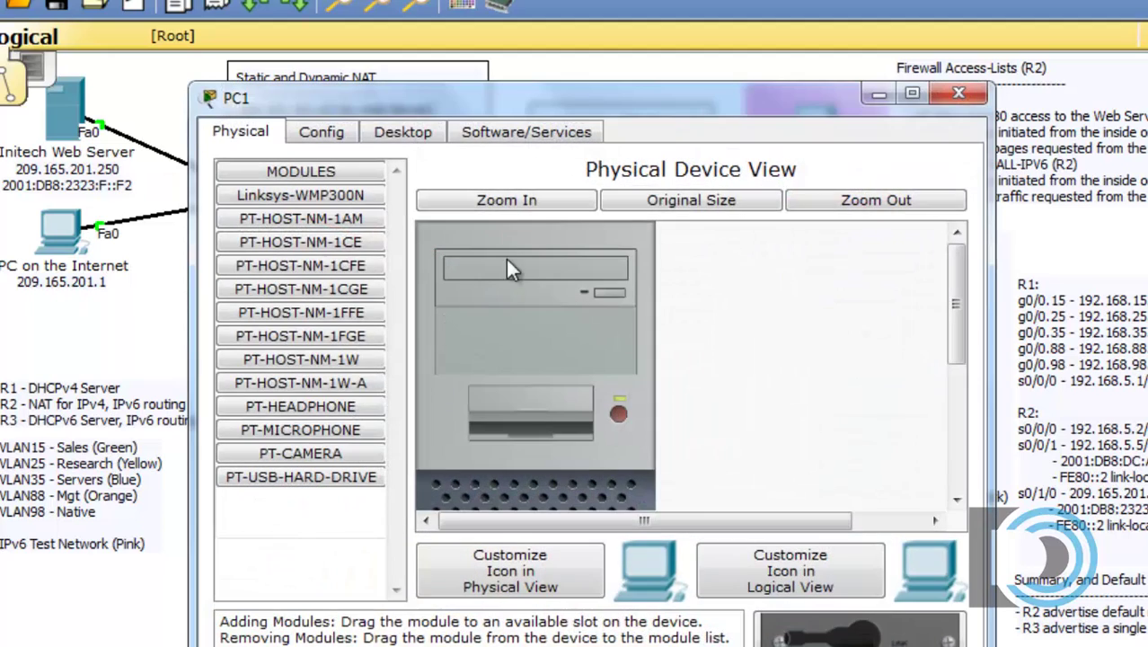
click(402, 134)
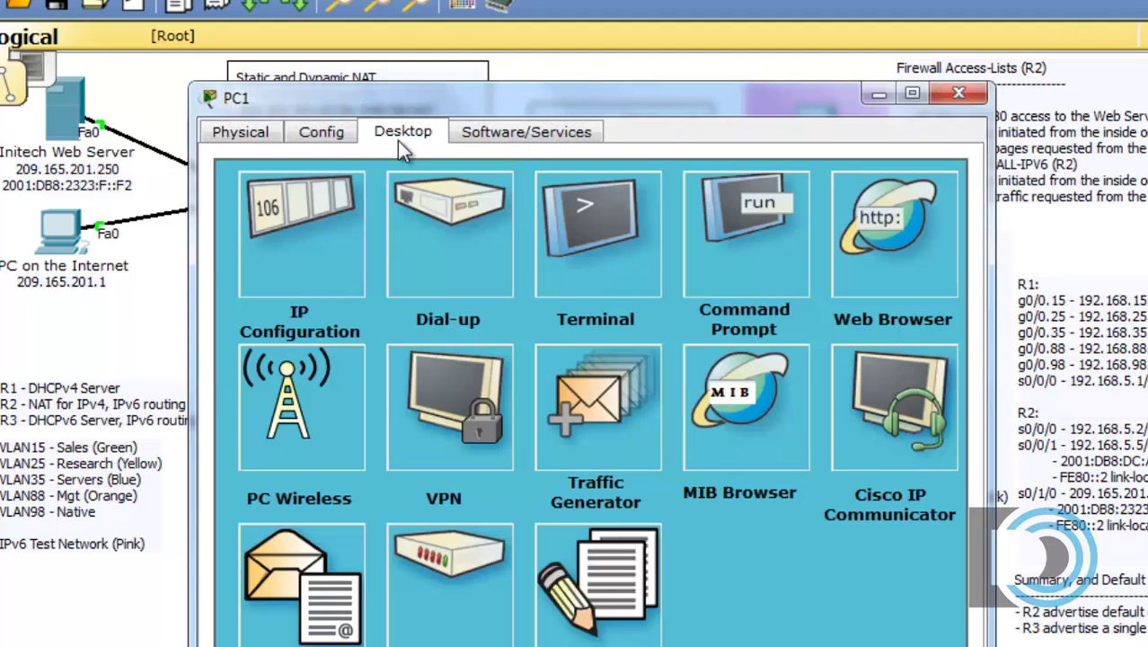
click(733, 236)
text(p)
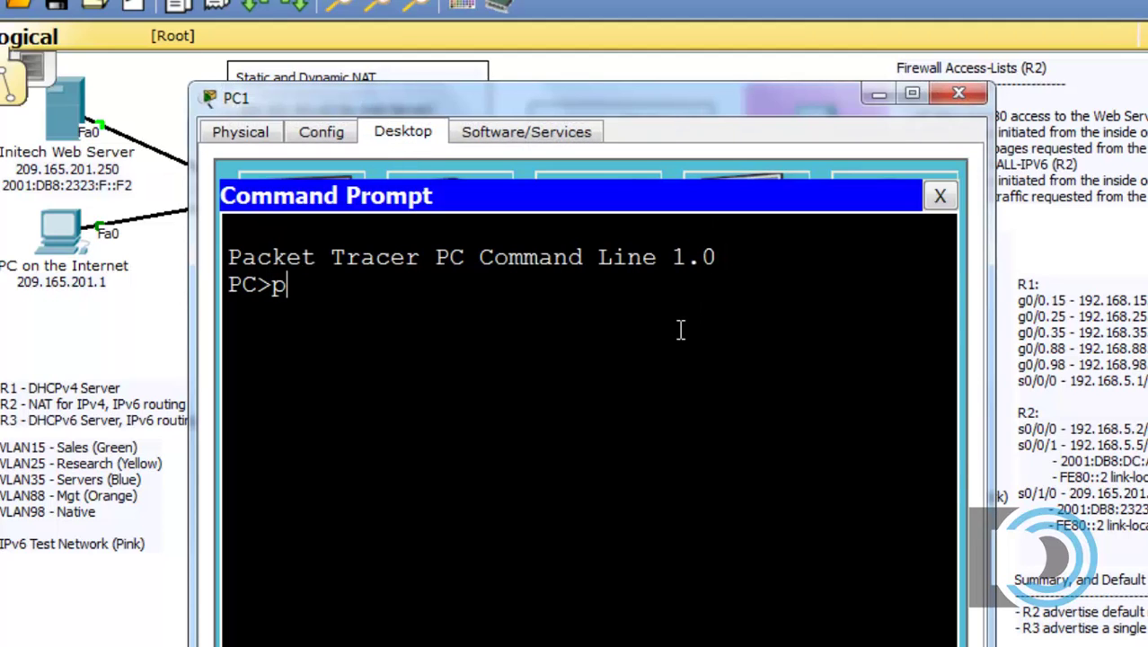
text(ing 209)
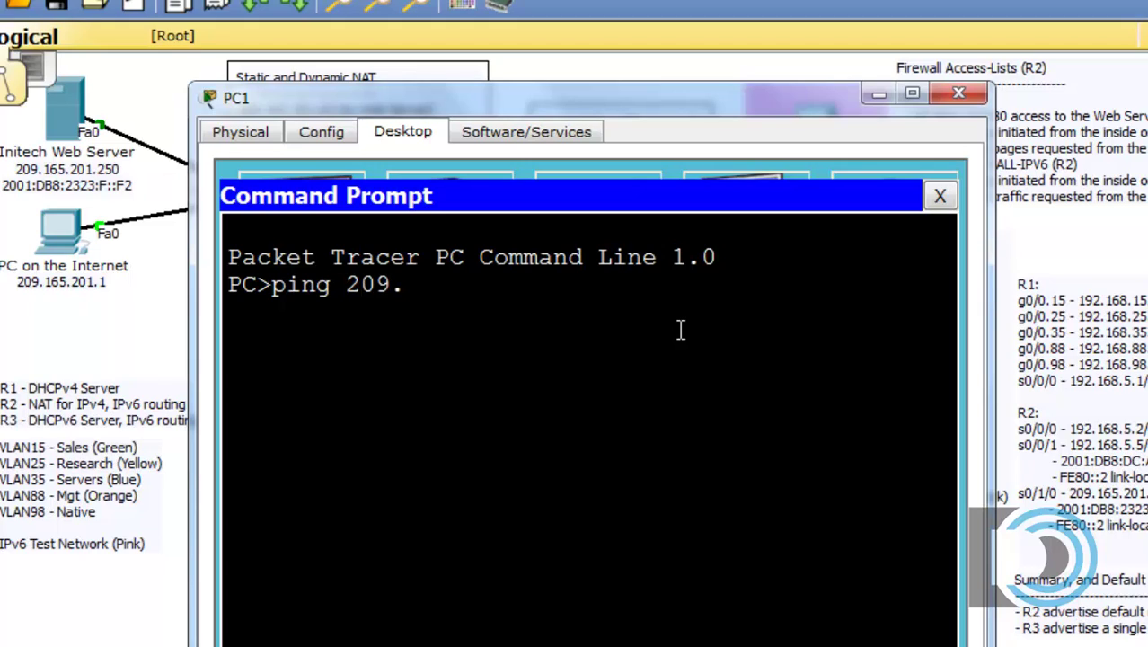
text(.165.201)
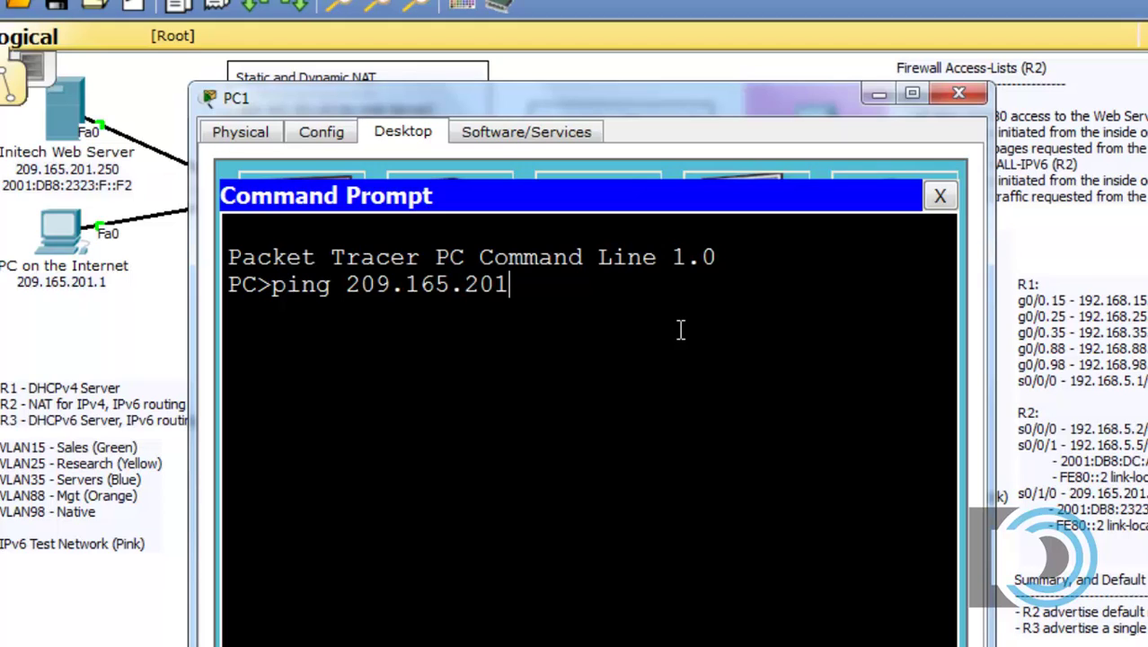
text(.250)
key(Return)
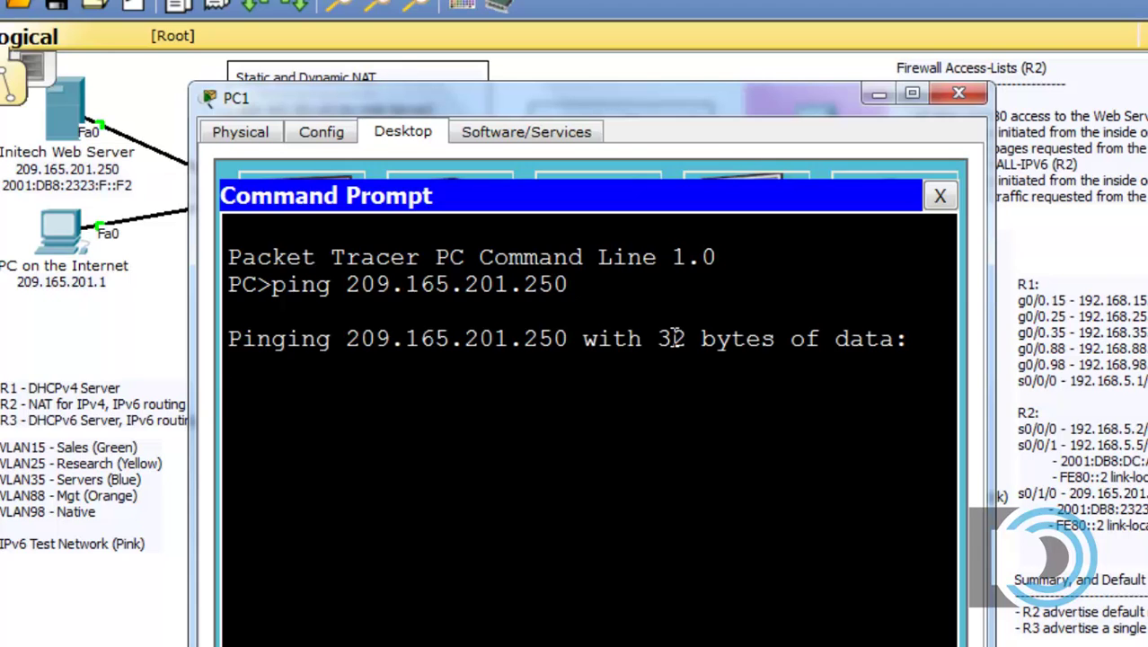
drag(710, 90, 1078, 57)
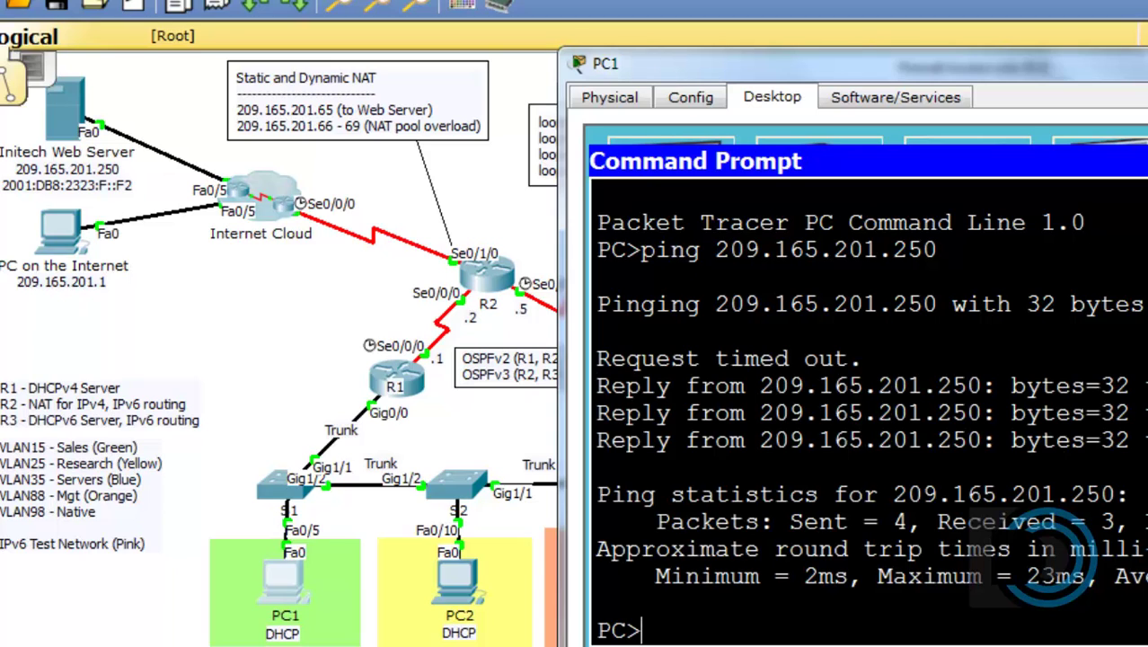
click(1142, 161)
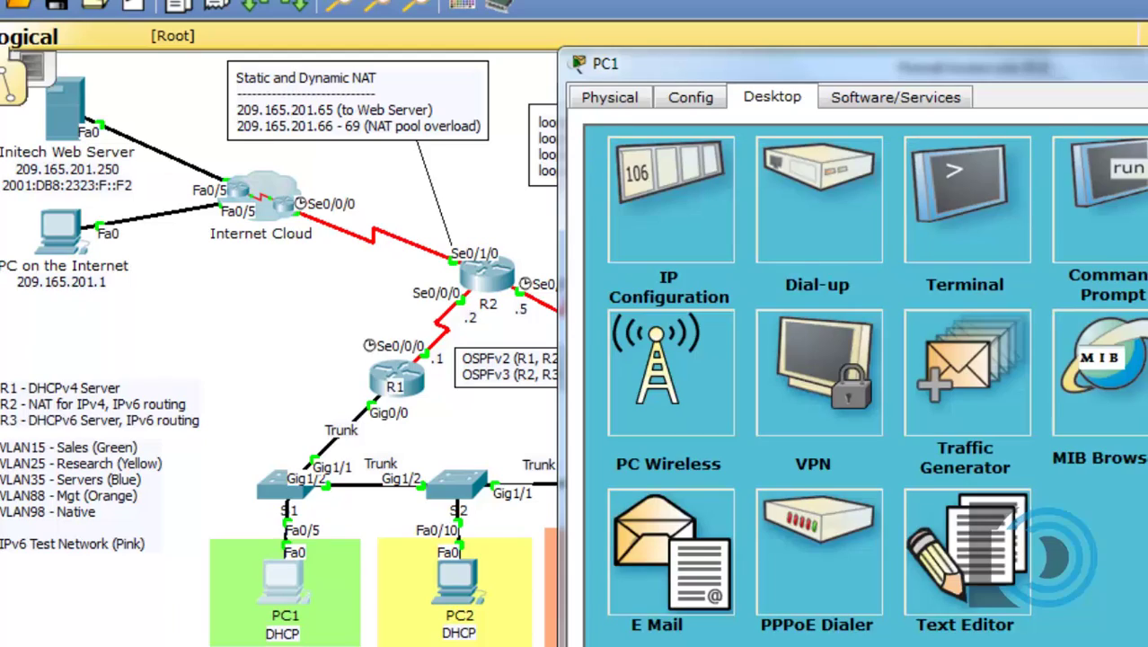
click(1140, 63)
- Ping the Initech Web Server at 209.165.201.250 from PC2's command prompt, and minimize PC2's window
click(458, 582)
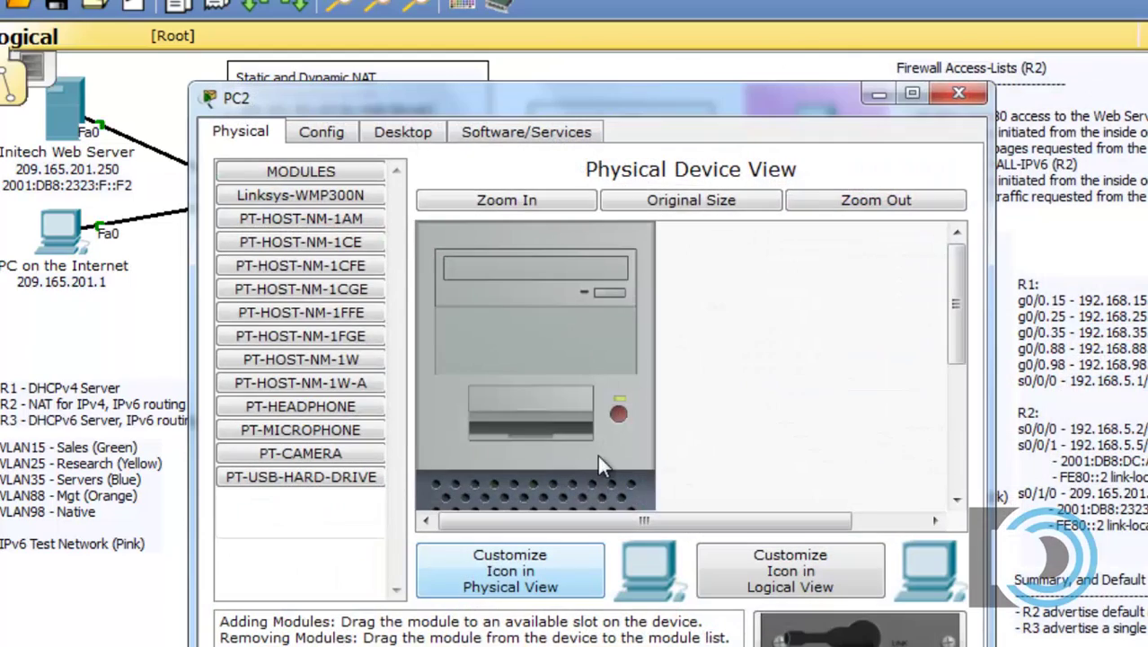
click(403, 129)
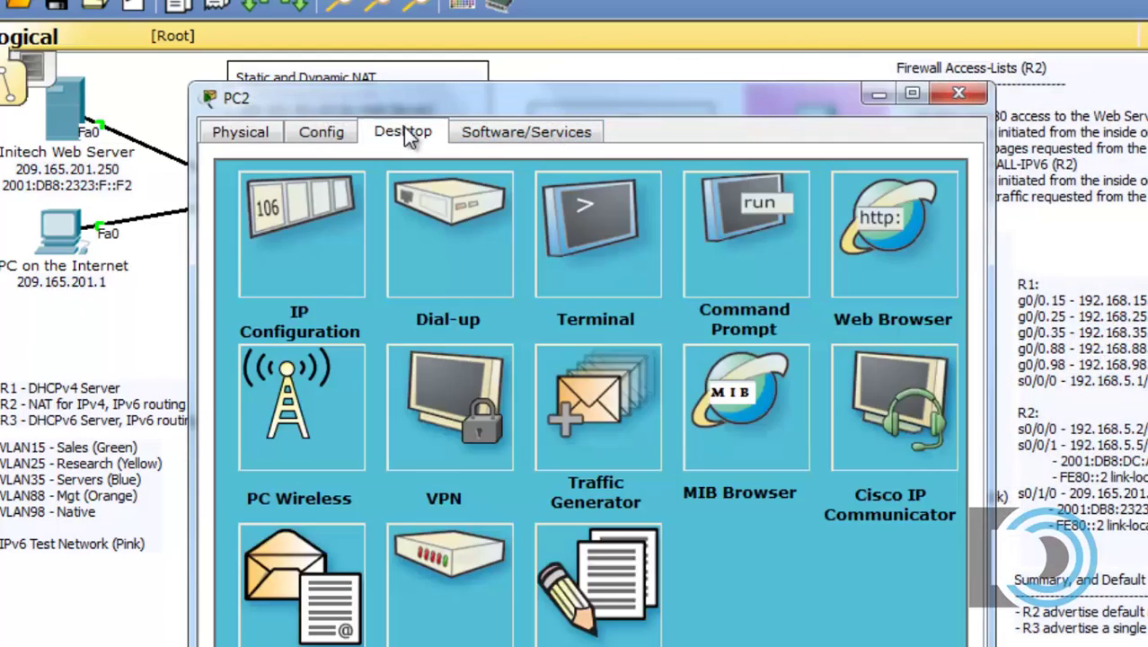
click(708, 232)
text(p)
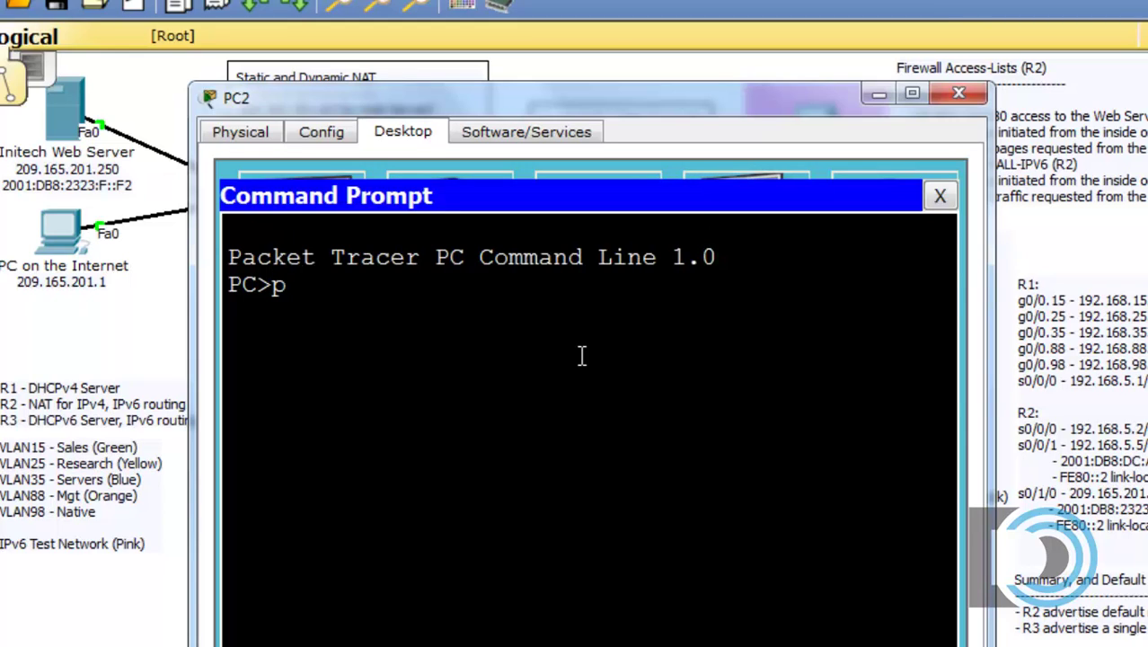
text(ing 209.16)
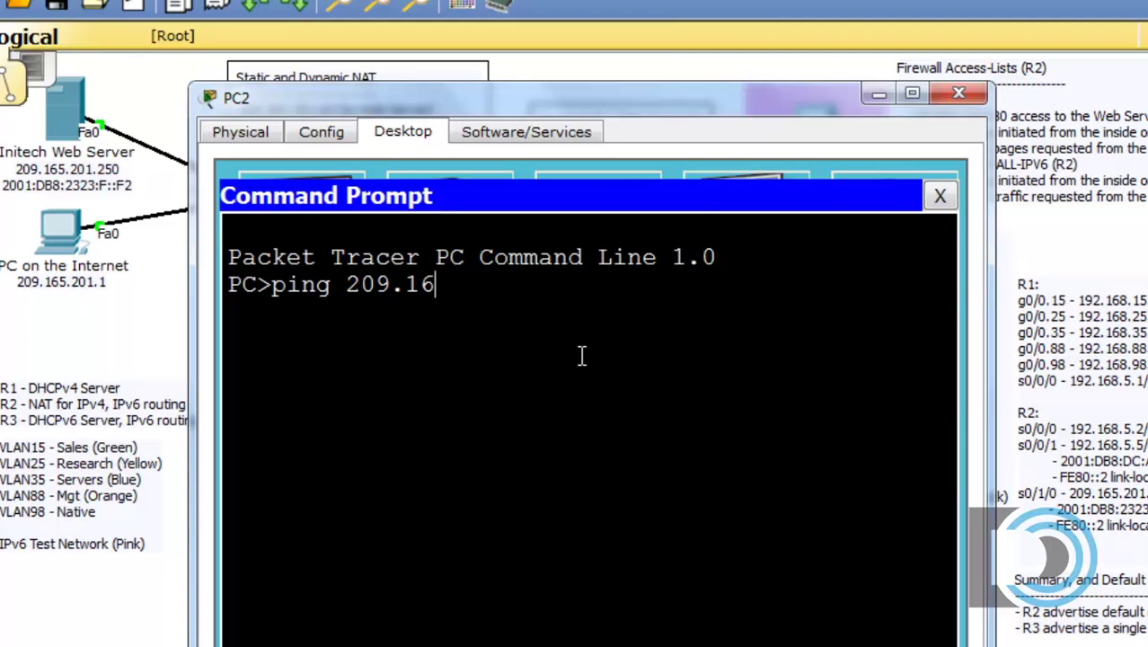
text(5.201.250)
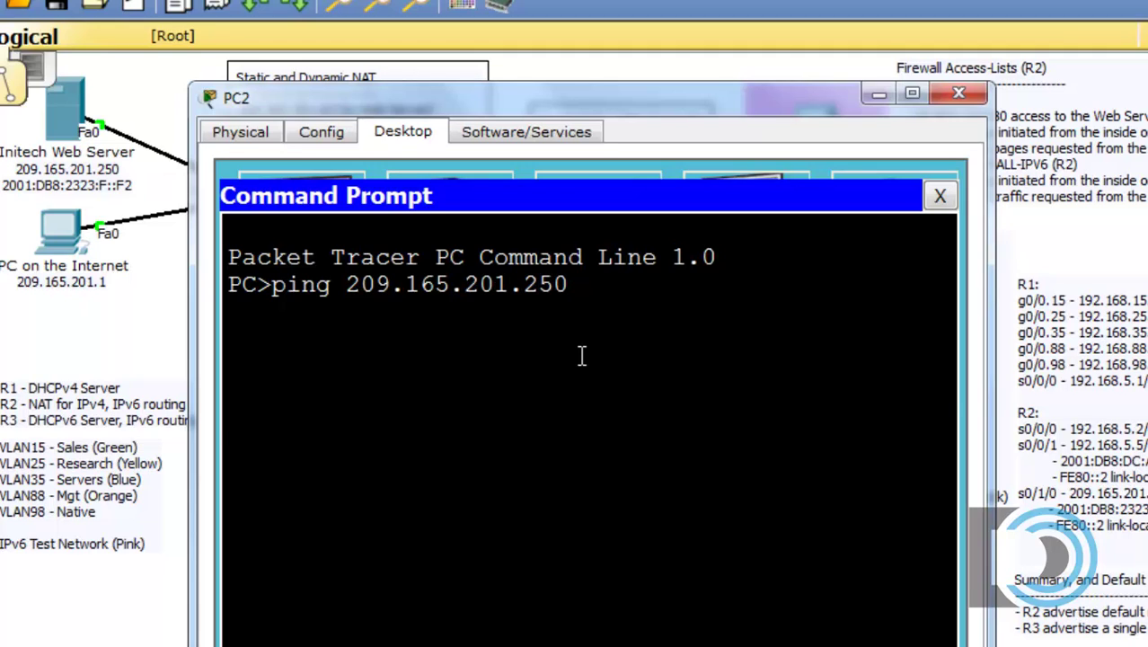
key(Return)
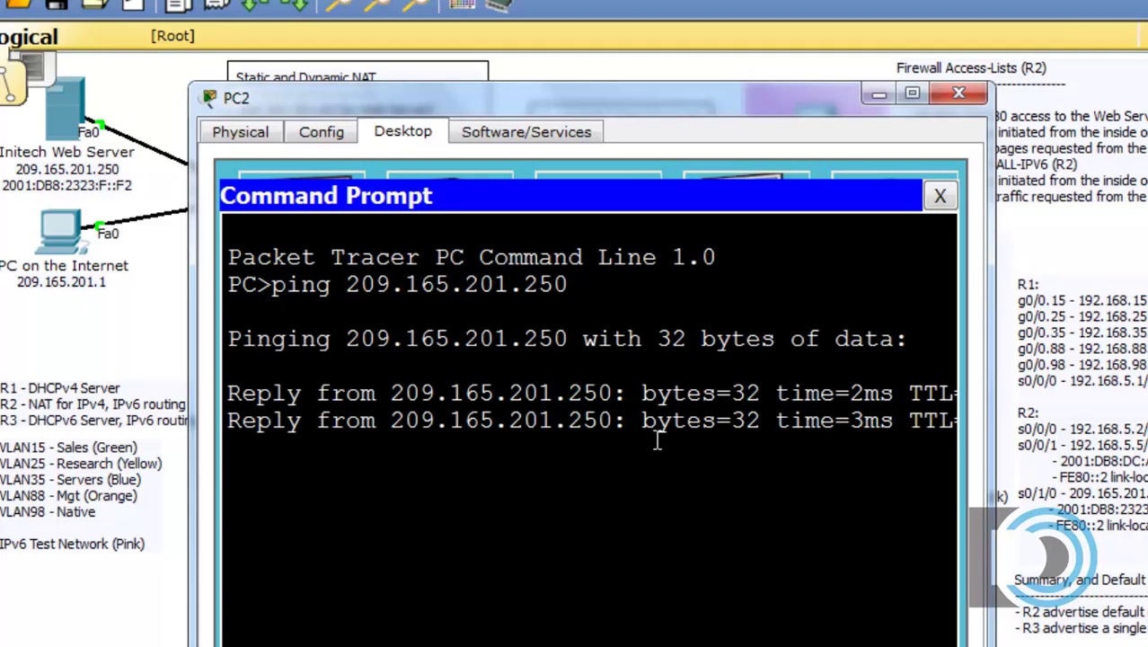
click(878, 93)
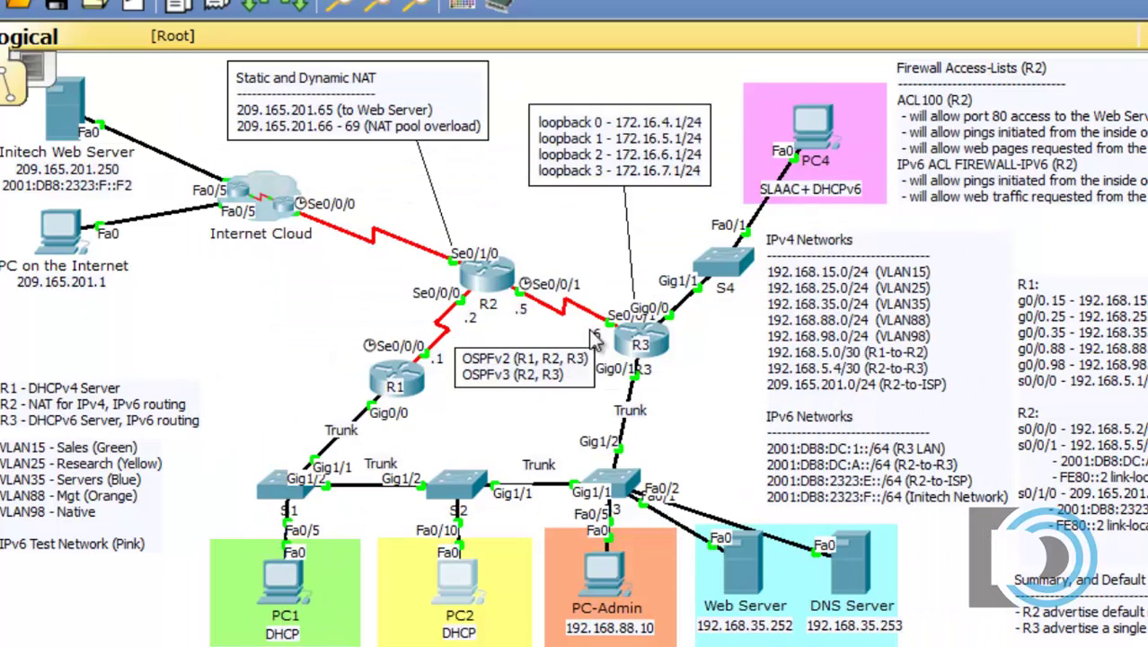
- Leave configuration mode on R2 and run show ip nat translations in its command line
click(485, 277)
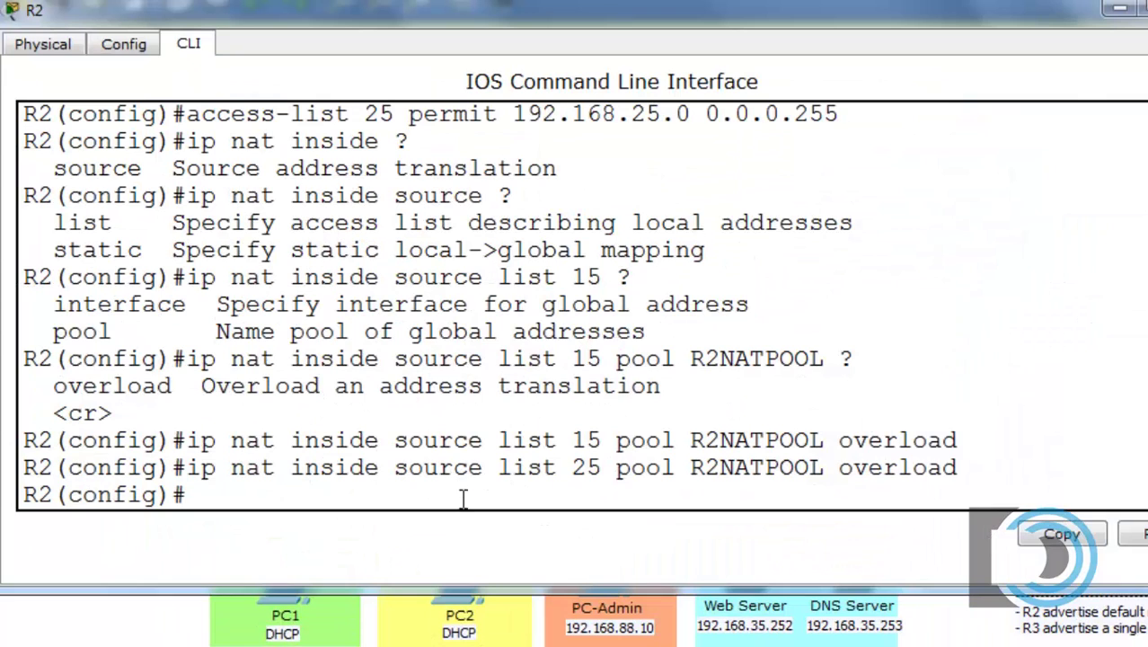
key(ctrl+z)
key(Return)
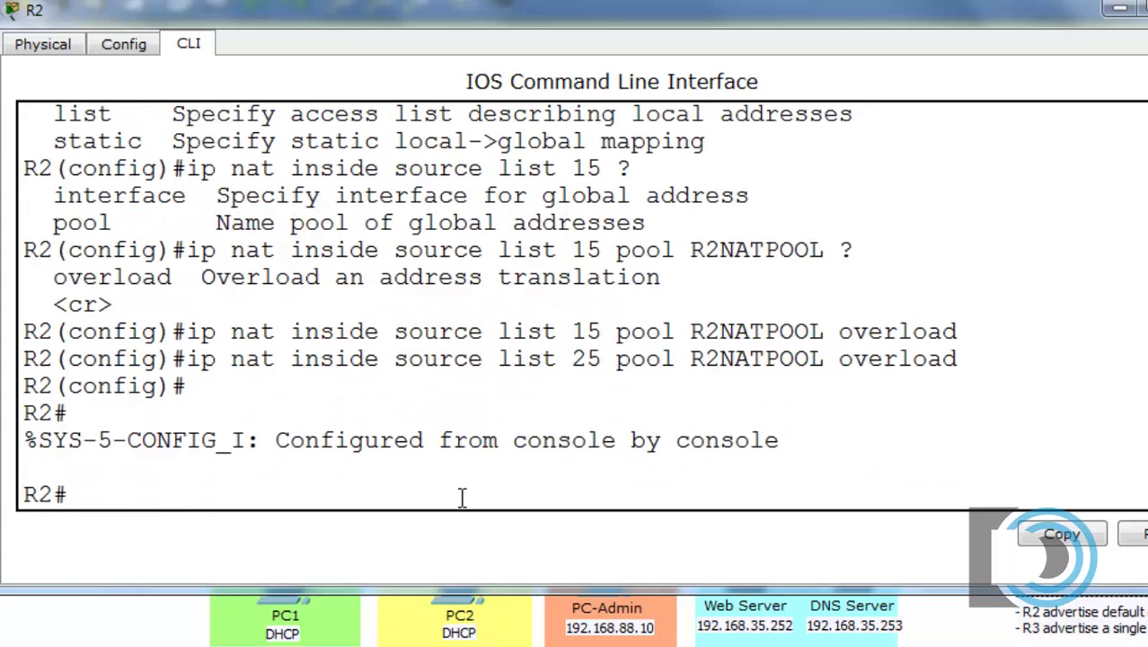
key(Up)
key(Up)
key(Return)
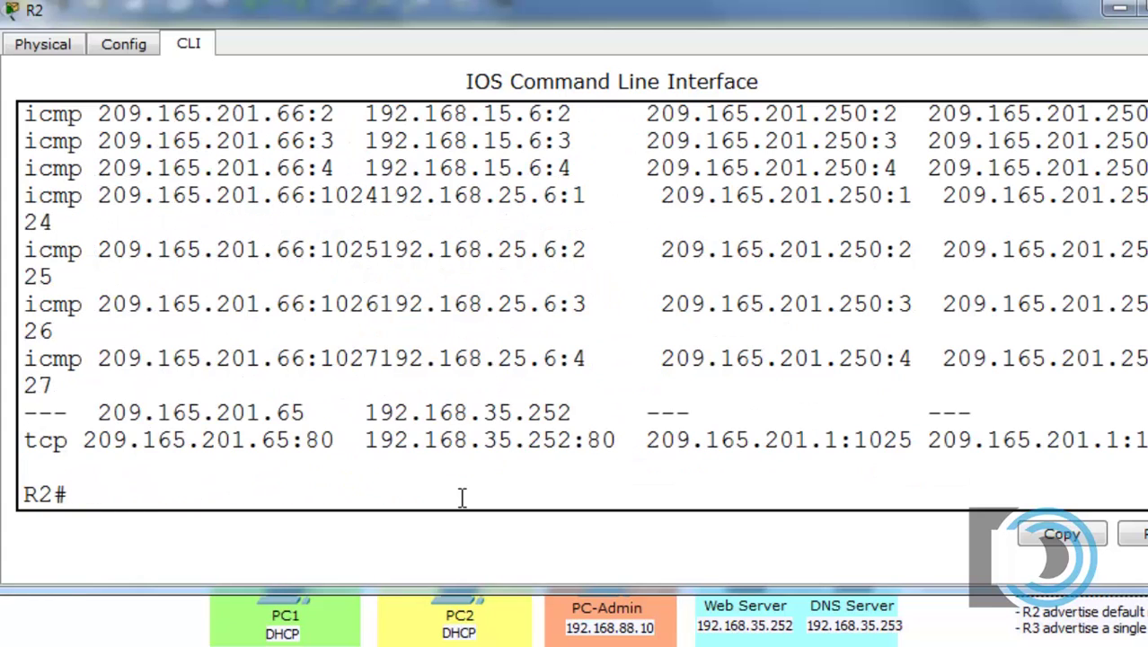
- Examine the NAT translation table on R2, comparing the inside local and inside global addresses of the VLAN15 and VLAN25 ICMP entries
scroll(584, 305, up, 3)
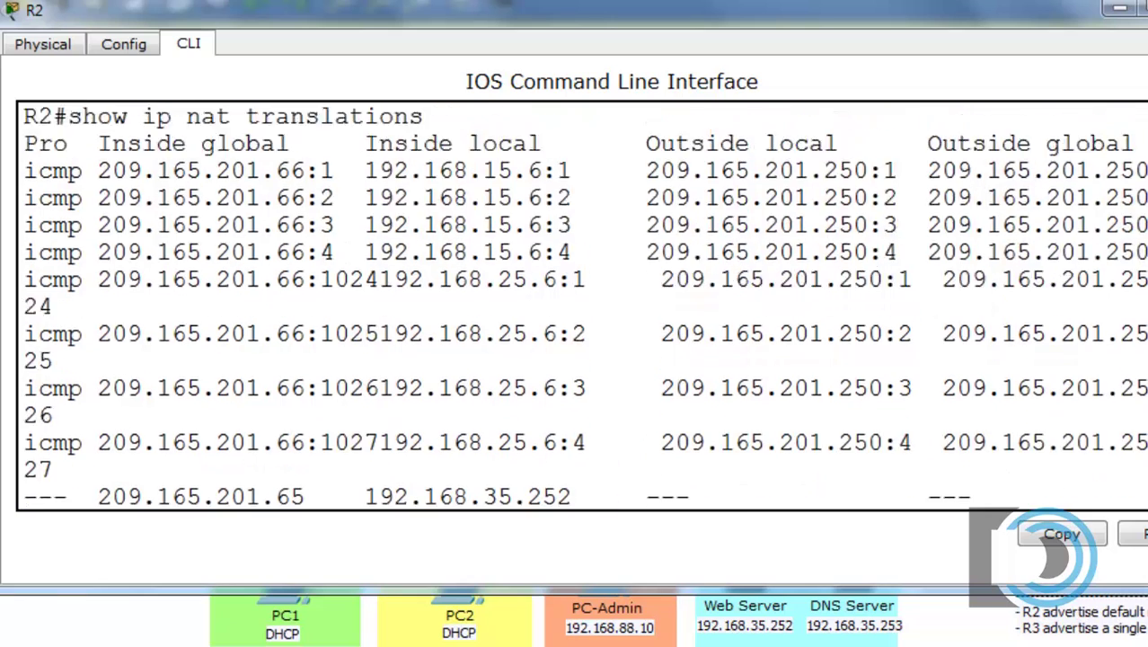
scroll(584, 305, down, 2)
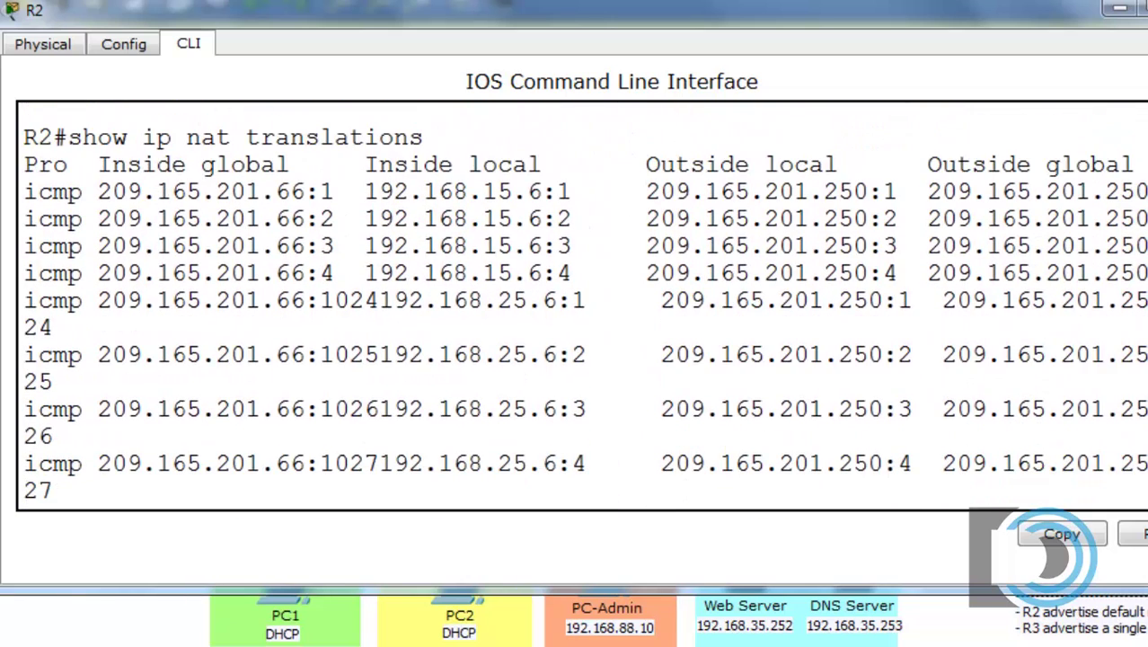
scroll(584, 306, down, 1)
scroll(530, 225, down, 3)
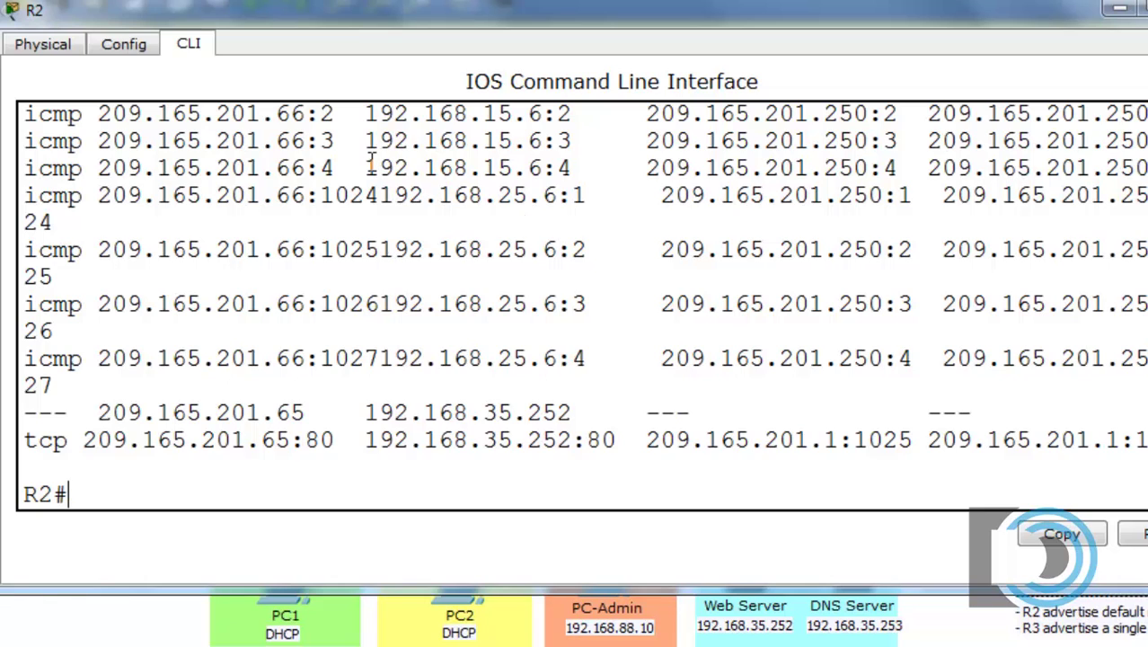
drag(364, 168, 602, 168)
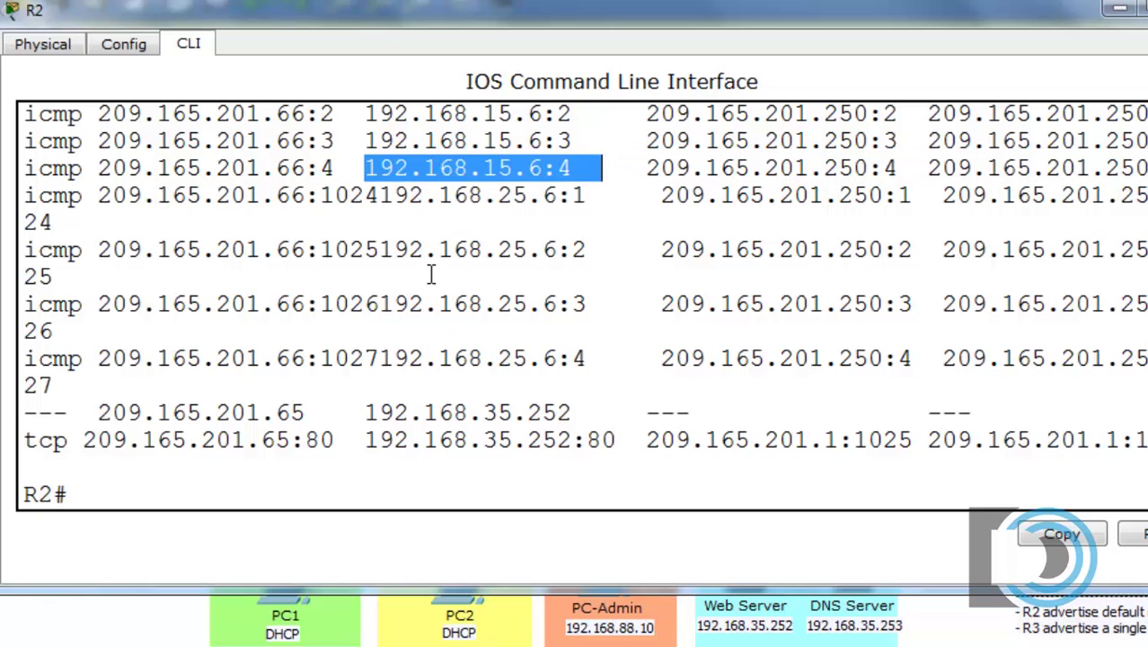
drag(379, 250, 587, 250)
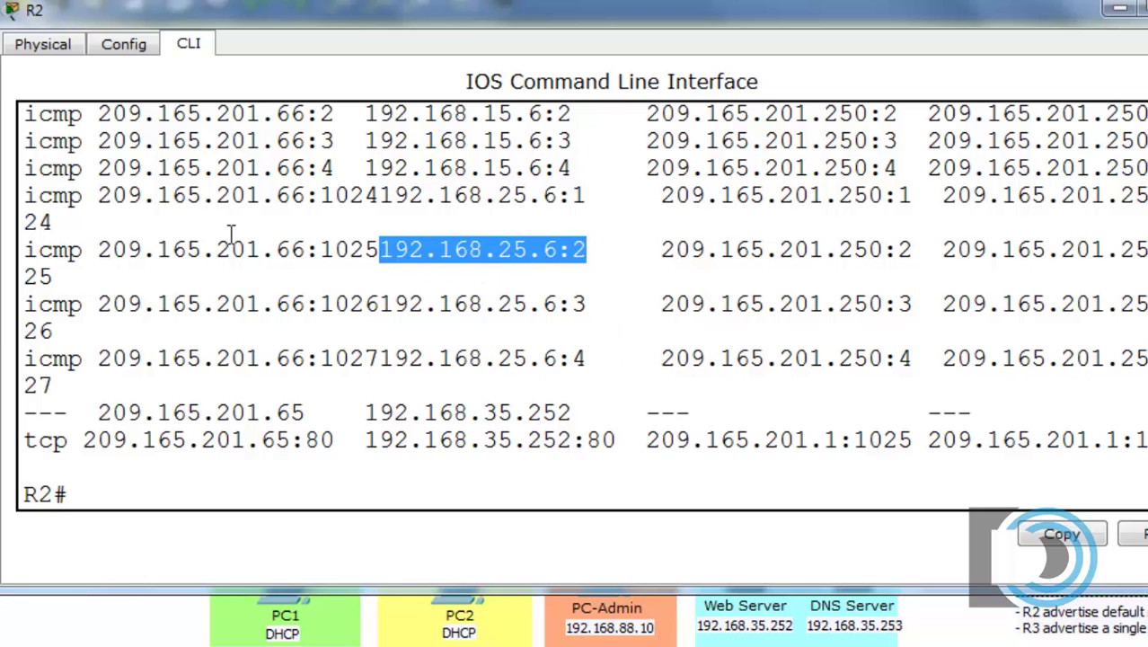
drag(97, 251, 350, 250)
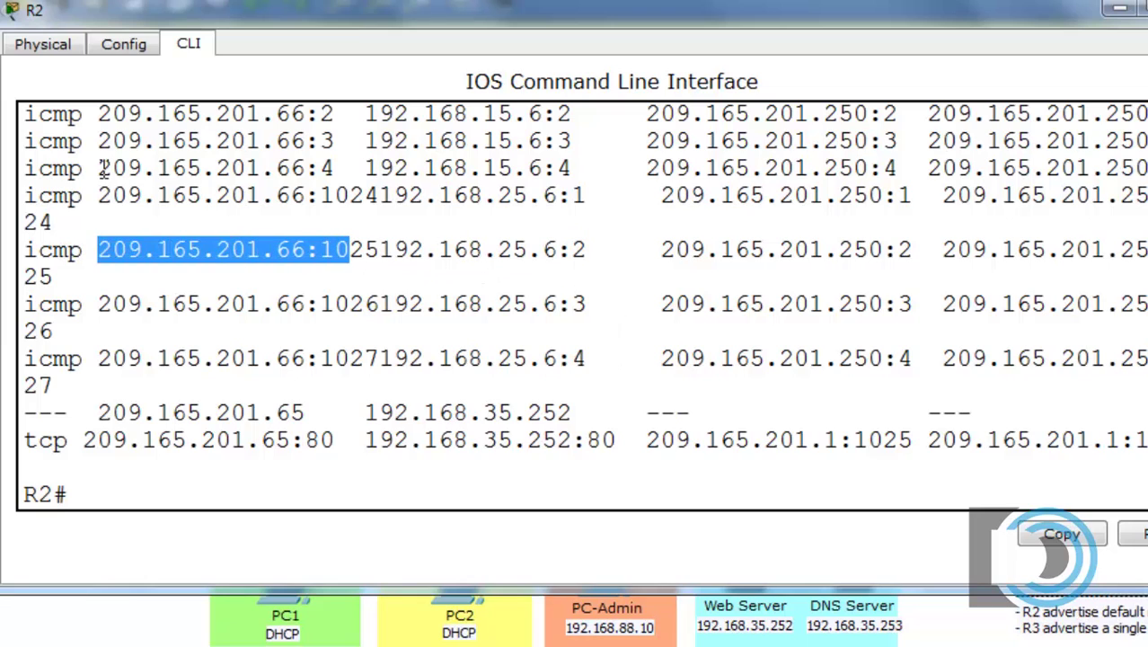
drag(97, 168, 291, 168)
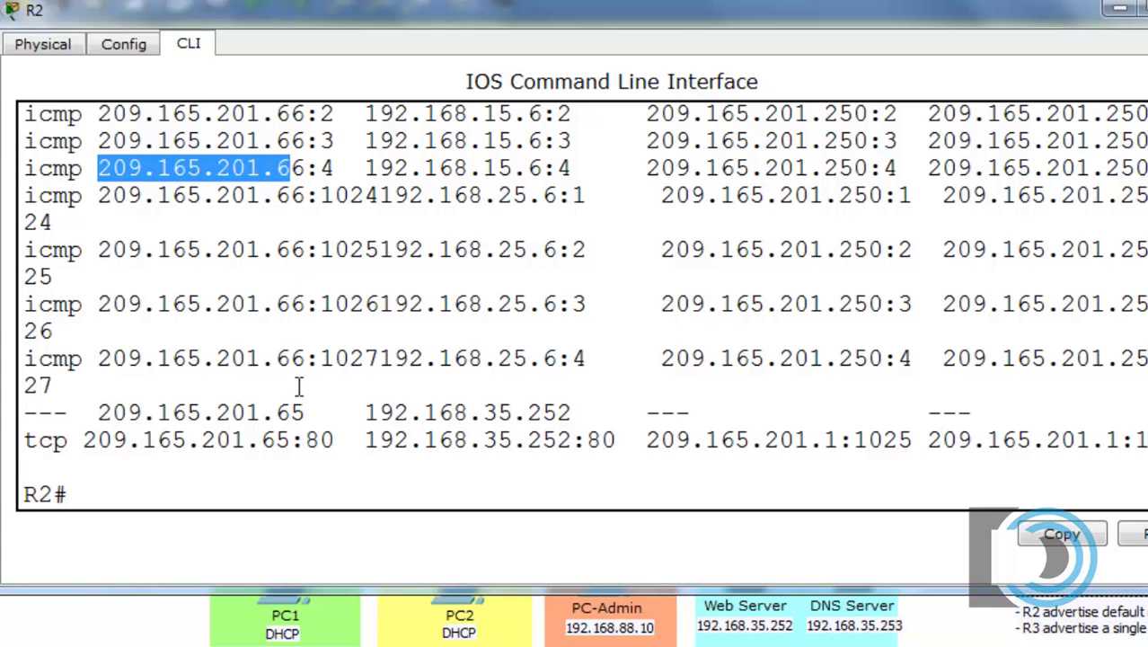
scroll(575, 306, up, 4)
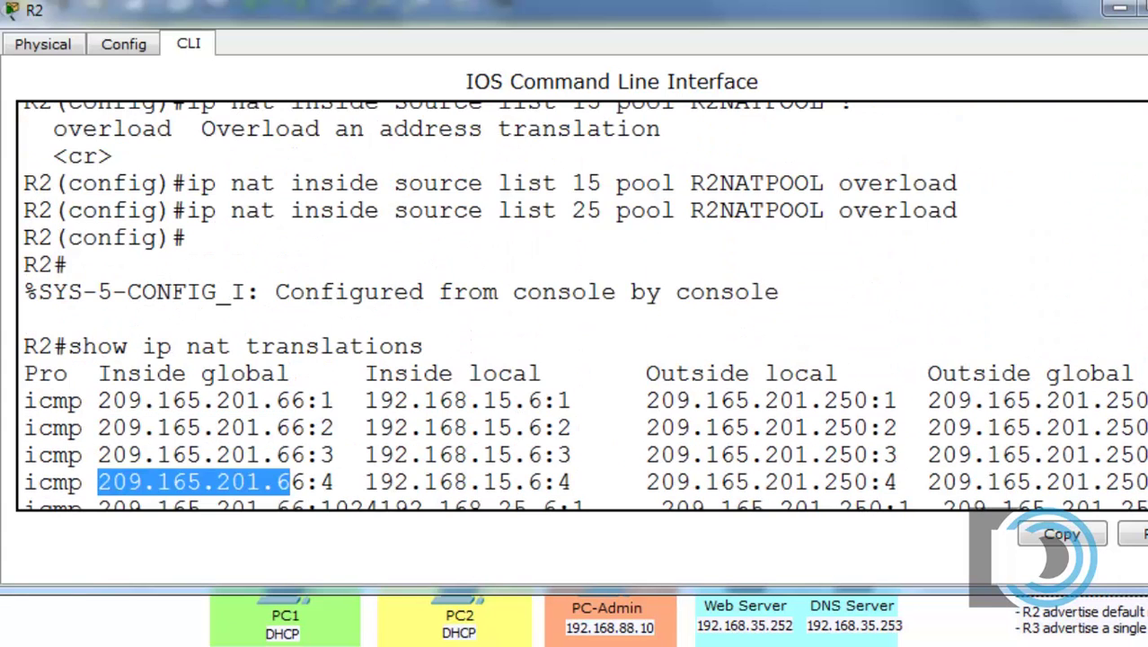
scroll(575, 305, down, 4)
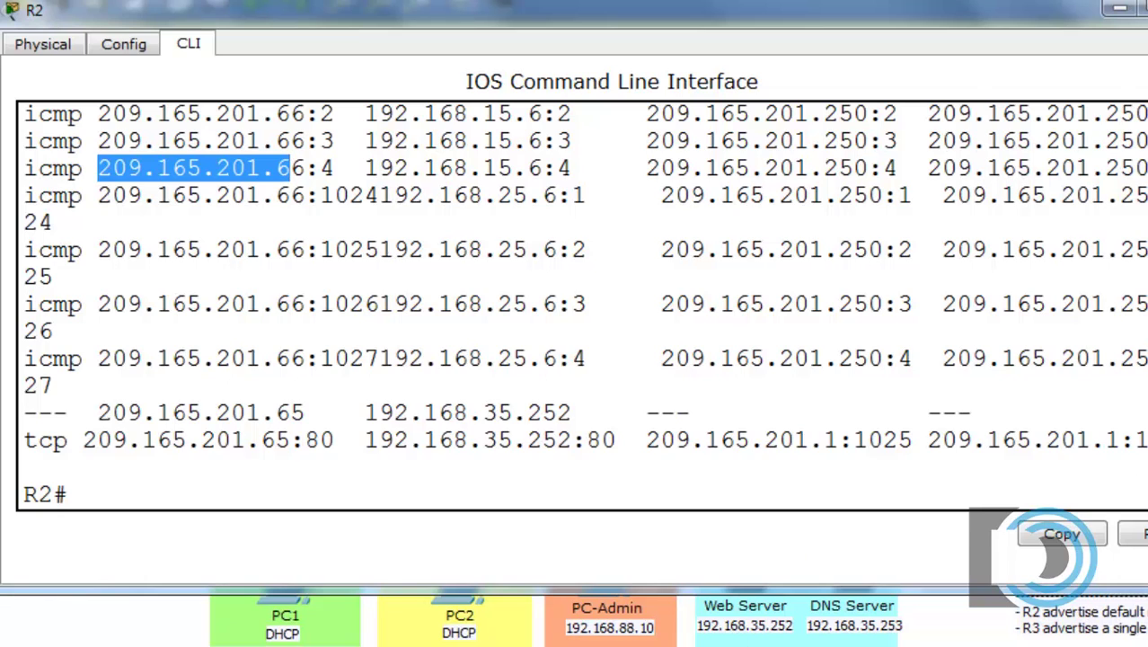
- Switch to the instructions document and read the Step 8 requirements for the access lists on R2
key(alt+Tab)
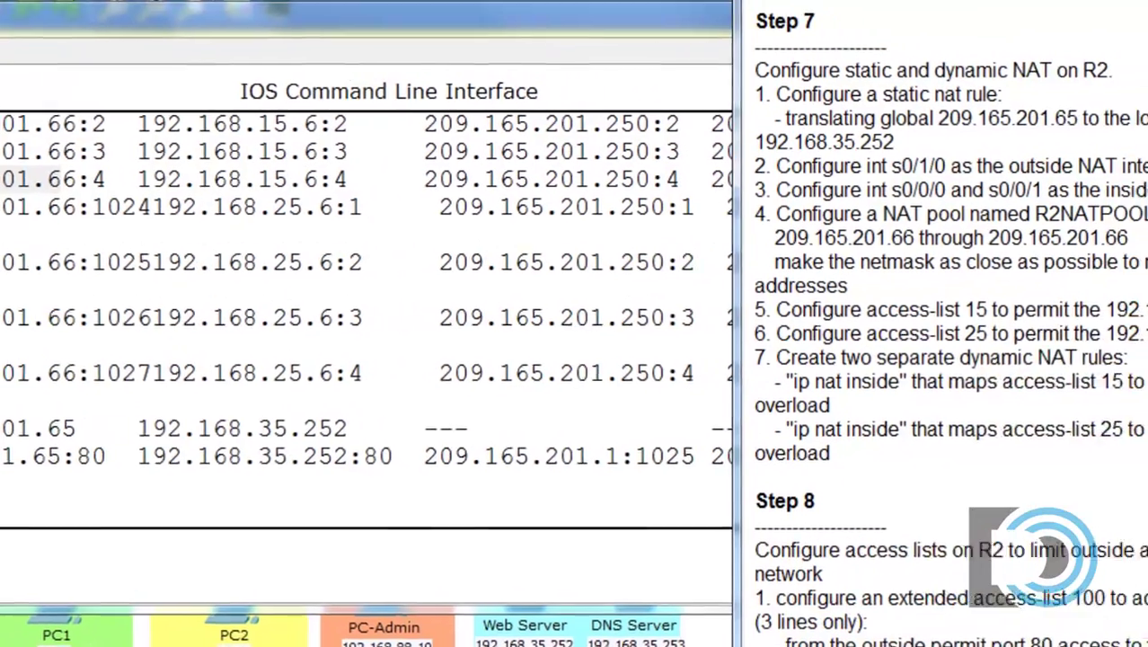
scroll(791, 359, down, 3)
scroll(823, 395, down, 3)
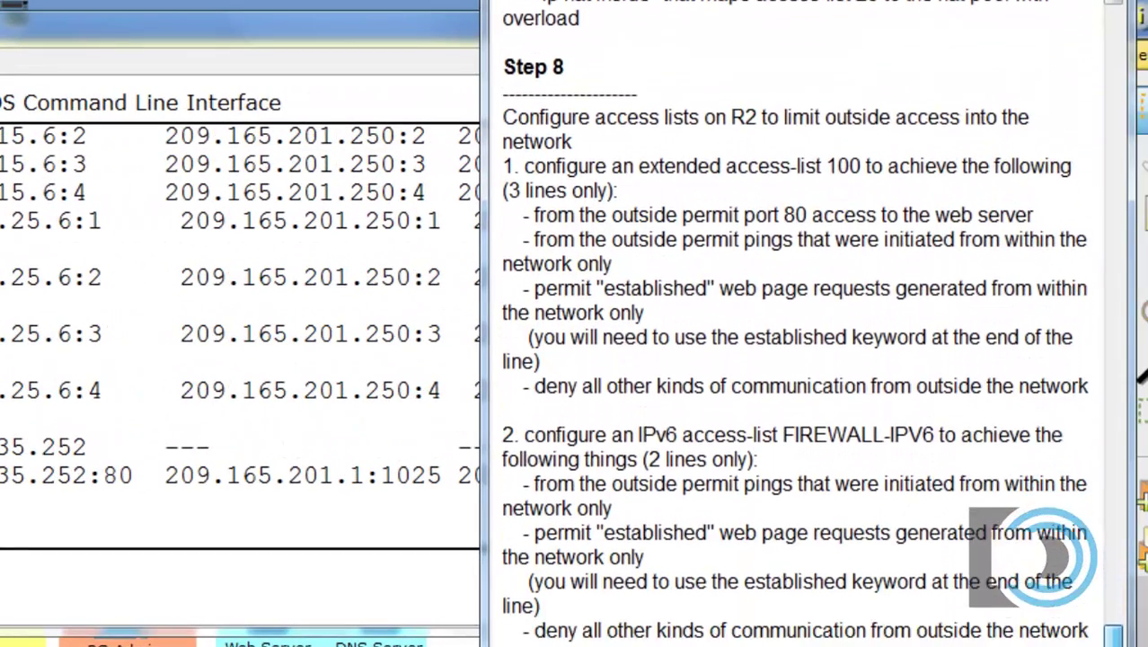